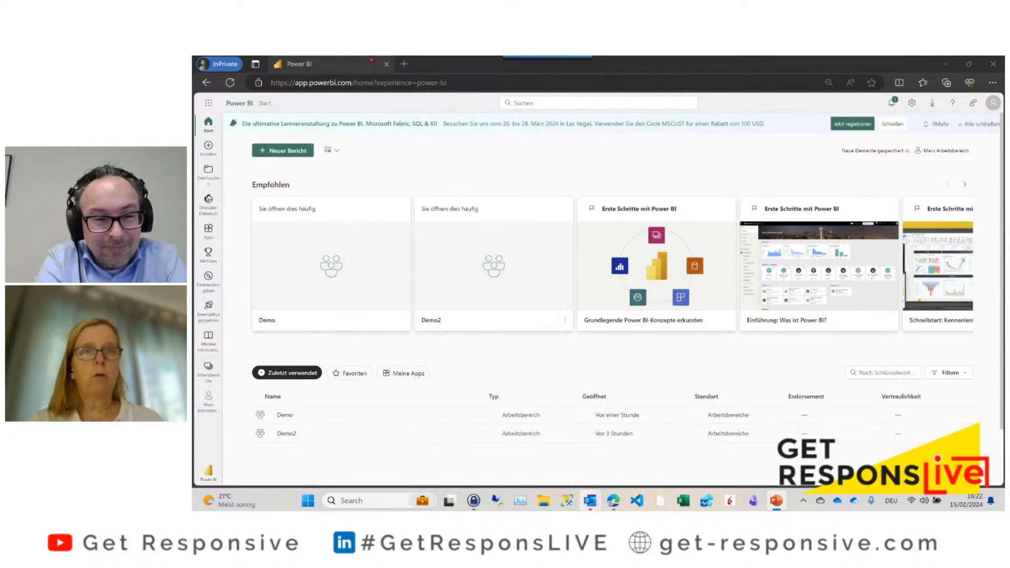
Step: Search the web for "azure portal" in a new browser tab
{"action": "left_click", "coordinate": [404, 64]}
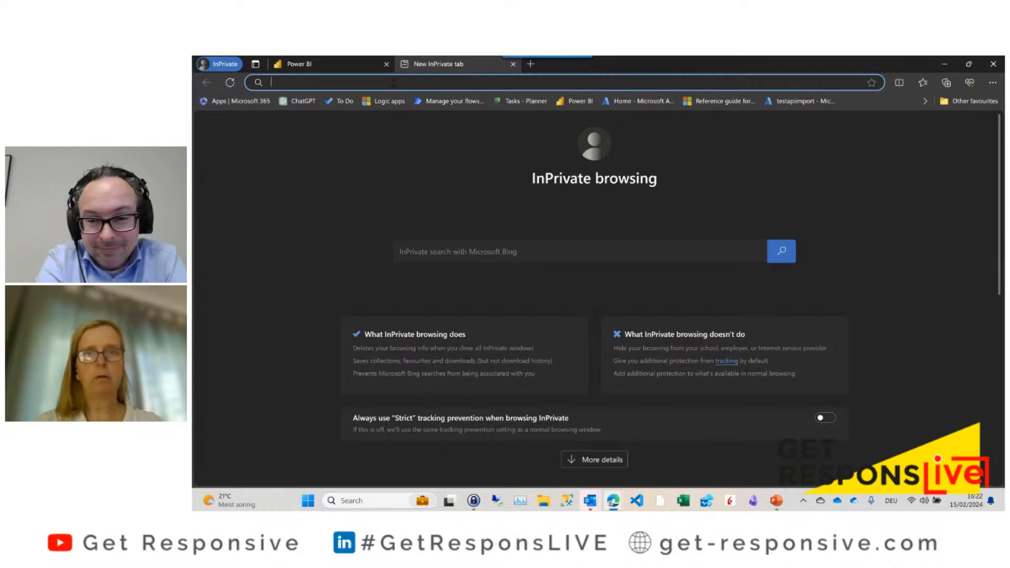
{"action": "type", "text": "AZU"}
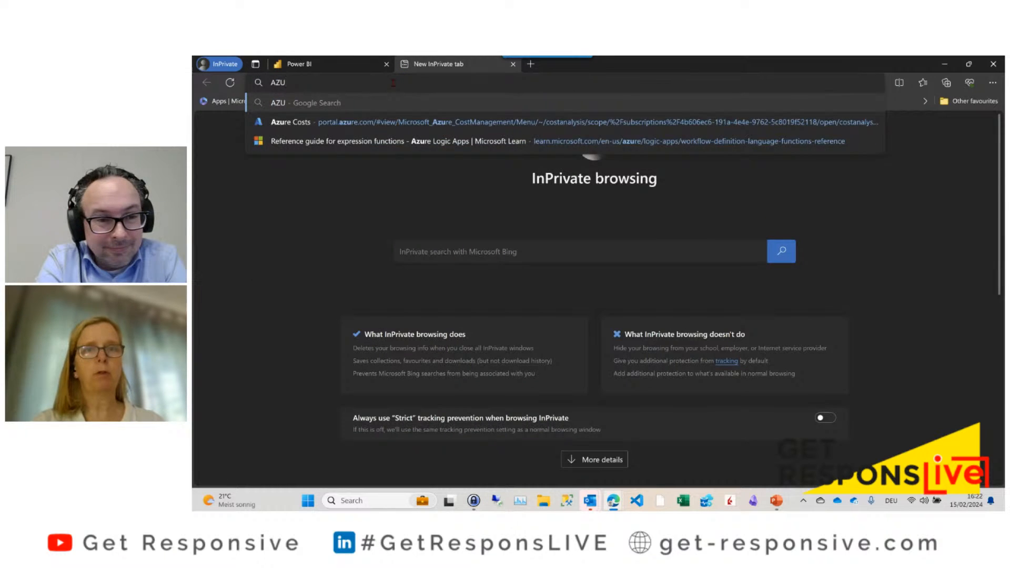
{"action": "key", "text": "BackSpace"}
{"action": "key", "text": "BackSpace"}
{"action": "key", "text": "BackSpace"}
{"action": "key", "text": "Caps_Lock"}
{"action": "type", "text": "azu"}
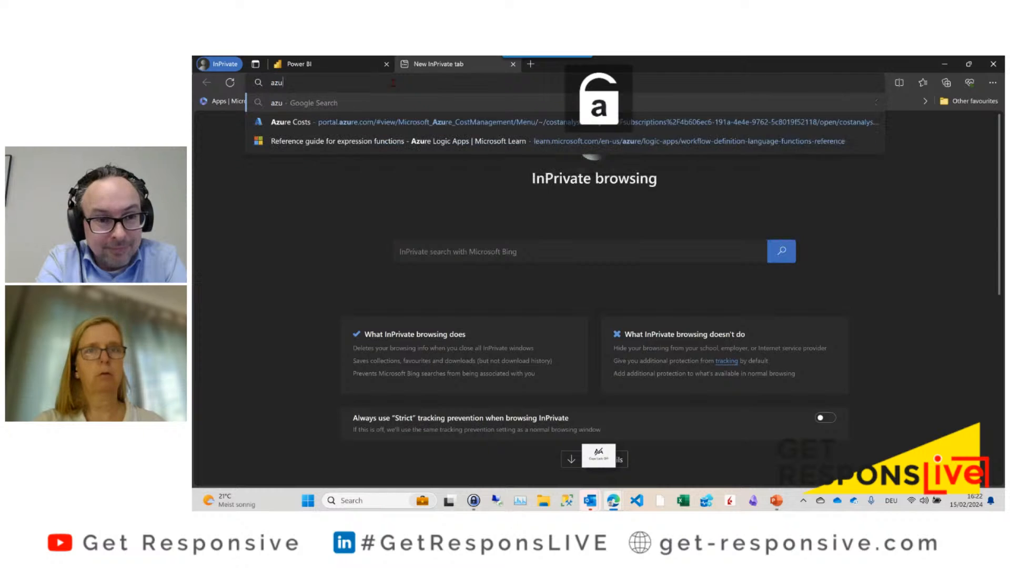
{"action": "type", "text": "re portal"}
{"action": "key", "text": "Return"}
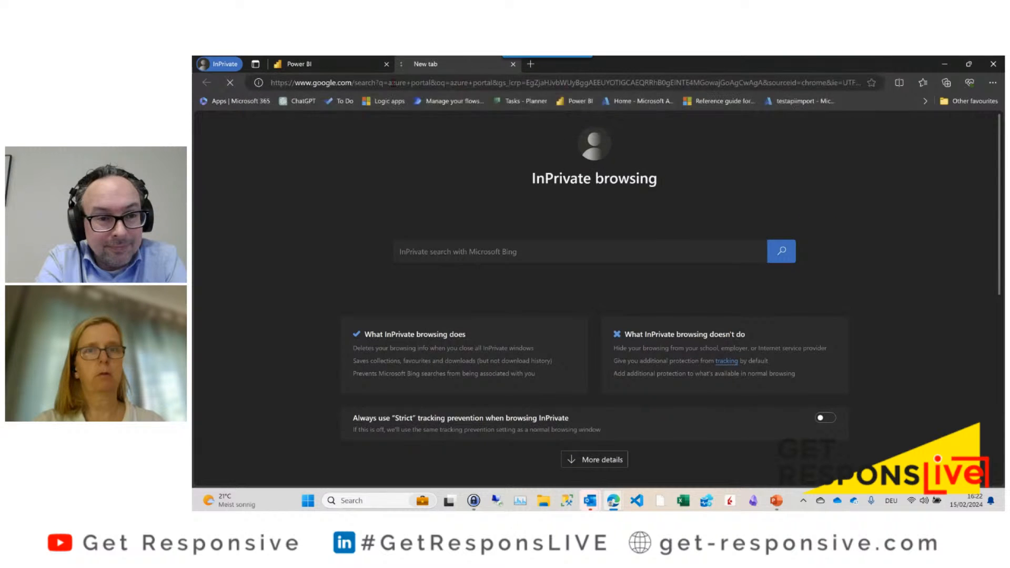
Step: Open the Microsoft Azure Portal search result at azure.microsoft.com, decline its translation and select the page's web address
{"action": "left_click", "coordinate": [525, 474]}
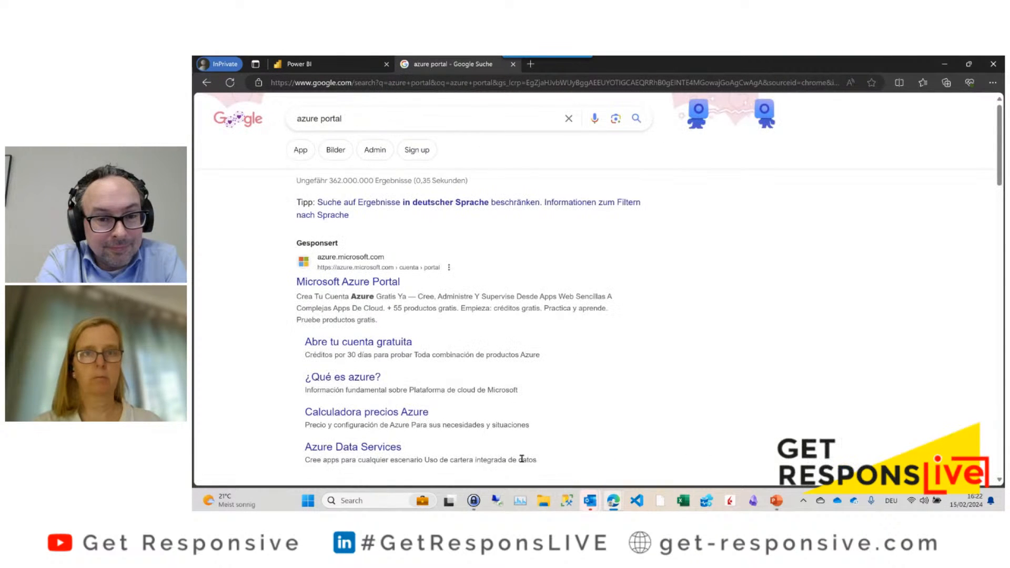
{"action": "scroll", "coordinate": [413, 327], "scroll_direction": "down", "scroll_amount": 3}
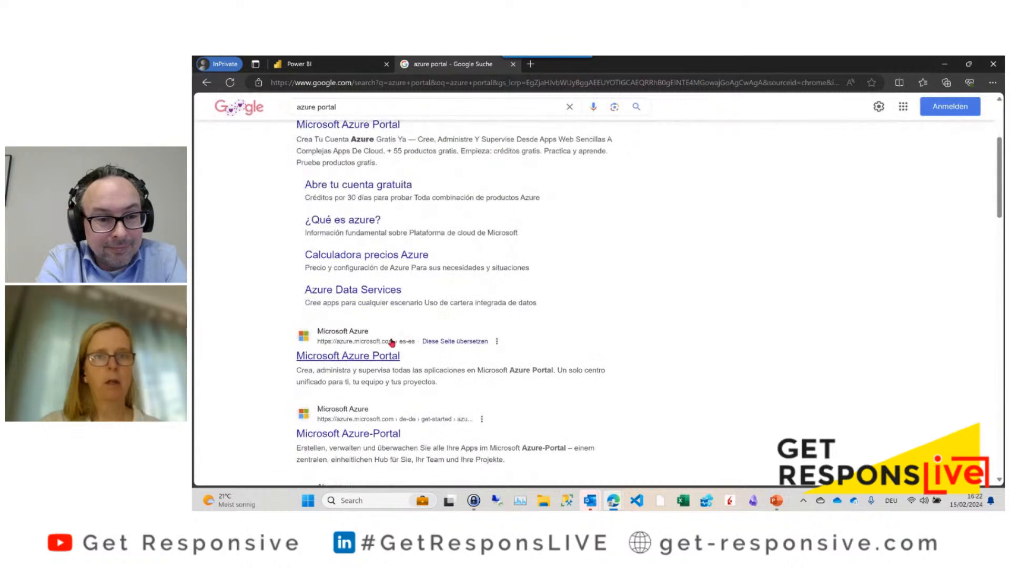
{"action": "left_click", "coordinate": [369, 356]}
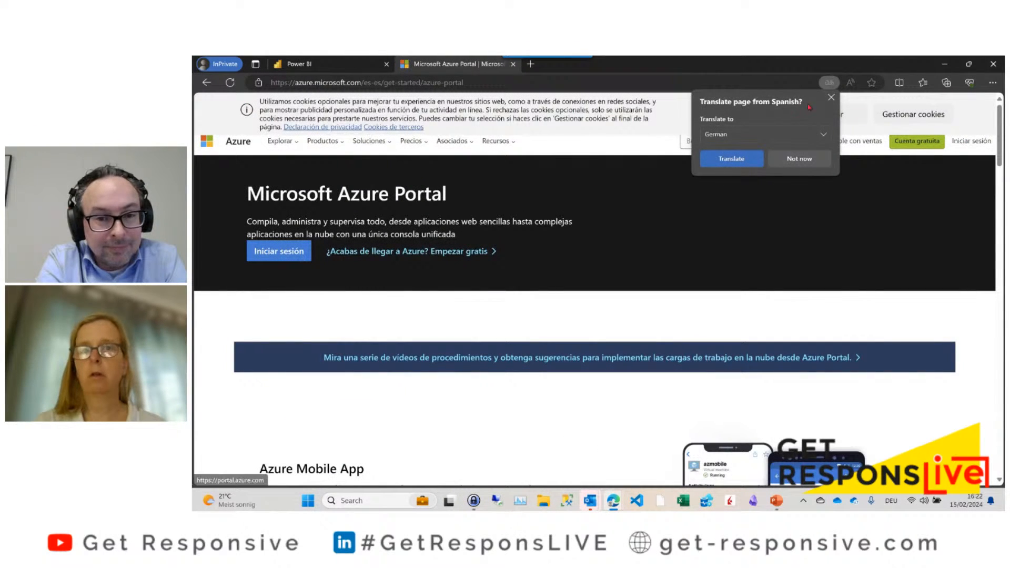
{"action": "left_click", "coordinate": [798, 158]}
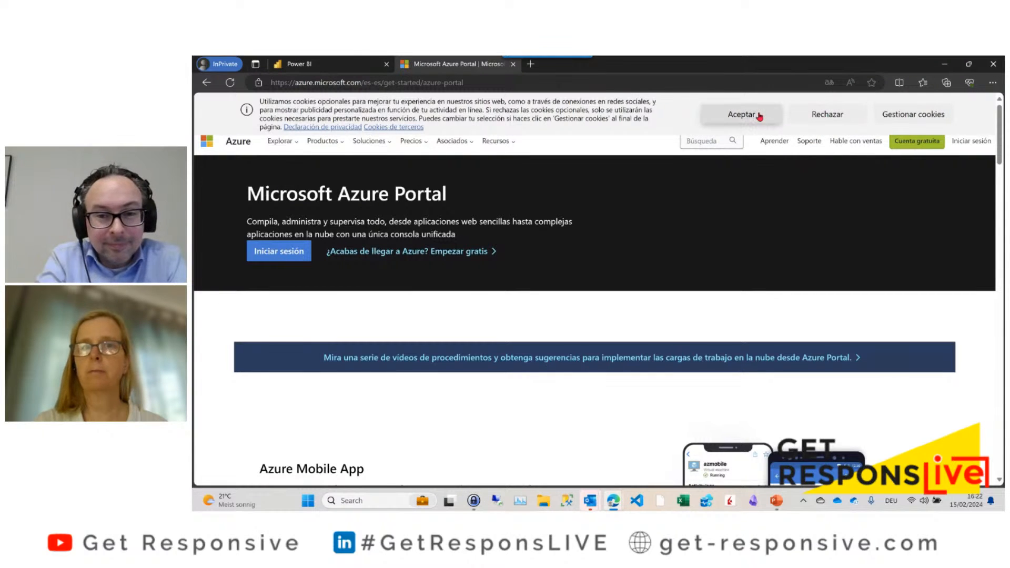
{"action": "left_click", "coordinate": [382, 81]}
{"action": "left_click", "coordinate": [408, 83]}
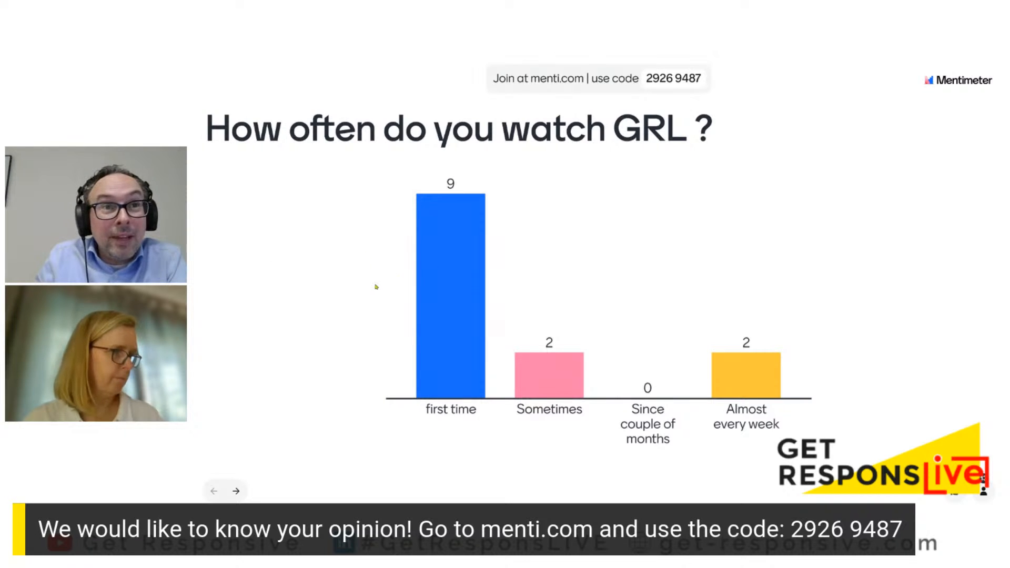
{"action": "key", "text": "Right"}
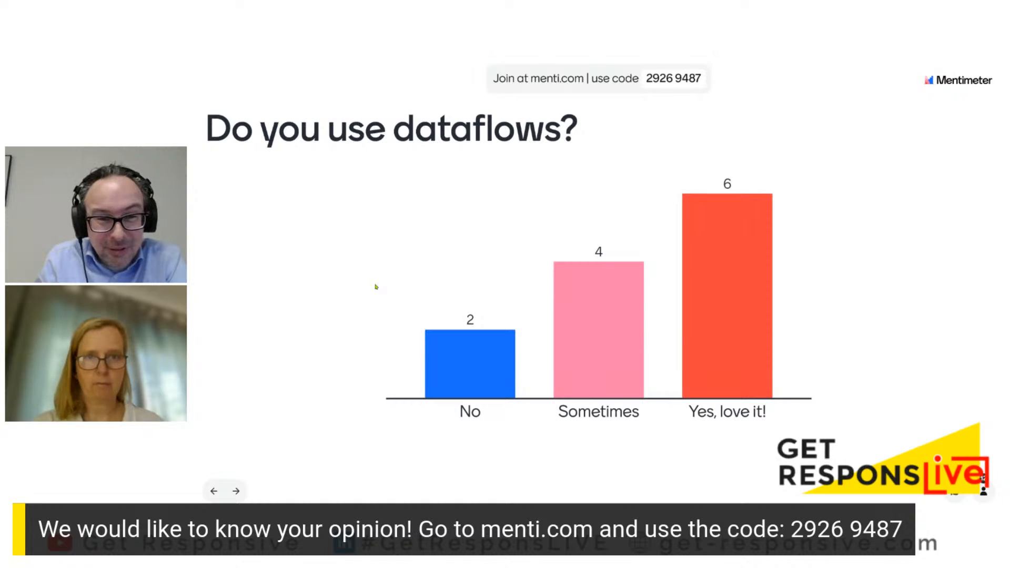
{"action": "key", "text": "Right"}
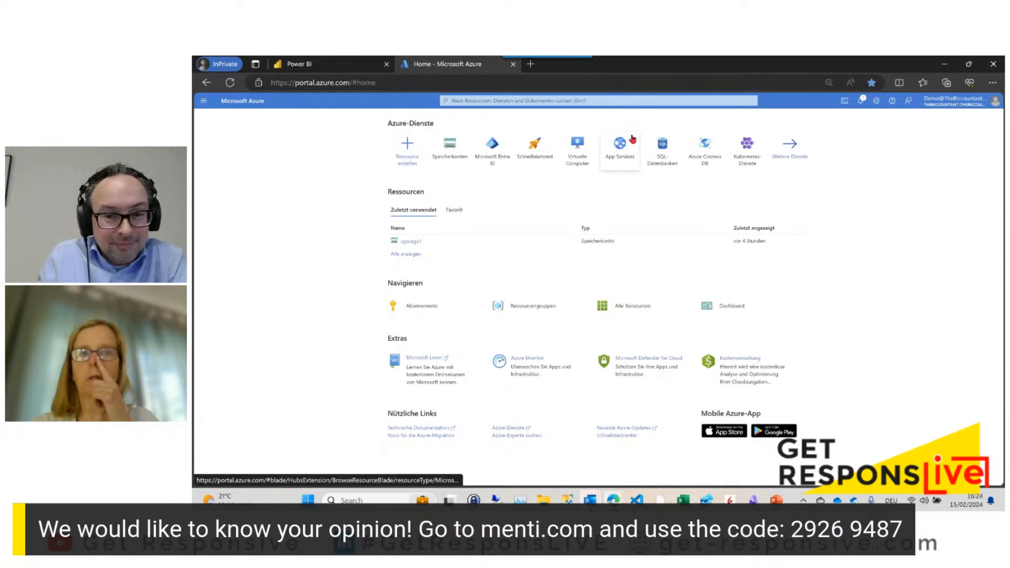
Step: Set the Azure portal language to English with the English (United States) regional format and apply the change
{"action": "mouse_move", "coordinate": [633, 139]}
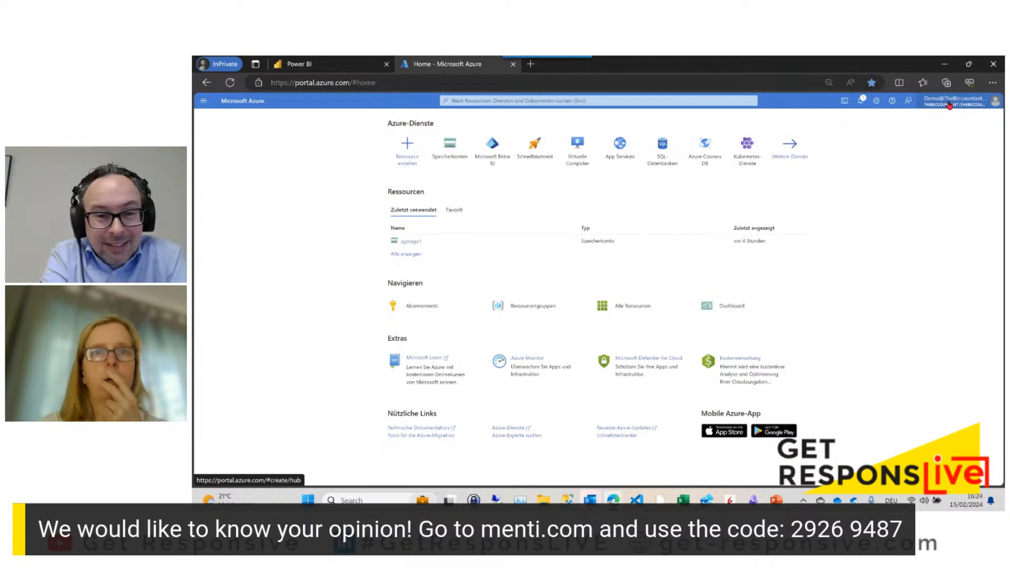
{"action": "mouse_move", "coordinate": [949, 105]}
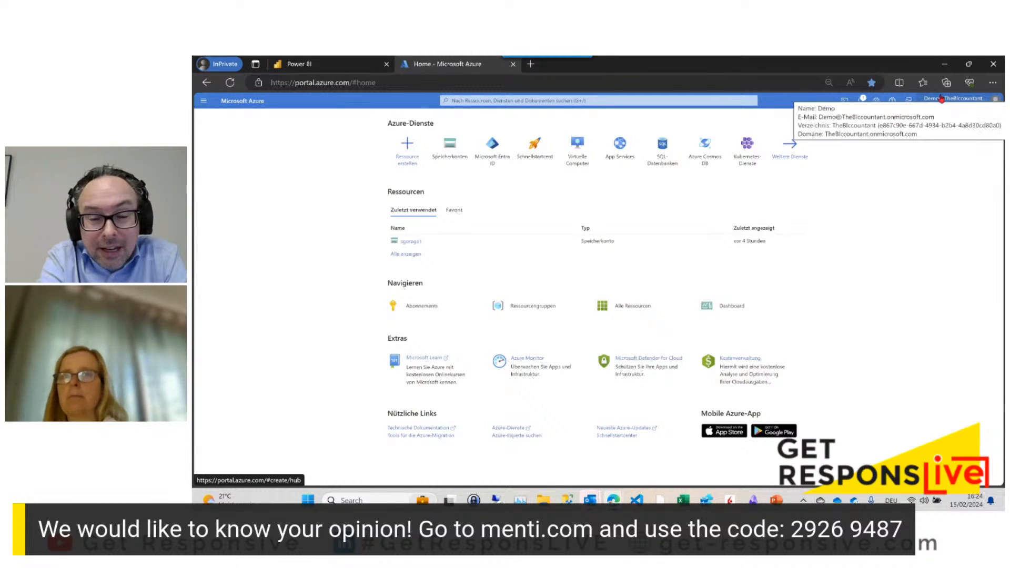
{"action": "left_click", "coordinate": [877, 101]}
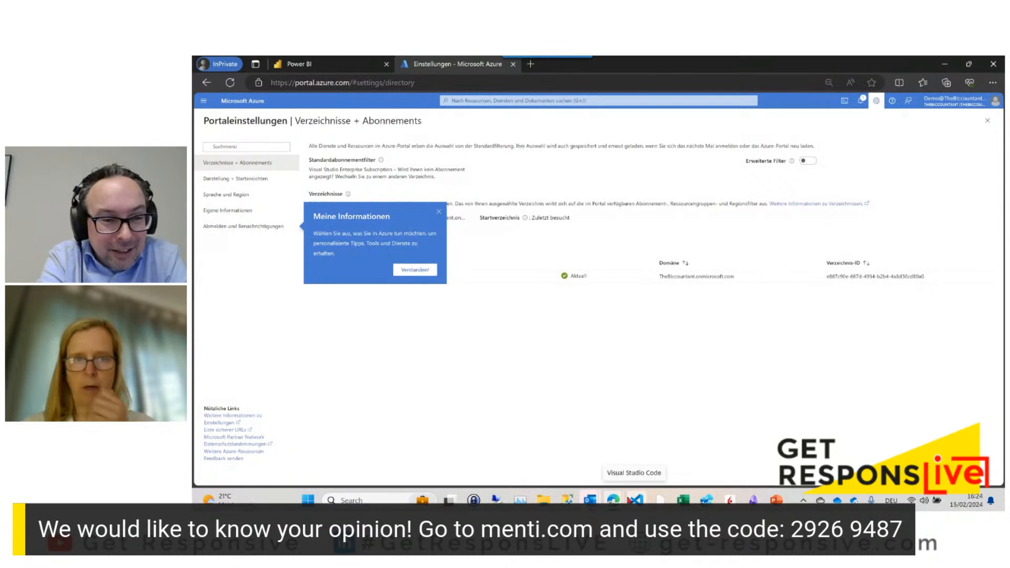
{"action": "left_click", "coordinate": [220, 65]}
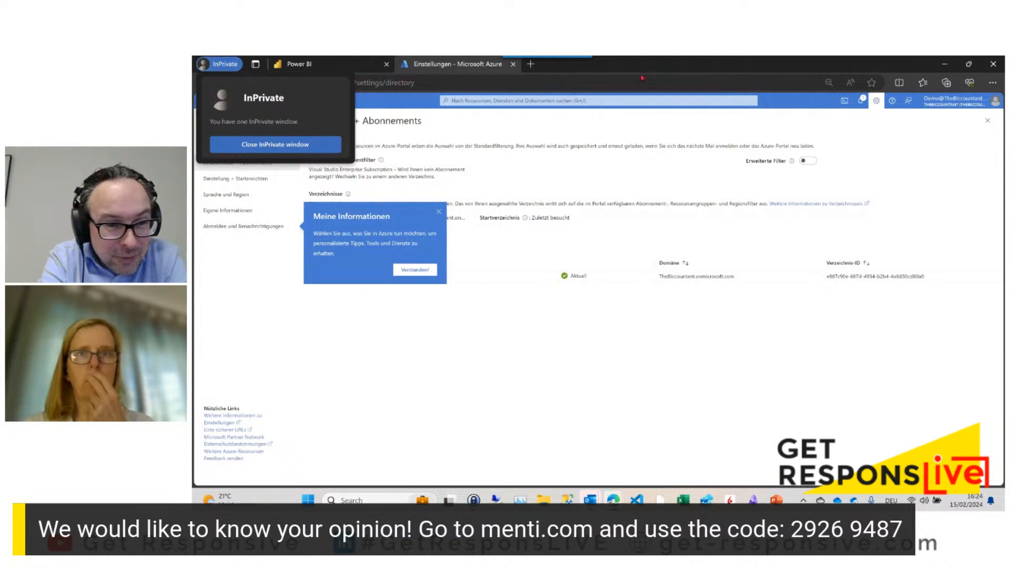
{"action": "left_click", "coordinate": [663, 70]}
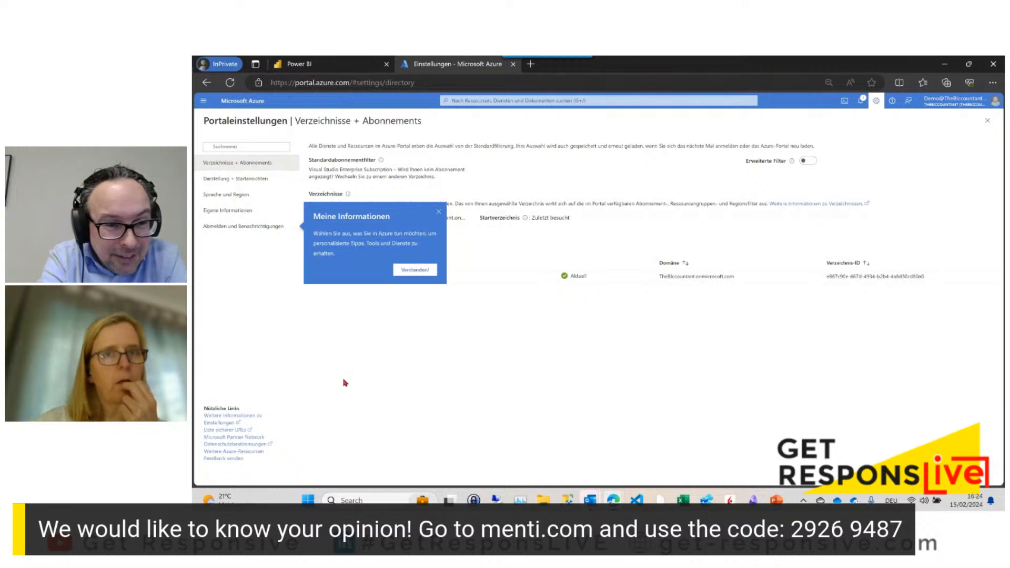
{"action": "left_click", "coordinate": [232, 195]}
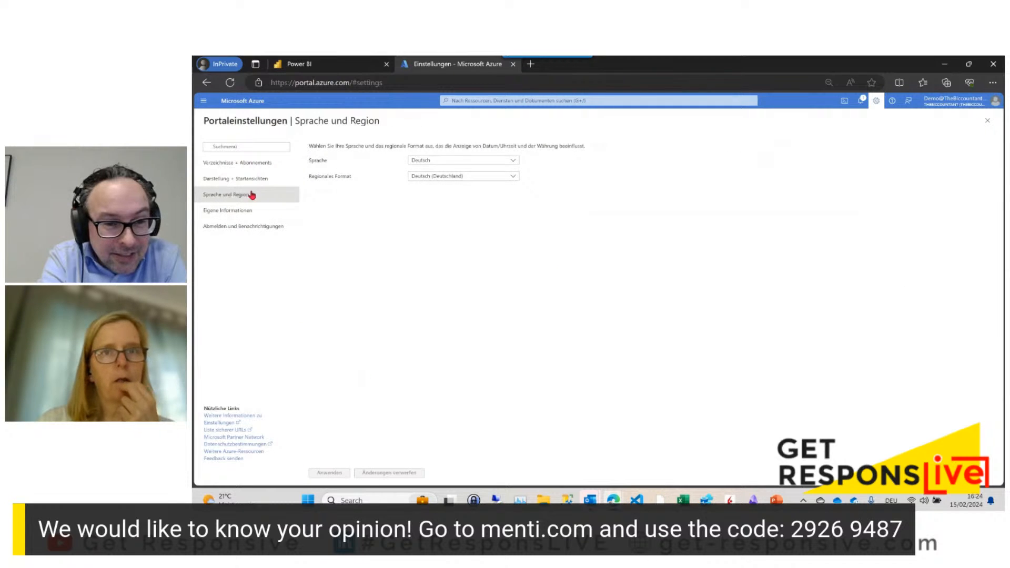
{"action": "left_click", "coordinate": [512, 161]}
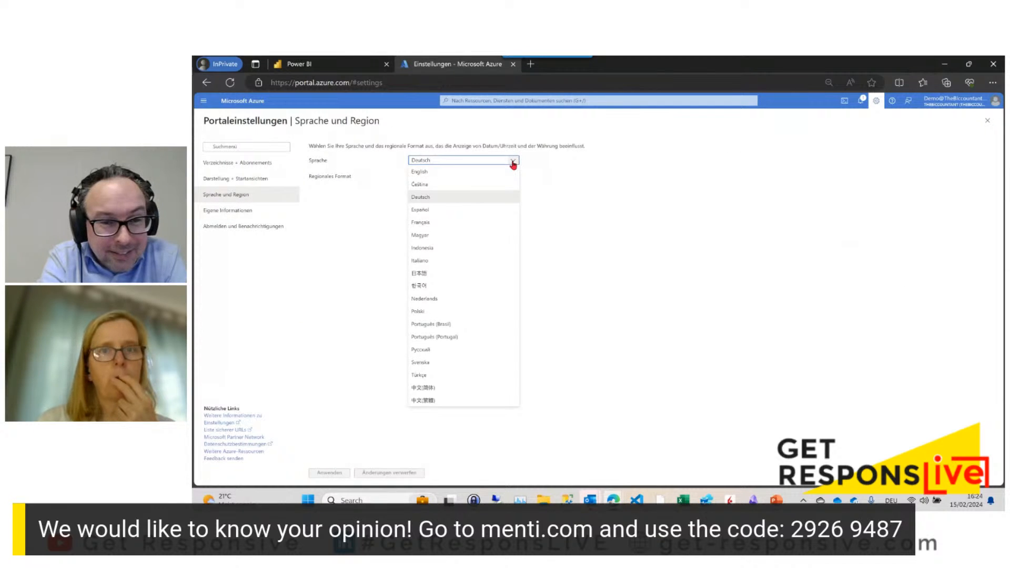
{"action": "left_click", "coordinate": [460, 172]}
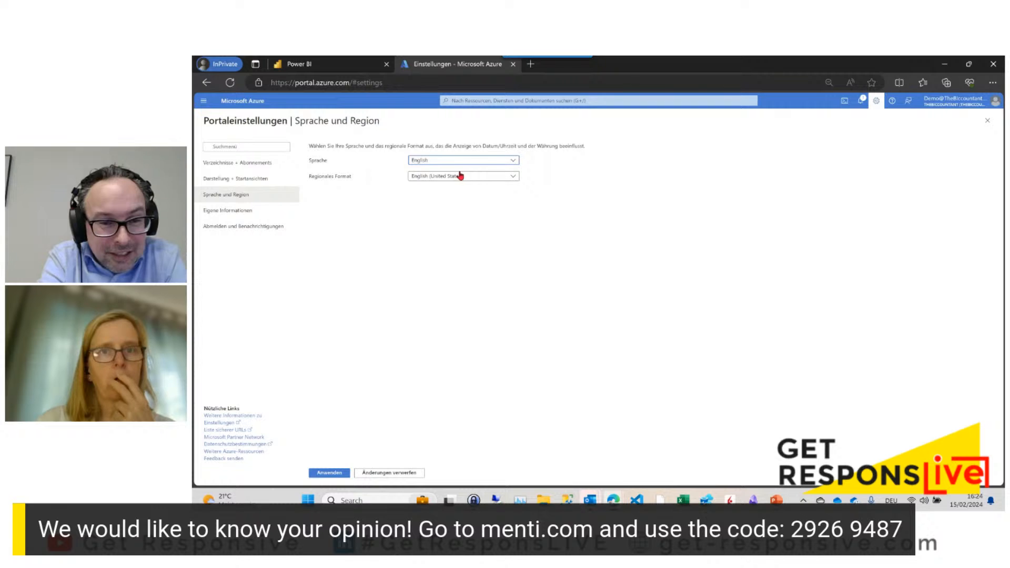
{"action": "left_click", "coordinate": [332, 473]}
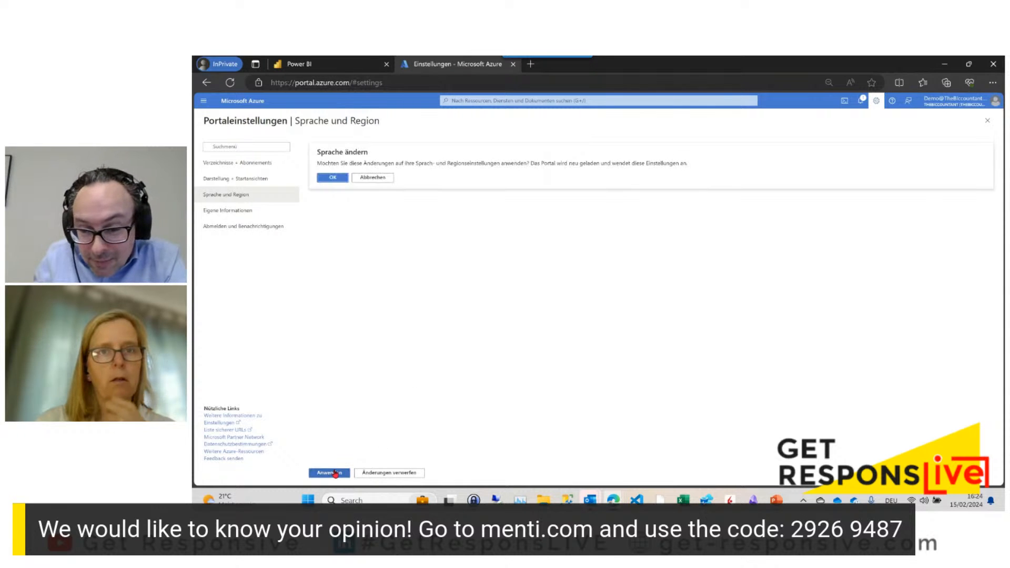
{"action": "left_click", "coordinate": [341, 177]}
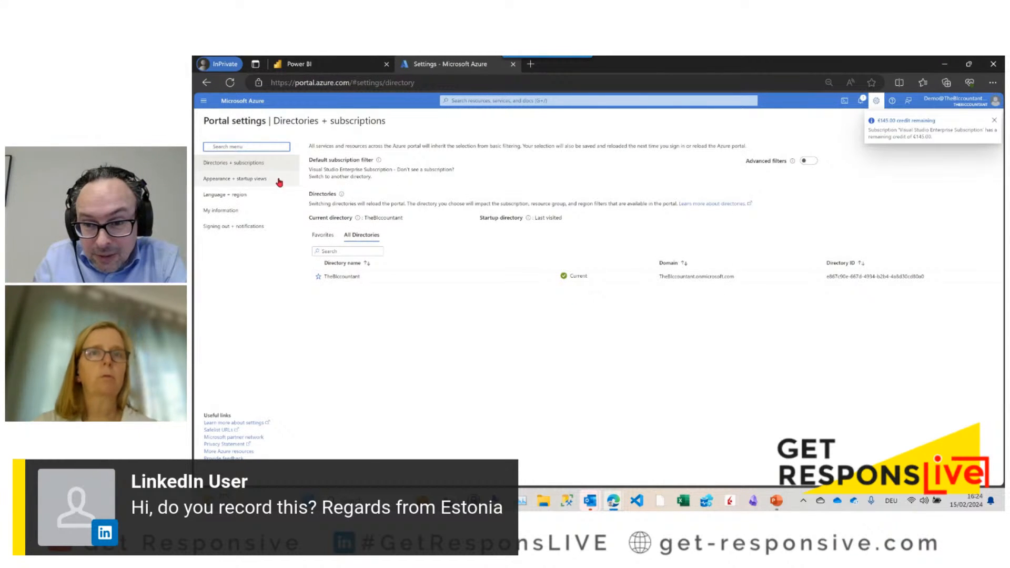
Step: Go from the portal home page to the Storage accounts list and start creating a new storage account
{"action": "left_click", "coordinate": [232, 103]}
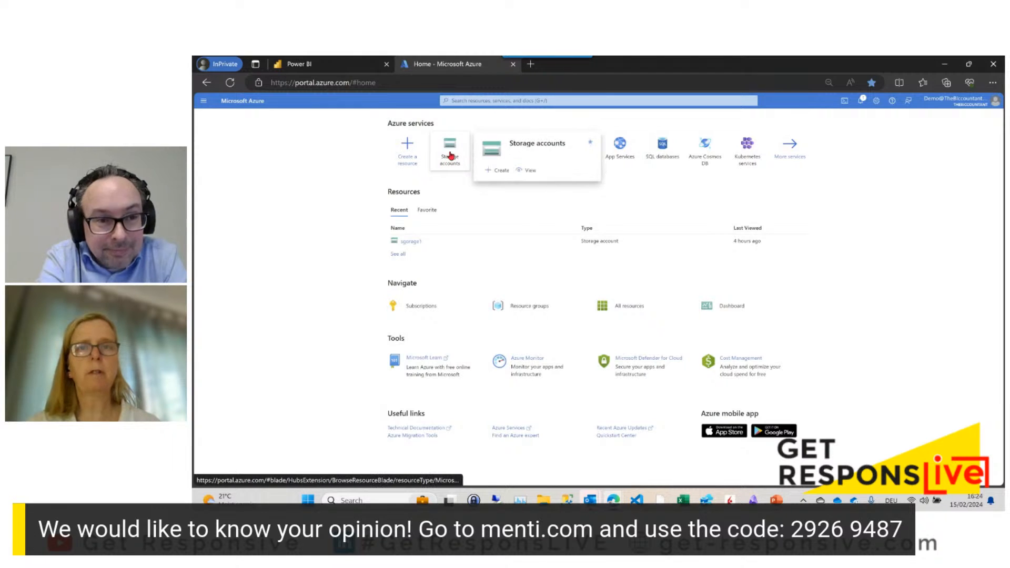
{"action": "left_click", "coordinate": [471, 100]}
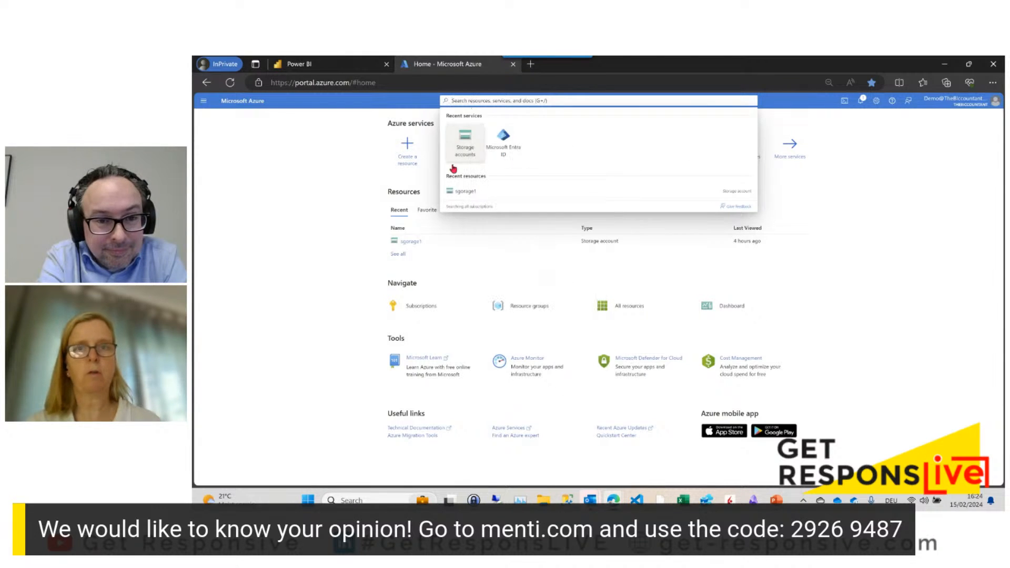
{"action": "left_click", "coordinate": [342, 180]}
{"action": "left_click", "coordinate": [448, 160]}
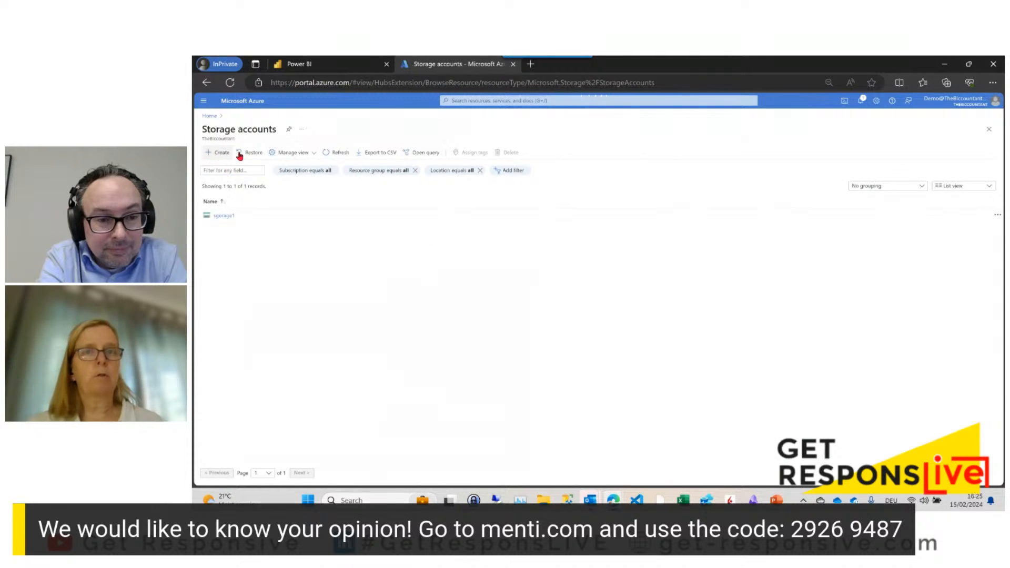
{"action": "left_click", "coordinate": [217, 153]}
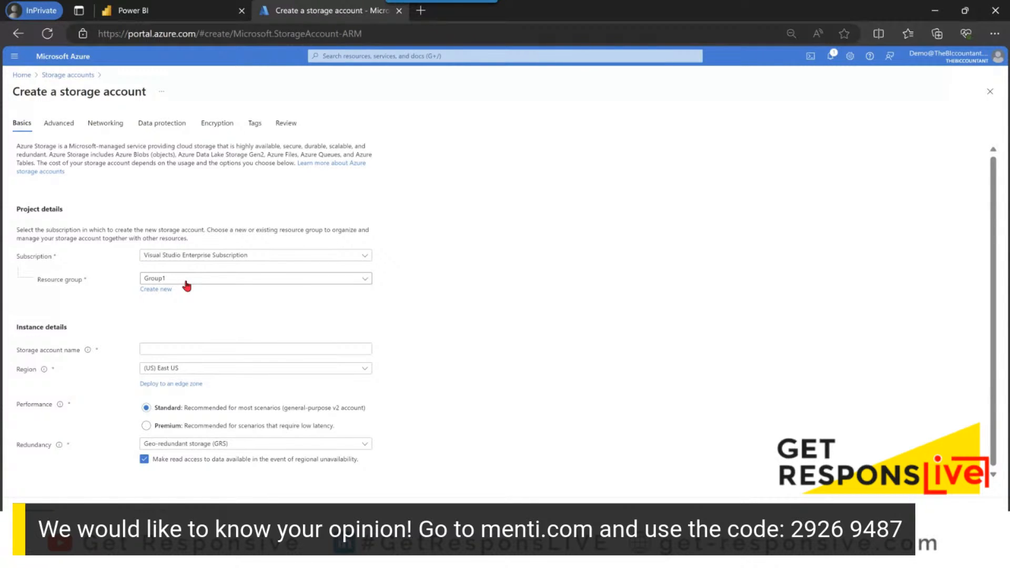
Step: Name the new storage account sgorage2
{"action": "left_click", "coordinate": [176, 349]}
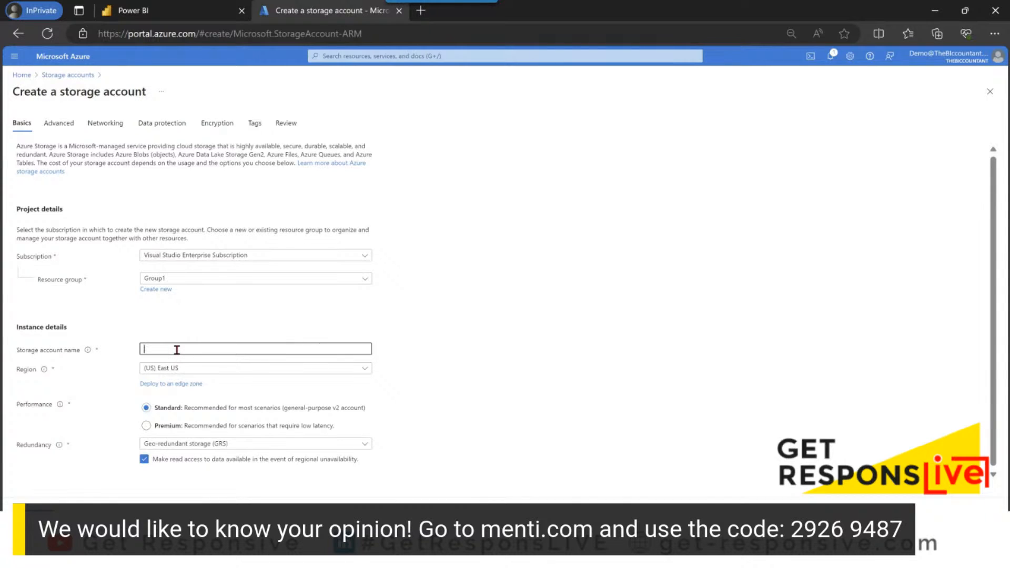
{"action": "type", "text": "testblob"}
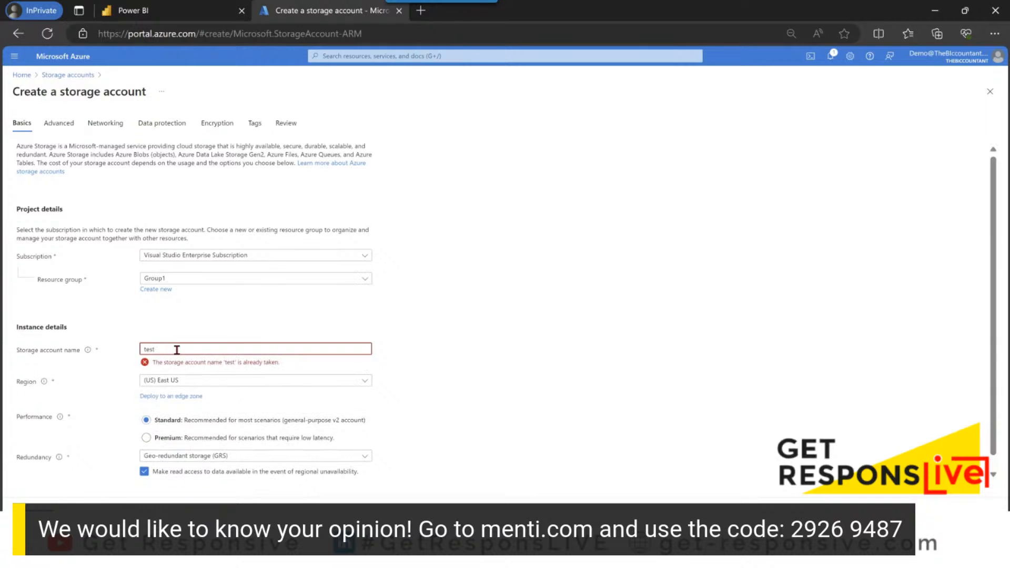
{"action": "type", "text": "2"}
{"action": "double_click", "coordinate": [198, 349]}
{"action": "type", "text": "s"}
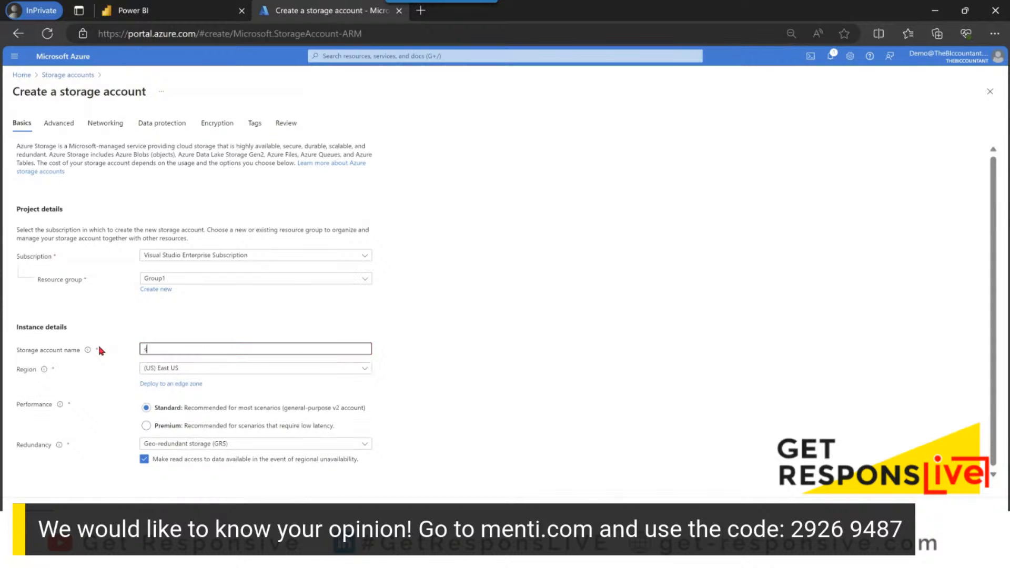
{"action": "type", "text": "gorage2"}
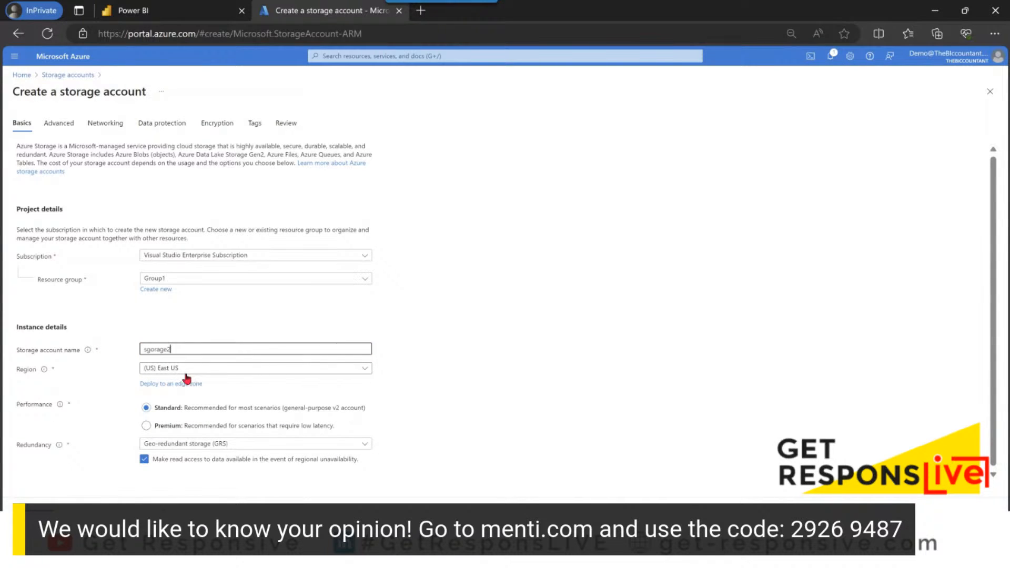
Step: Set the storage account's region to (Europe) UK West
{"action": "left_click", "coordinate": [202, 368]}
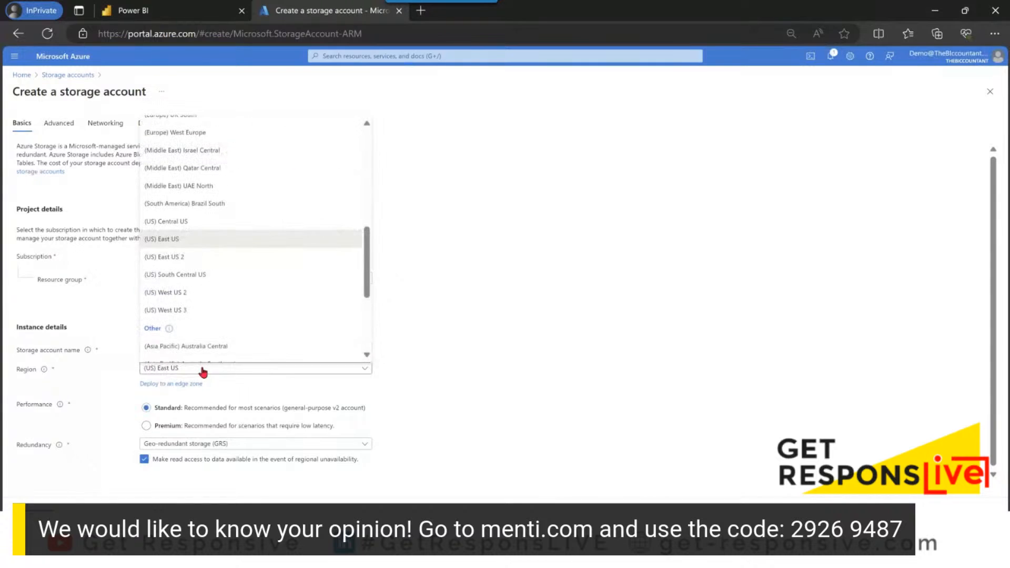
{"action": "scroll", "coordinate": [275, 275], "scroll_direction": "down", "scroll_amount": 3}
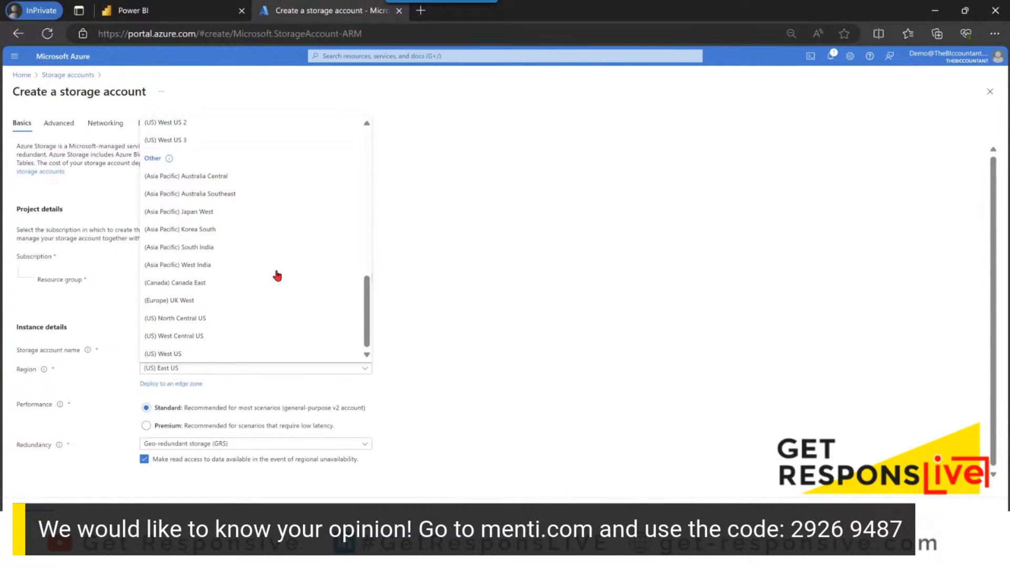
{"action": "scroll", "coordinate": [277, 275], "scroll_direction": "up", "scroll_amount": 10}
{"action": "scroll", "coordinate": [276, 275], "scroll_direction": "down", "scroll_amount": 5}
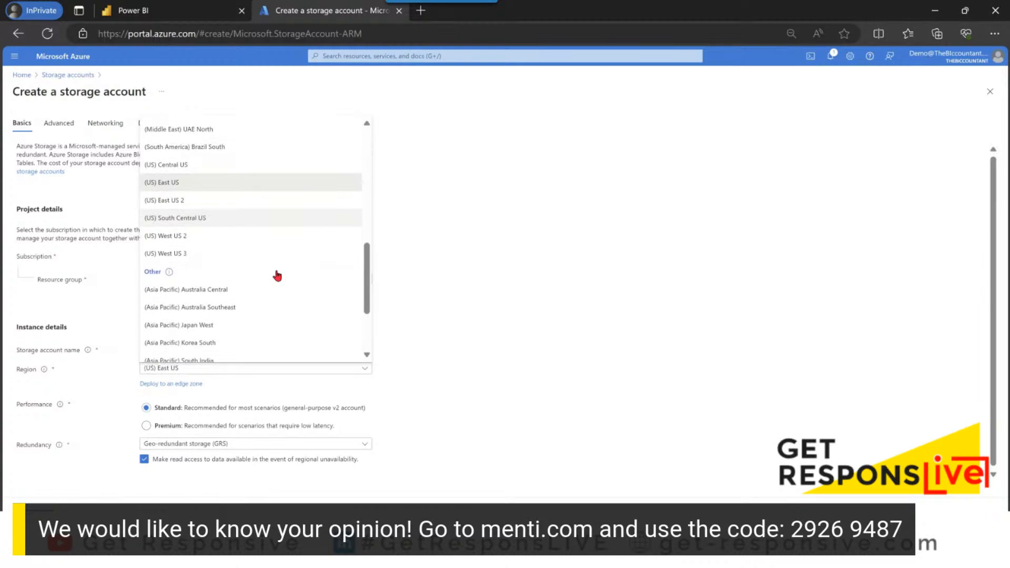
{"action": "scroll", "coordinate": [245, 270], "scroll_direction": "down", "scroll_amount": 2}
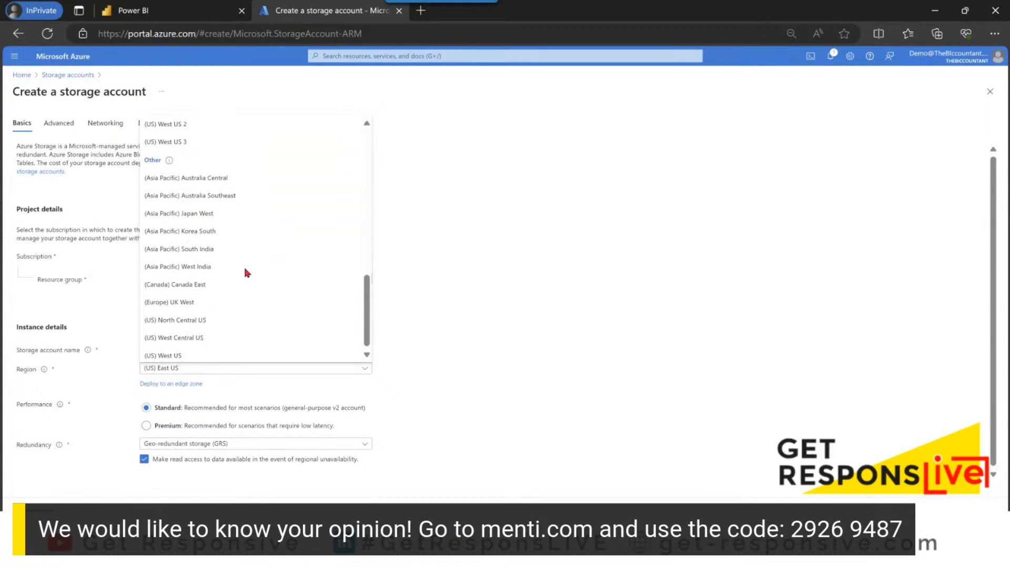
{"action": "left_click", "coordinate": [213, 300]}
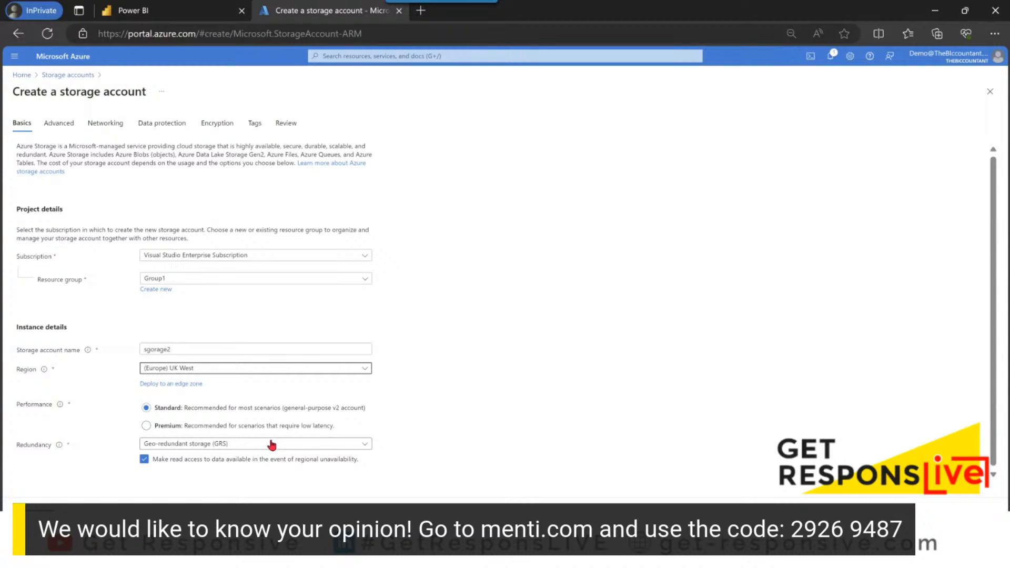
Step: Enable the hierarchical namespace for the new storage account and look over its networking and data protection settings
{"action": "left_click", "coordinate": [60, 126]}
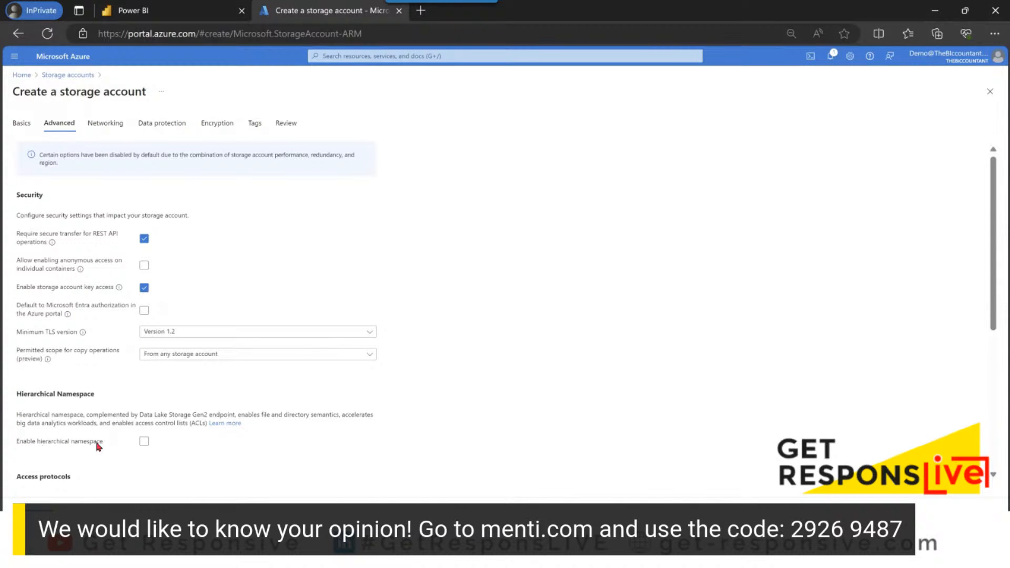
{"action": "left_click", "coordinate": [143, 442]}
{"action": "left_click", "coordinate": [106, 128]}
{"action": "left_click", "coordinate": [159, 128]}
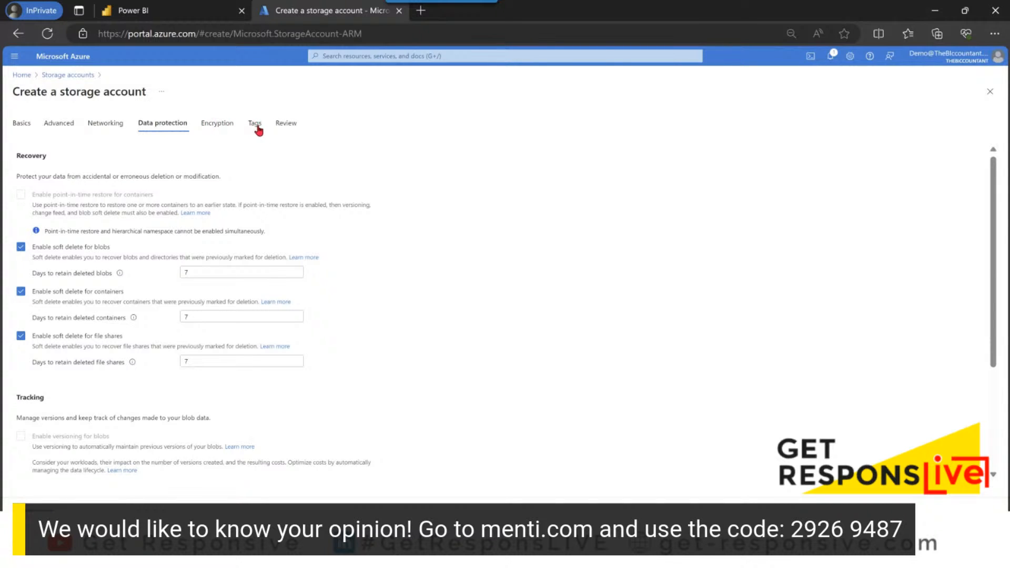
{"action": "left_click", "coordinate": [59, 124]}
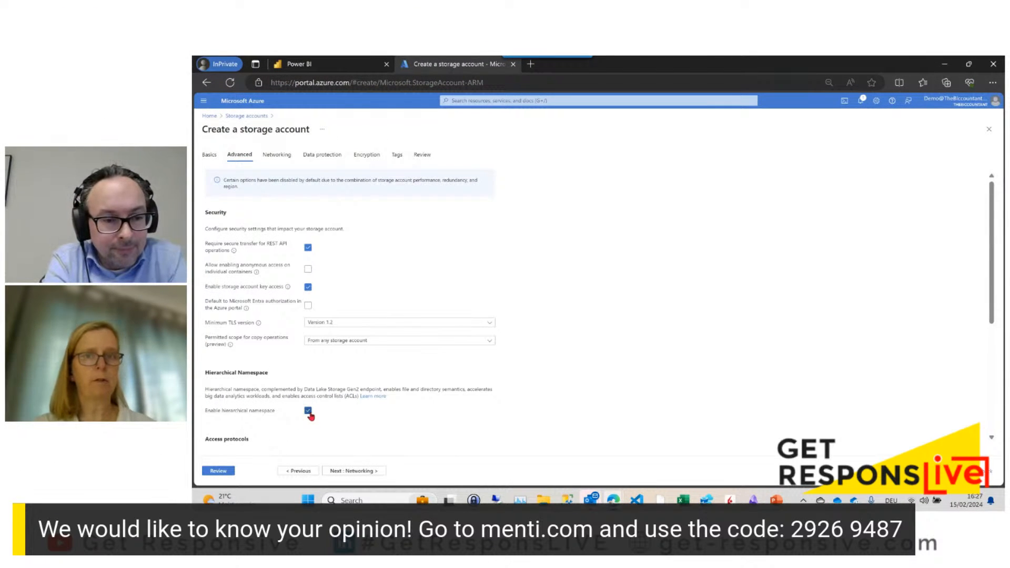
Step: Review and create the storage account and open the deployed sgorage2 resource
{"action": "left_click", "coordinate": [218, 471]}
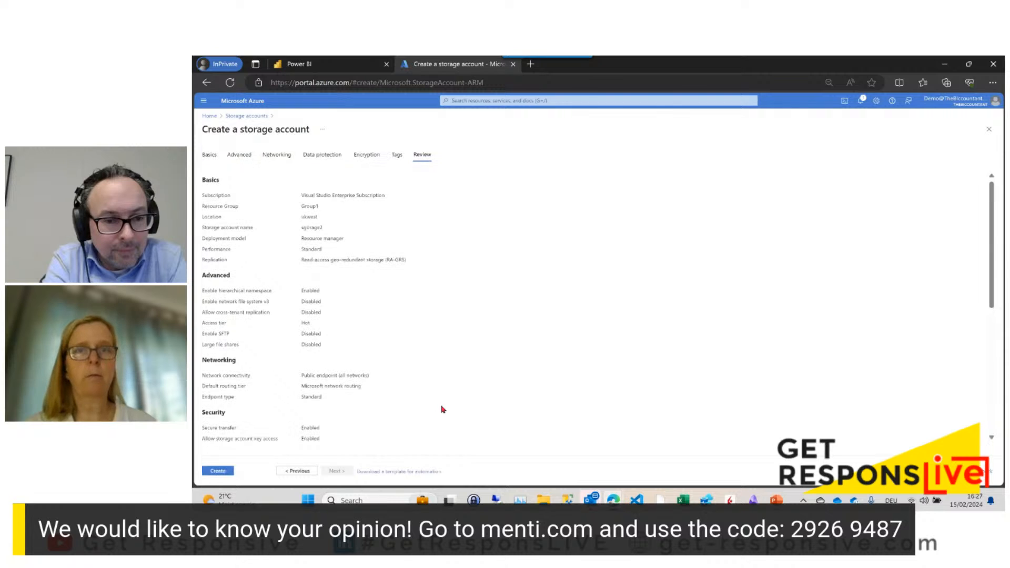
{"action": "left_click", "coordinate": [219, 470]}
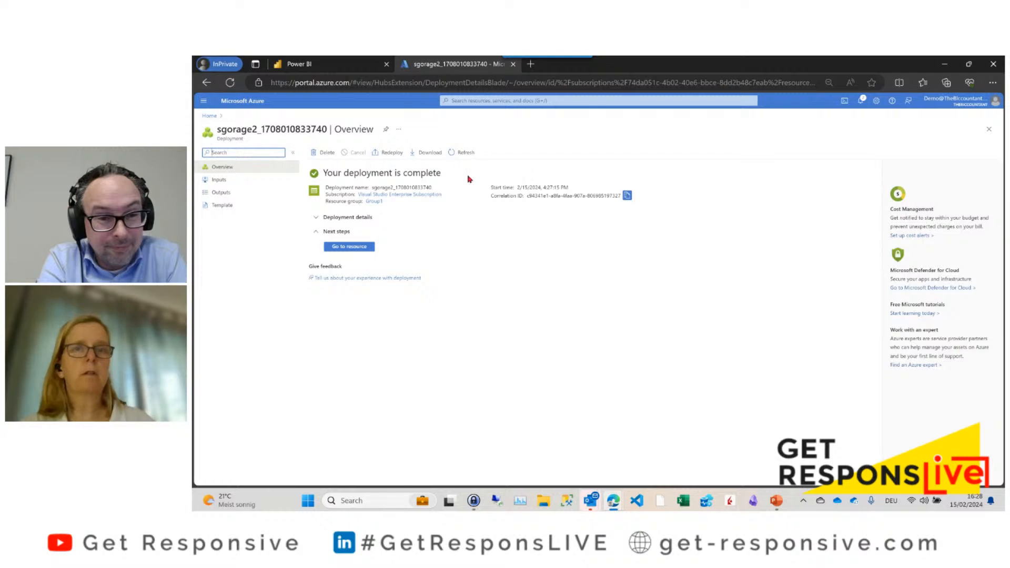
{"action": "left_click", "coordinate": [358, 247]}
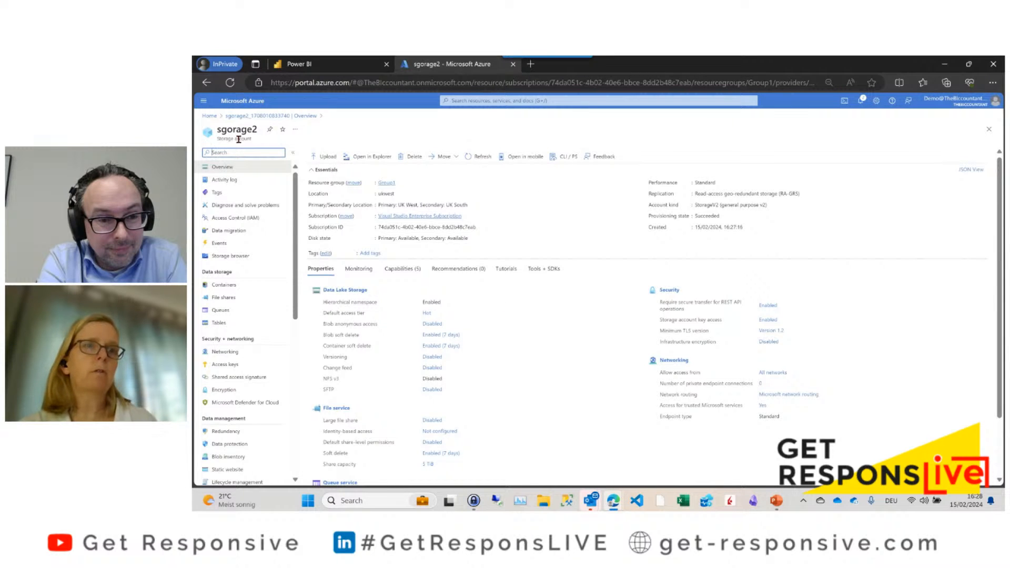
Step: Start a new role assignment in the access control of sgorage2 and choose the privileged administrator role Owner
{"action": "left_click", "coordinate": [266, 223]}
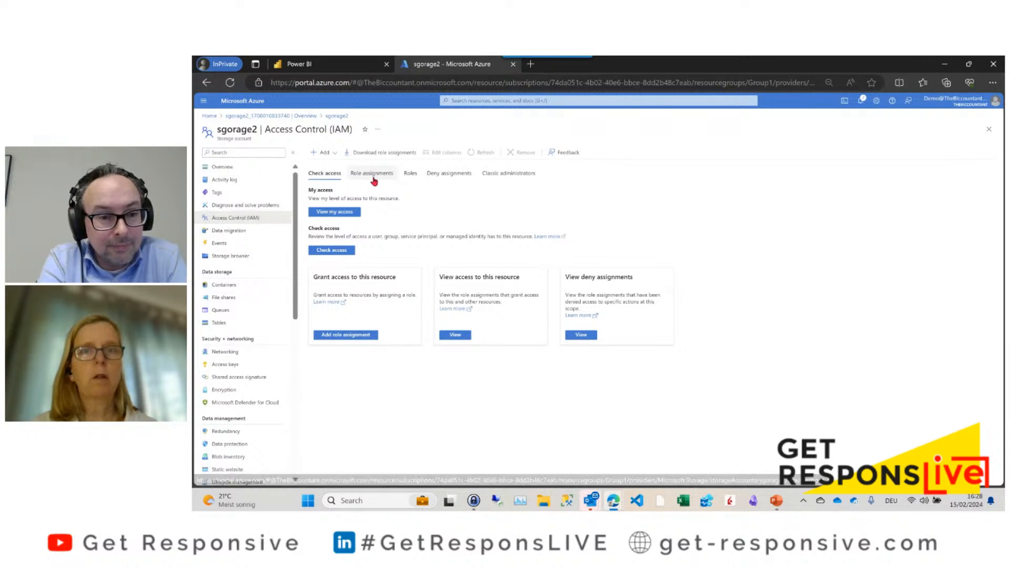
{"action": "left_click", "coordinate": [377, 177]}
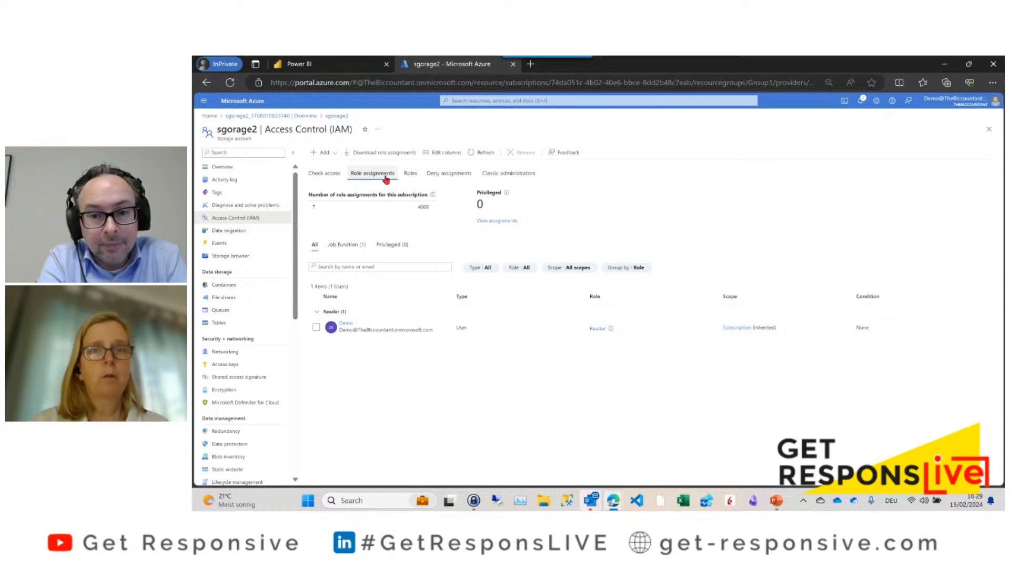
{"action": "left_click", "coordinate": [410, 175]}
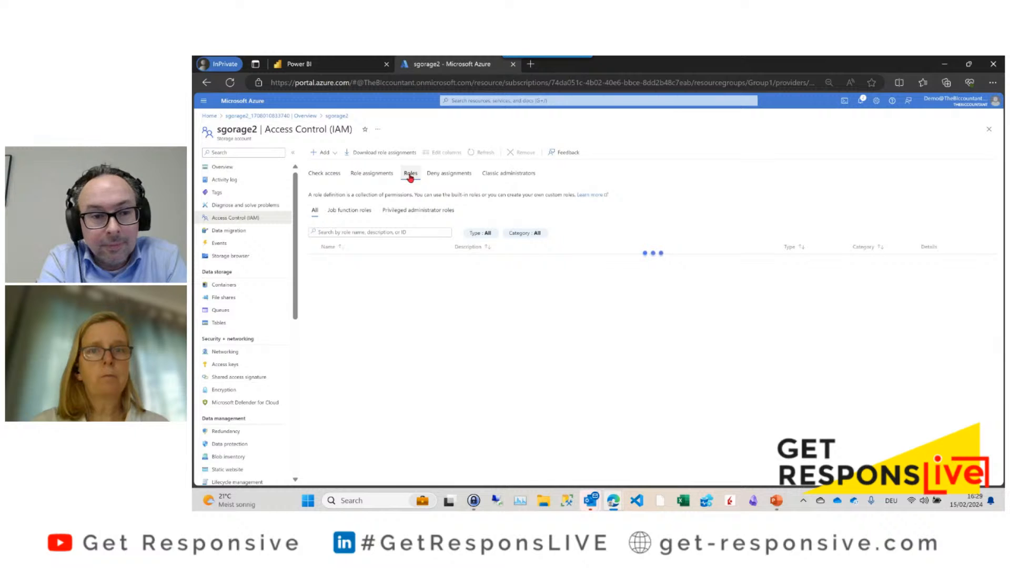
{"action": "left_click", "coordinate": [415, 210]}
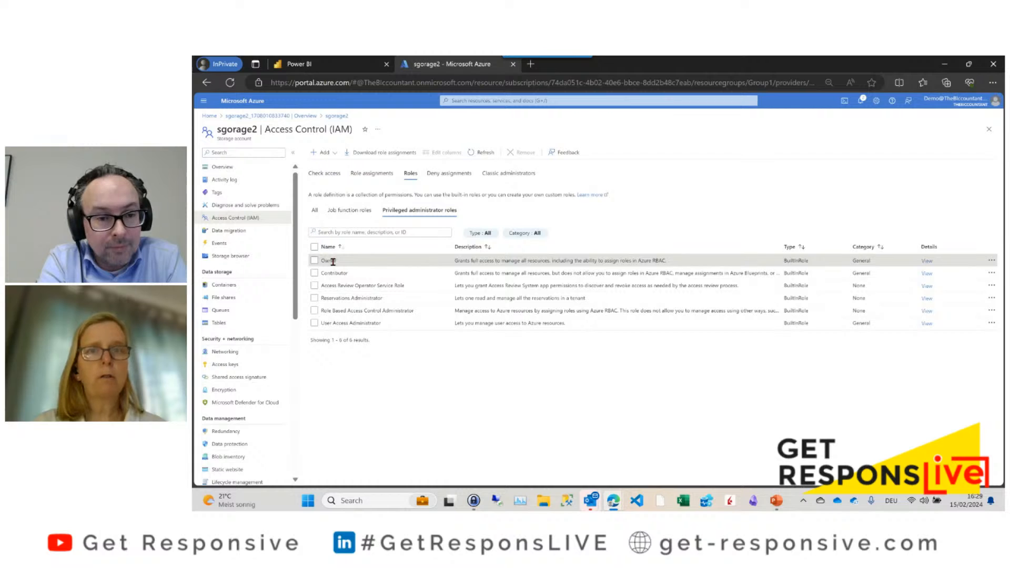
{"action": "left_click", "coordinate": [335, 153]}
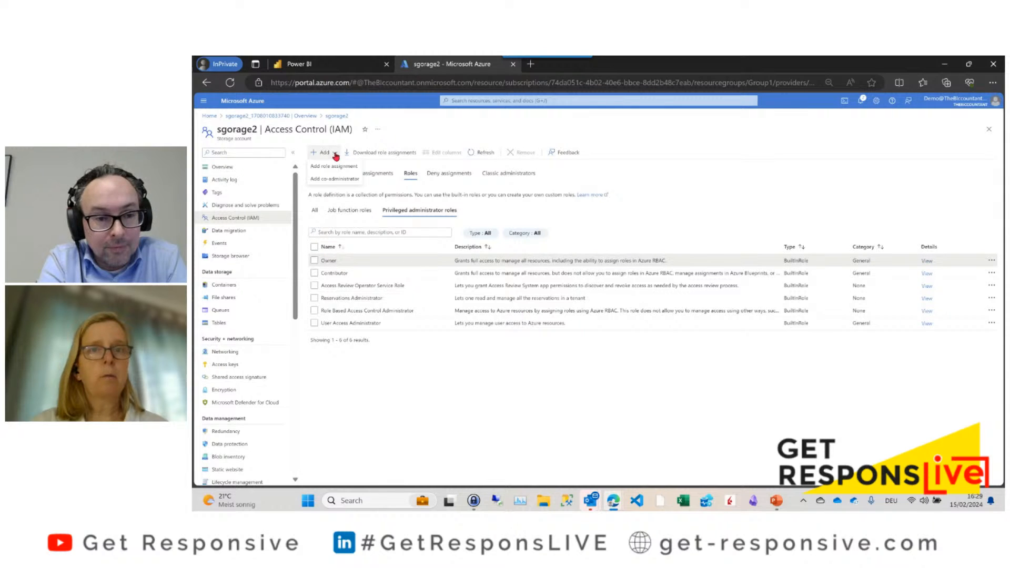
{"action": "left_click", "coordinate": [352, 170]}
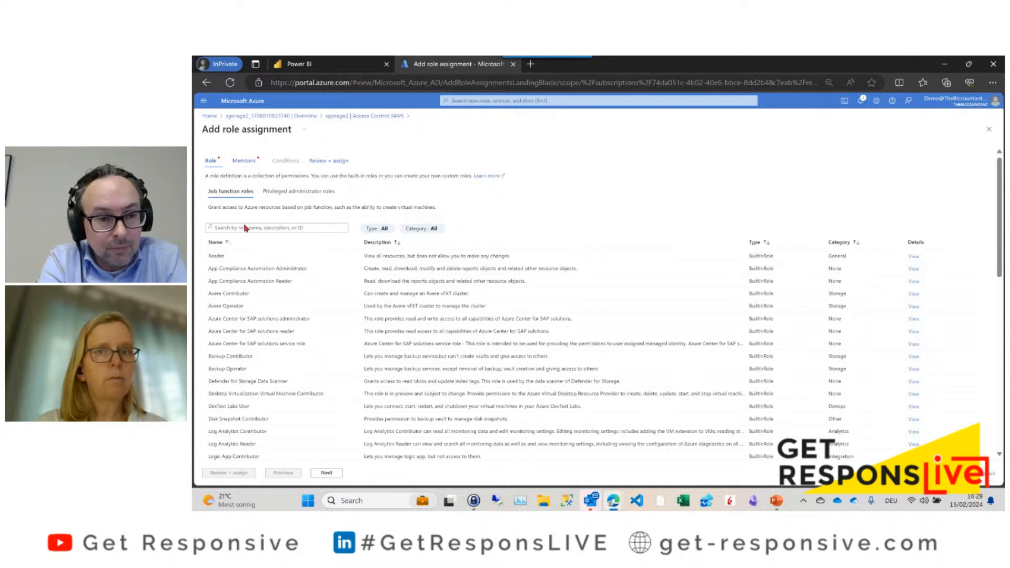
{"action": "left_click", "coordinate": [275, 191]}
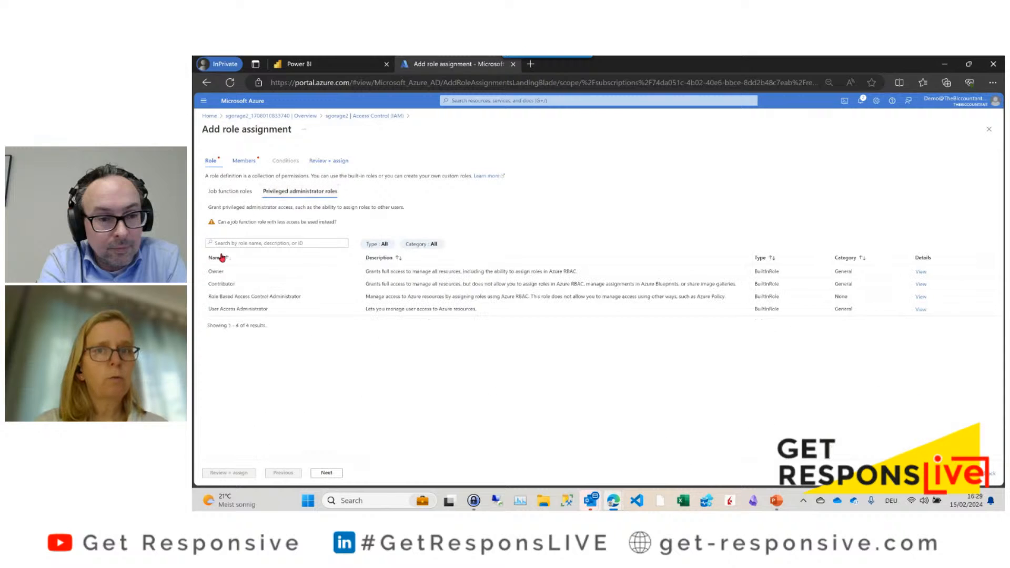
{"action": "left_click", "coordinate": [226, 272]}
Step: Search for the Demo user and add it as a member of the Owner role assignment
{"action": "left_click", "coordinate": [240, 166]}
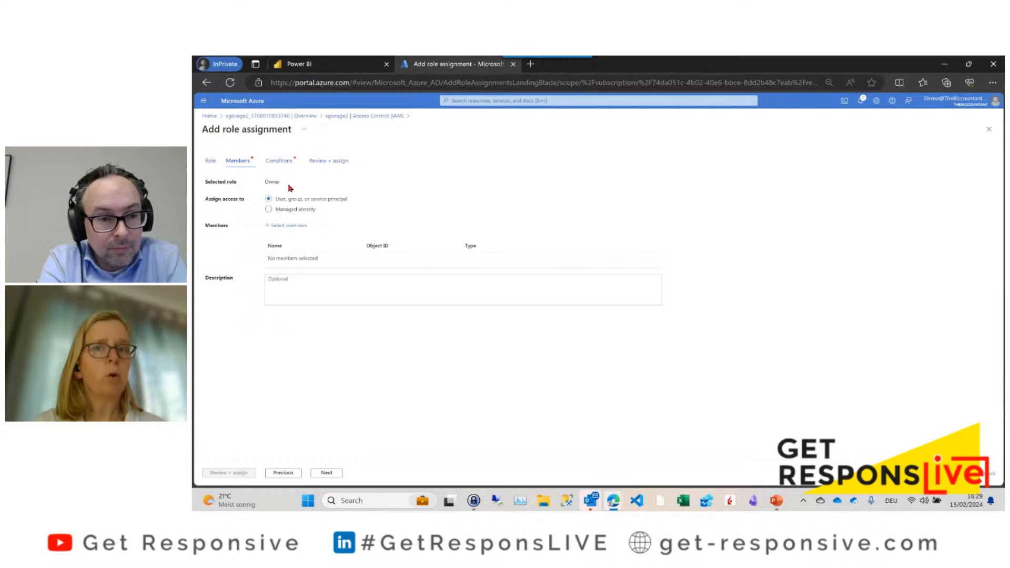
{"action": "left_click", "coordinate": [278, 227]}
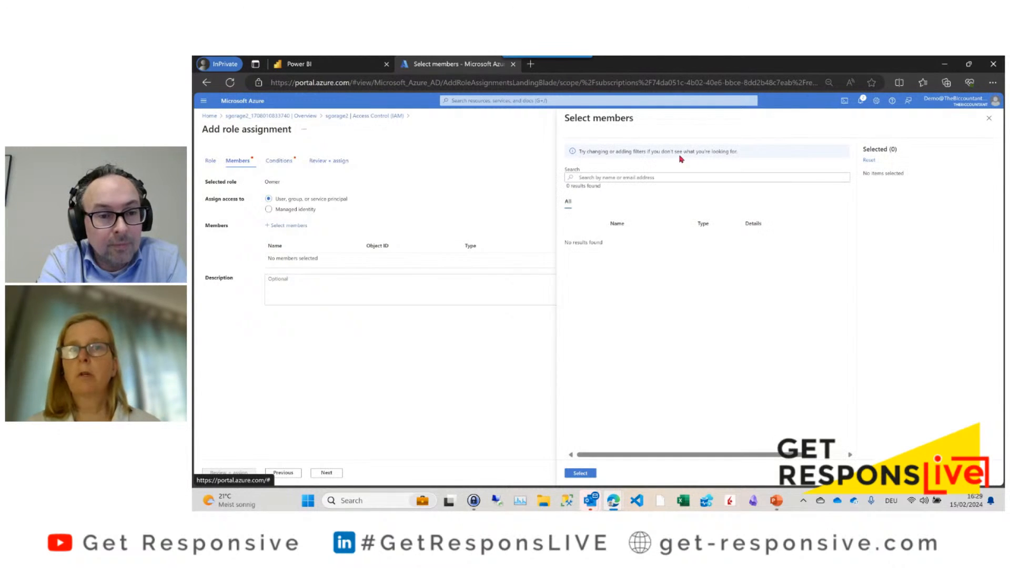
{"action": "left_click", "coordinate": [642, 178]}
{"action": "type", "text": "demo"}
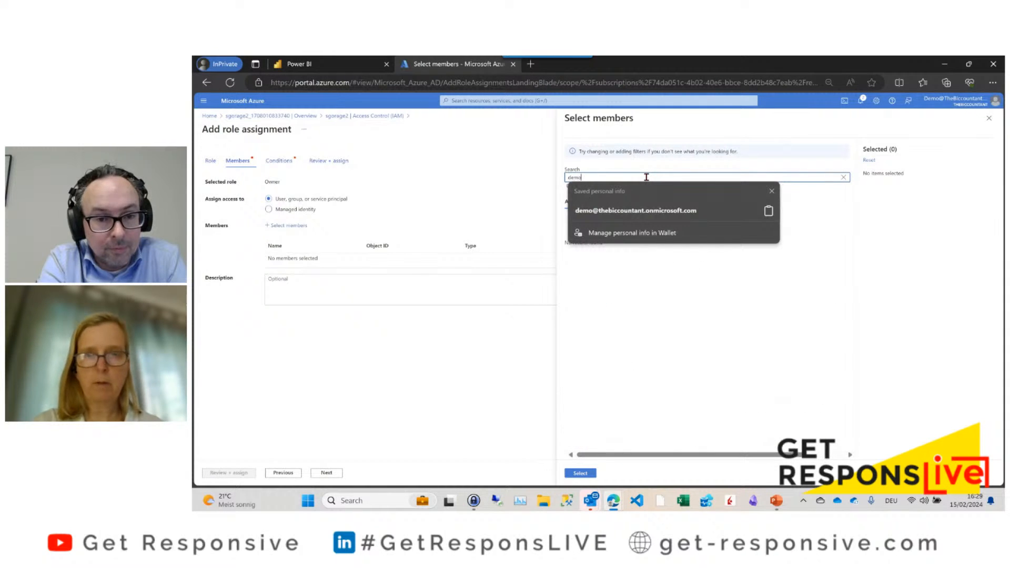
{"action": "left_click", "coordinate": [635, 210]}
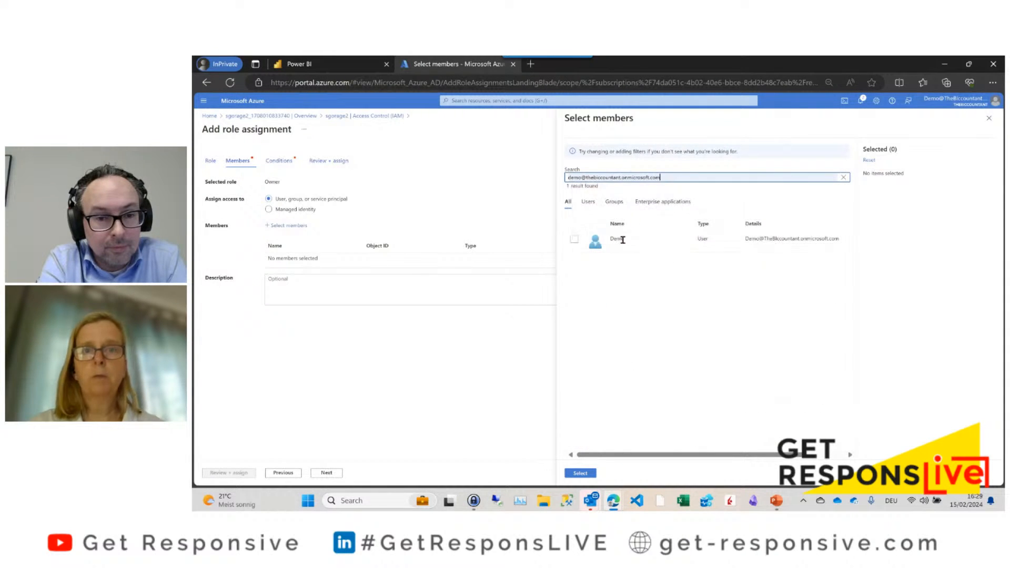
{"action": "left_click", "coordinate": [620, 244]}
{"action": "left_click", "coordinate": [580, 473]}
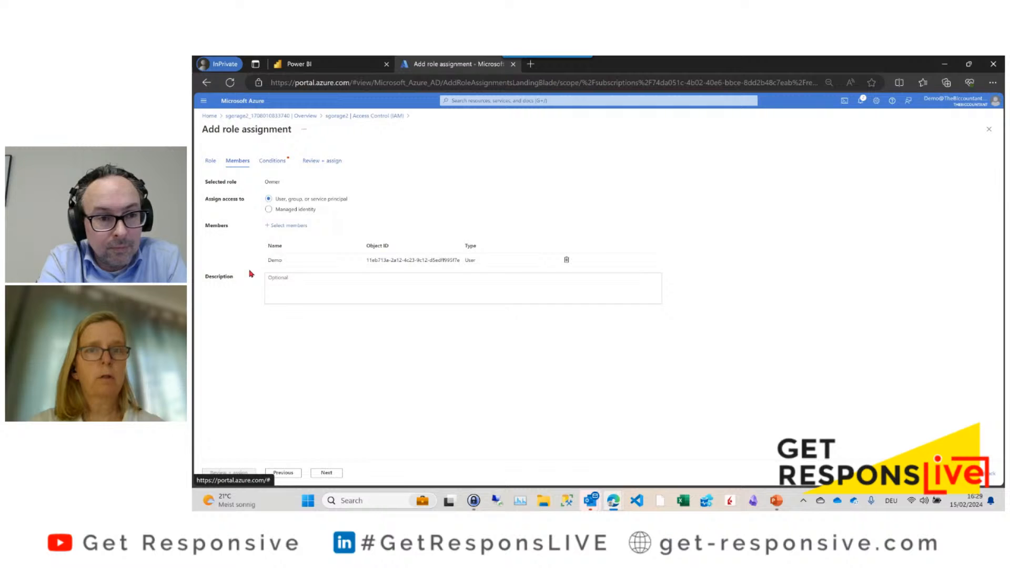
Step: Reopen the member selection, search for demo and select the same Demo user again
{"action": "left_click", "coordinate": [289, 226]}
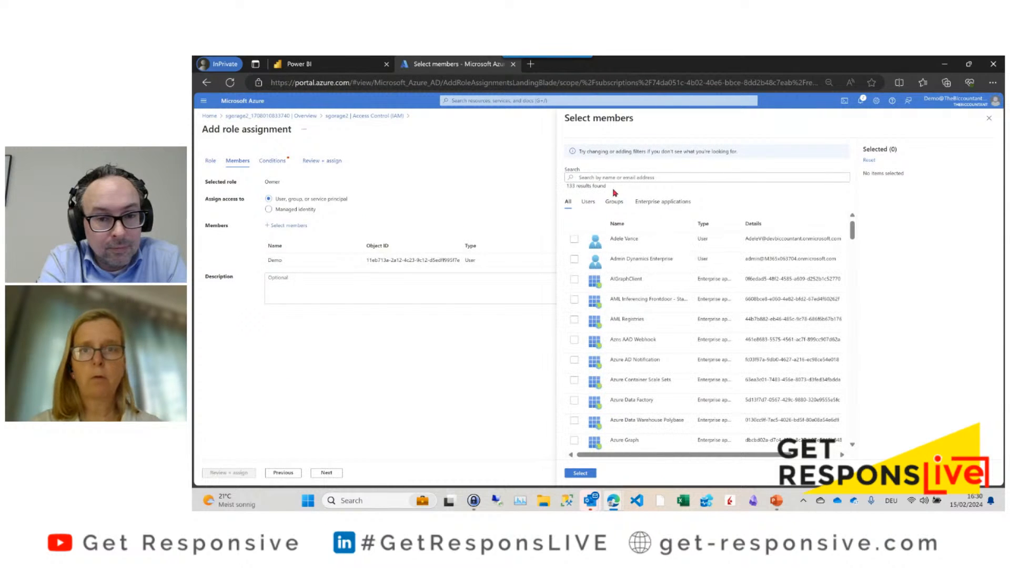
{"action": "left_click", "coordinate": [619, 177]}
{"action": "type", "text": "de"}
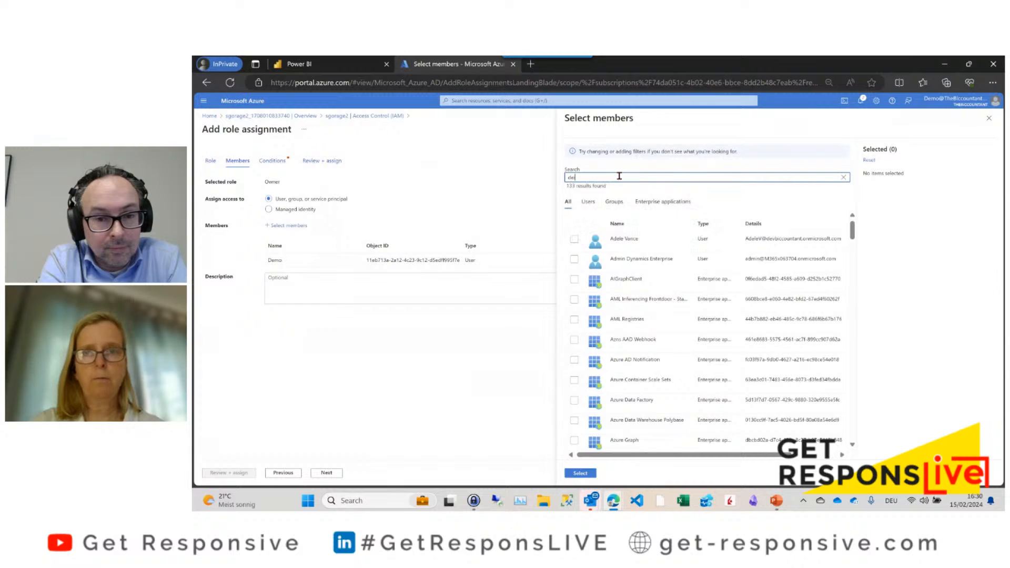
{"action": "type", "text": "mo"}
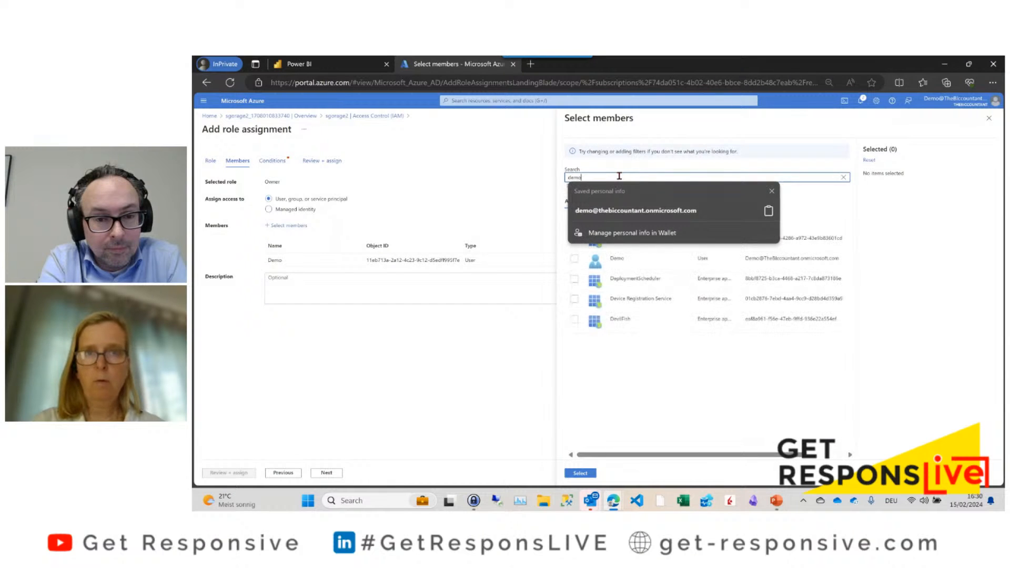
{"action": "left_click", "coordinate": [610, 246]}
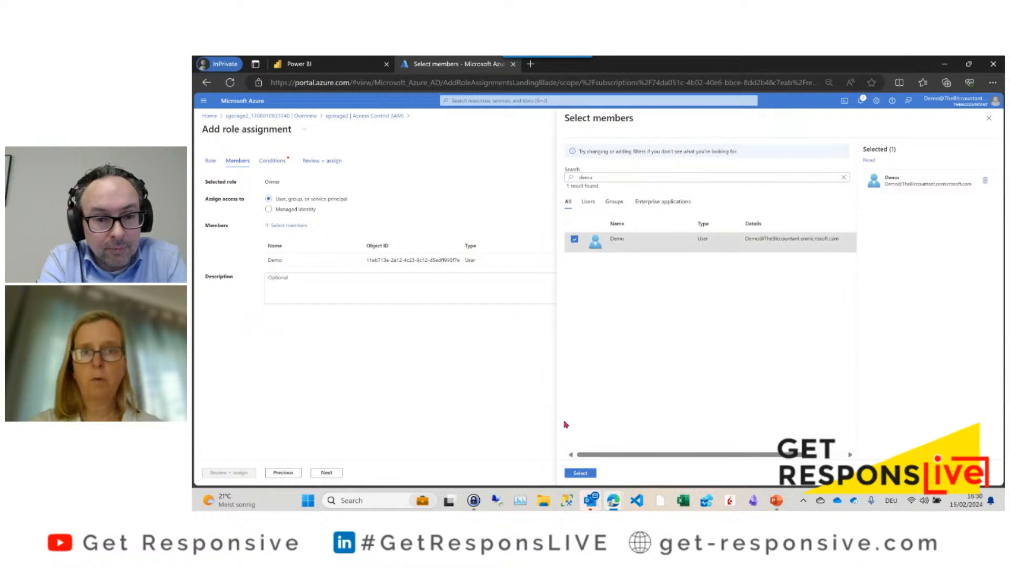
{"action": "left_click", "coordinate": [580, 473]}
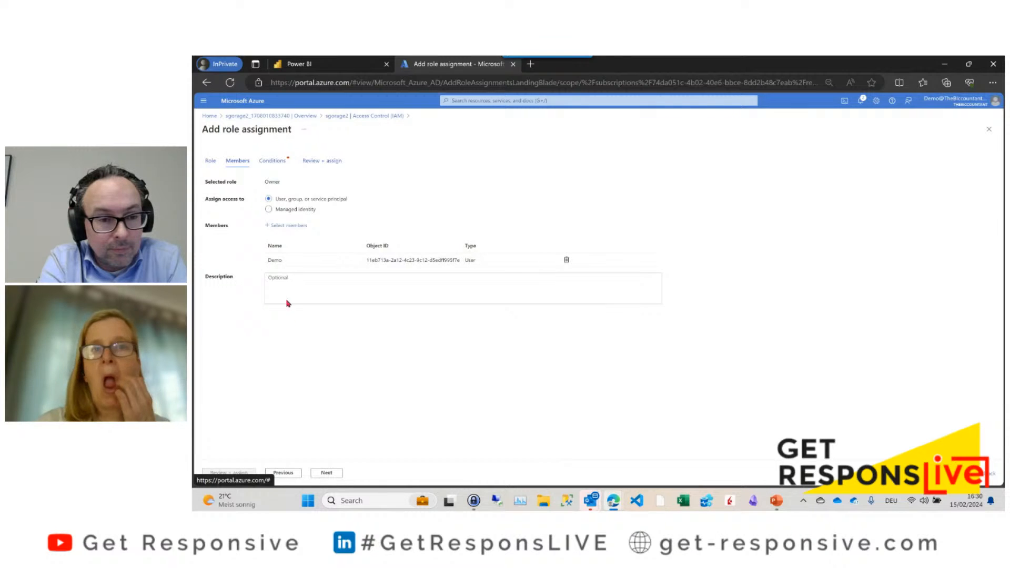
Step: Set the role condition to allow the user to assign all roles (highly privileged), and review and assign the role
{"action": "left_click", "coordinate": [272, 161]}
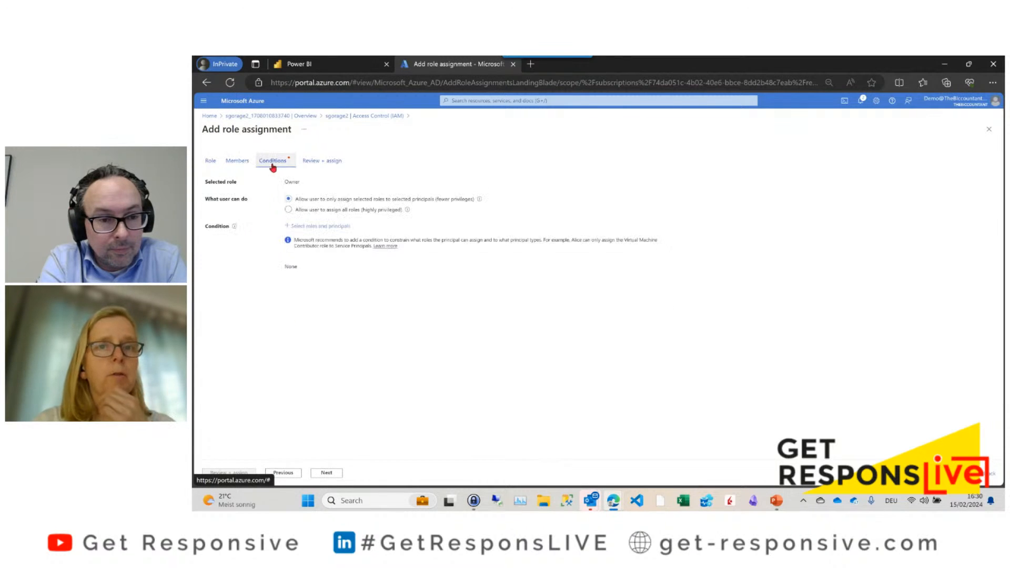
{"action": "left_click", "coordinate": [305, 210]}
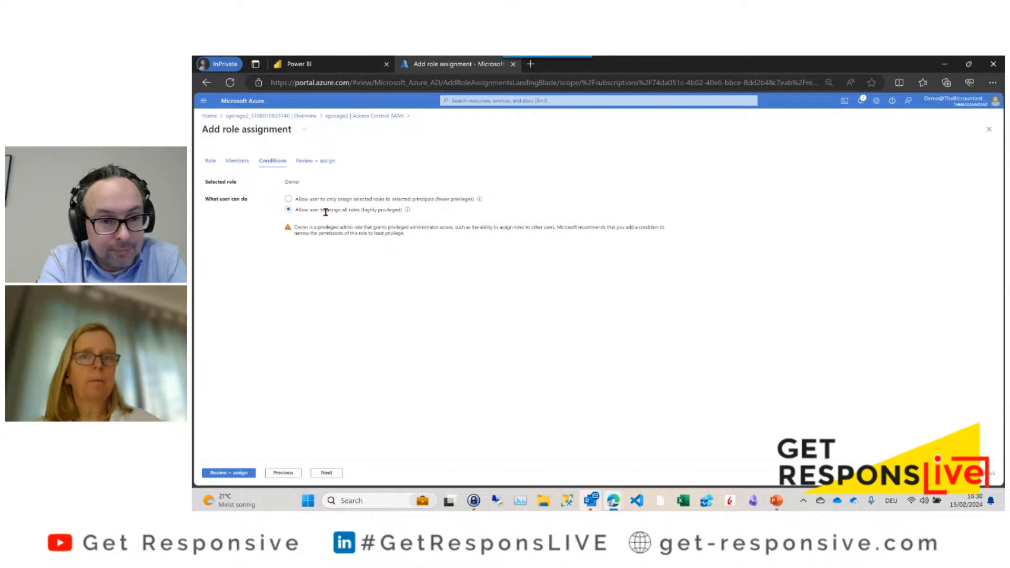
{"action": "left_click", "coordinate": [290, 200]}
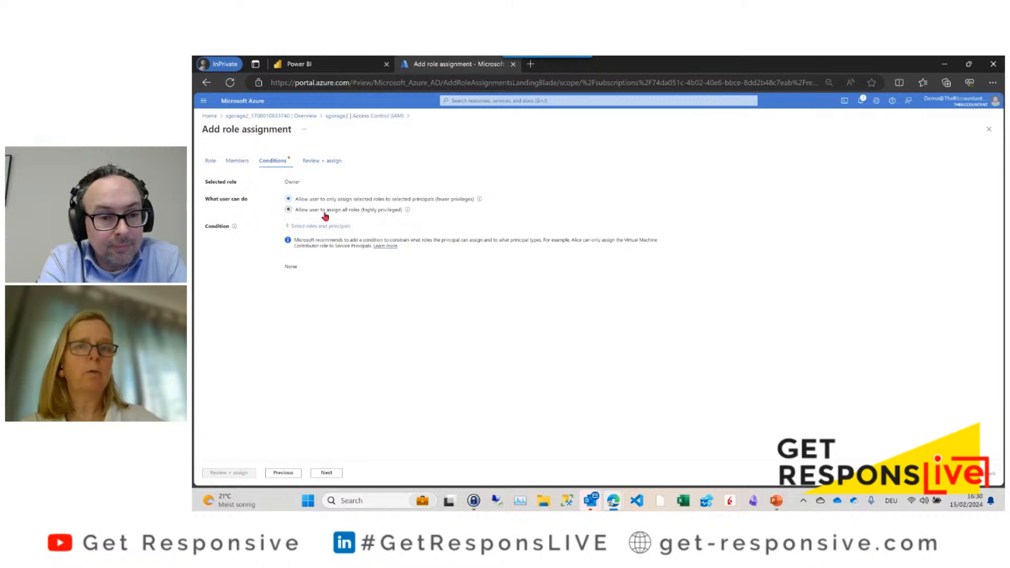
{"action": "left_click", "coordinate": [289, 210]}
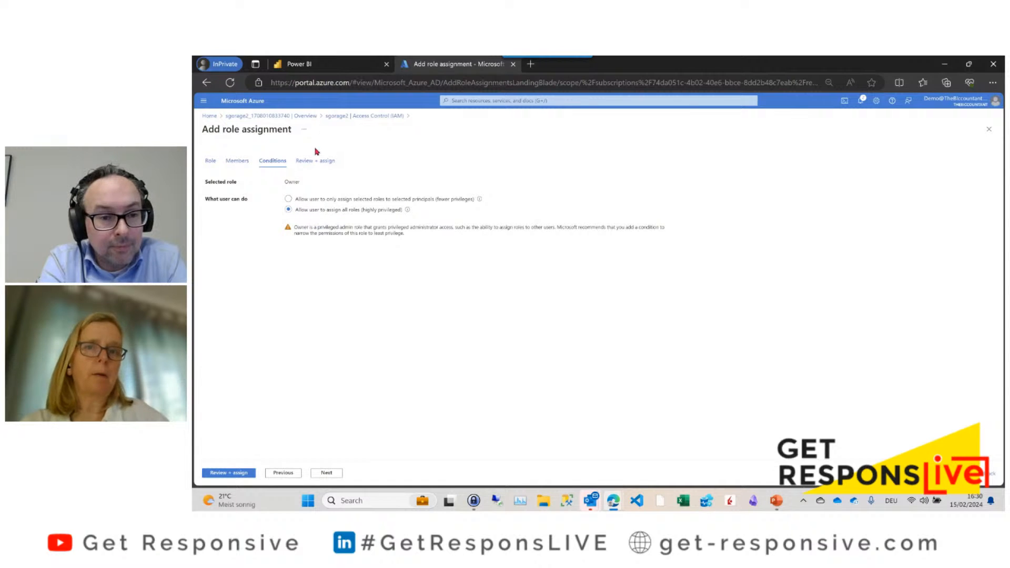
{"action": "left_click", "coordinate": [312, 163]}
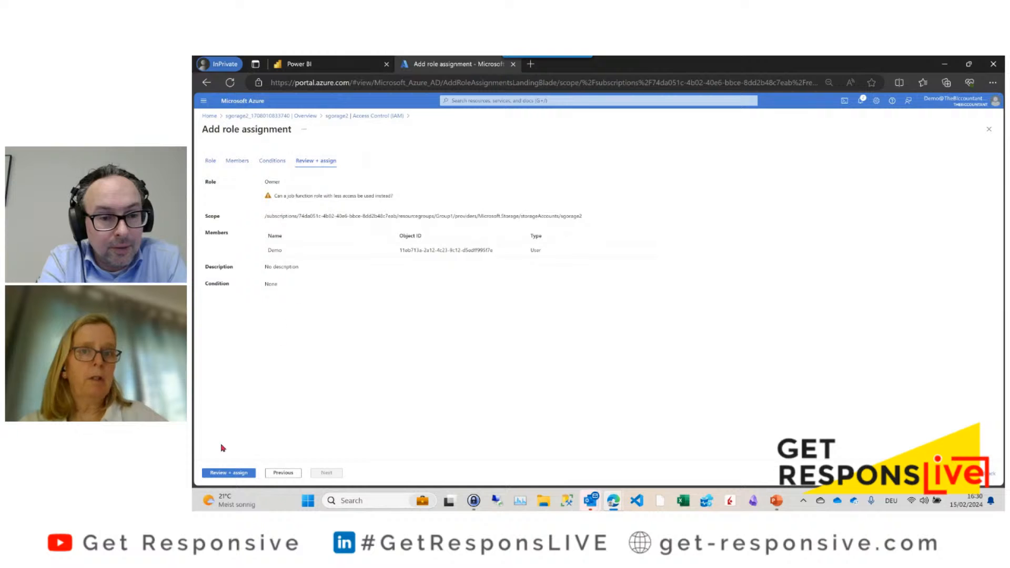
{"action": "left_click", "coordinate": [228, 472]}
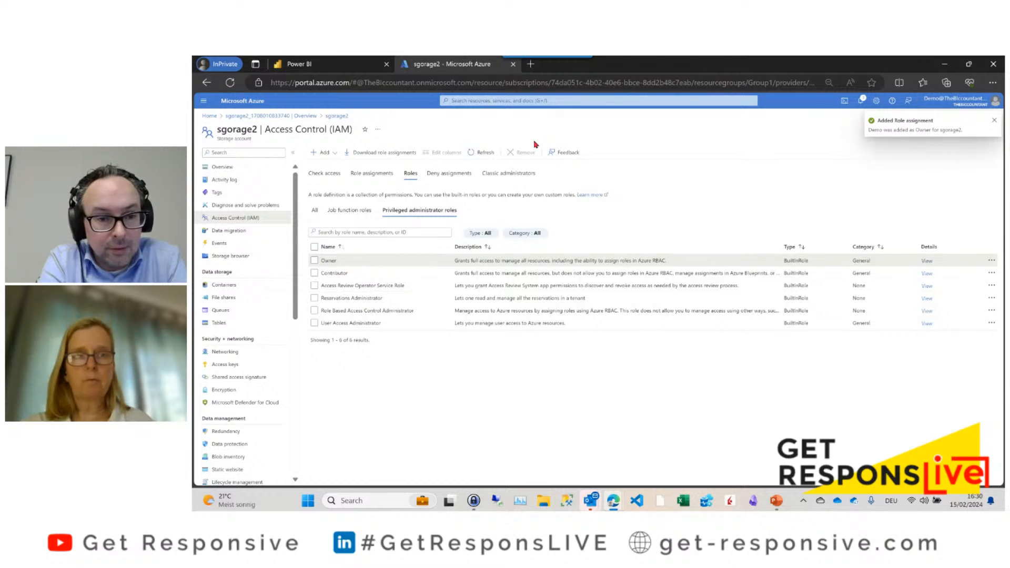
Step: Switch to Power BI and open the recently used Demo2 workspace
{"action": "left_click", "coordinate": [325, 69]}
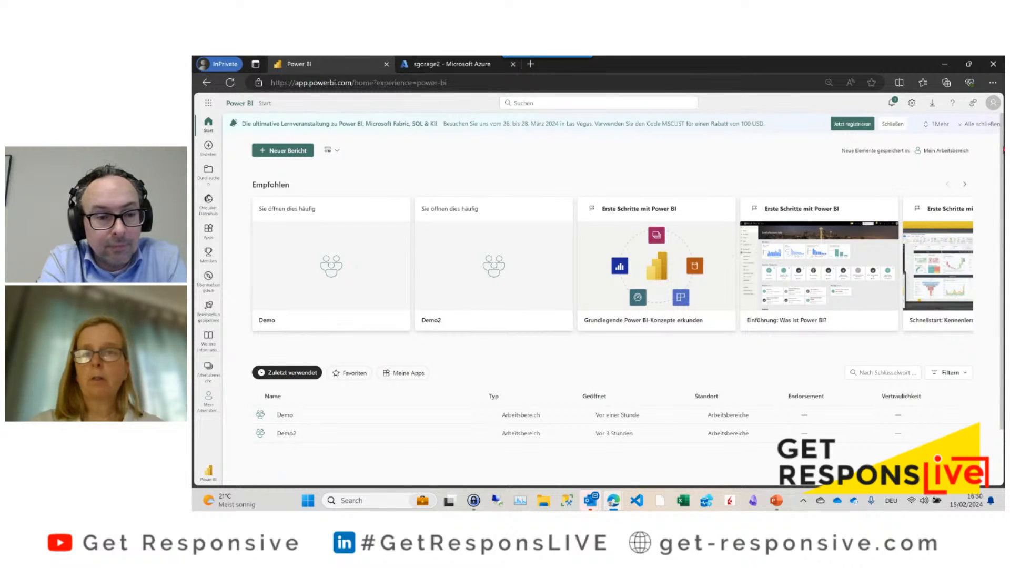
{"action": "left_click", "coordinate": [284, 433]}
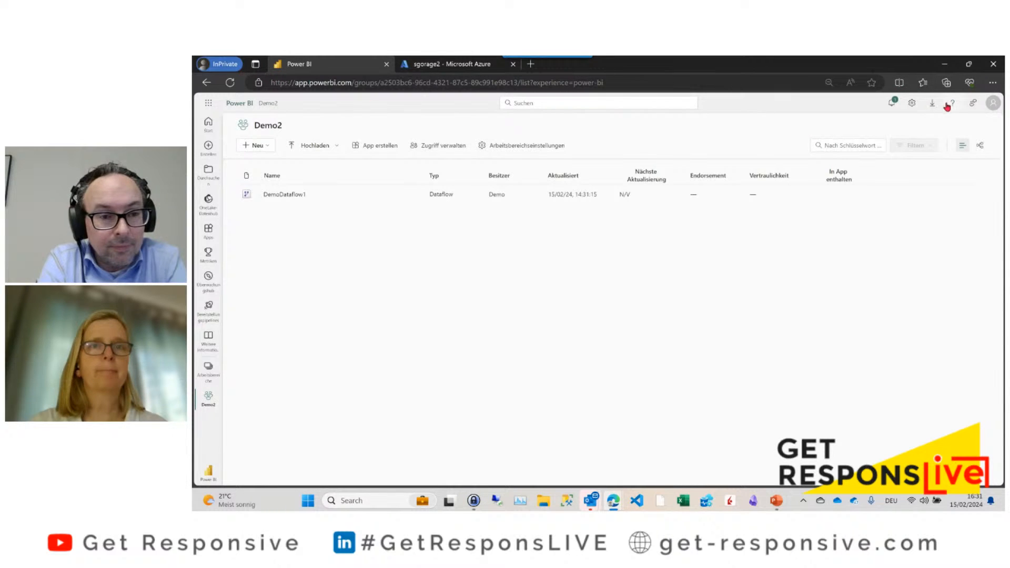
Step: Set the Power BI display language to English (United States) in the general settings
{"action": "left_click", "coordinate": [914, 105]}
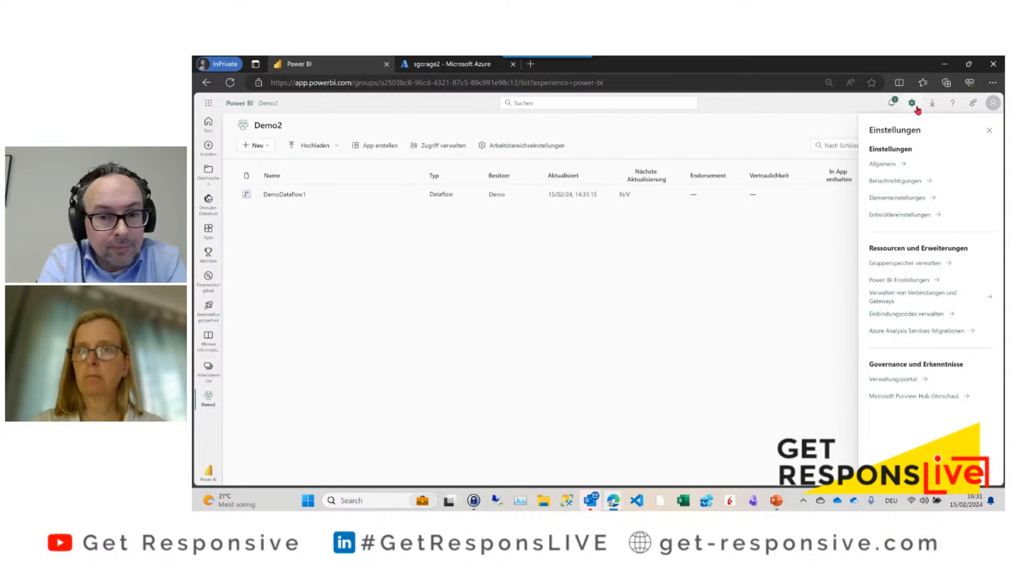
{"action": "left_click", "coordinate": [896, 166]}
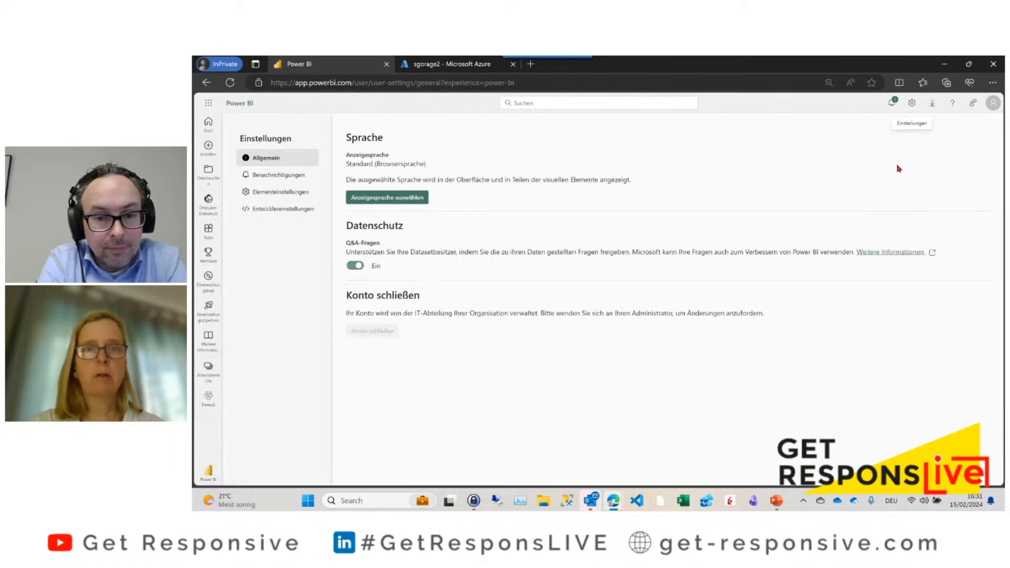
{"action": "left_click", "coordinate": [288, 196]}
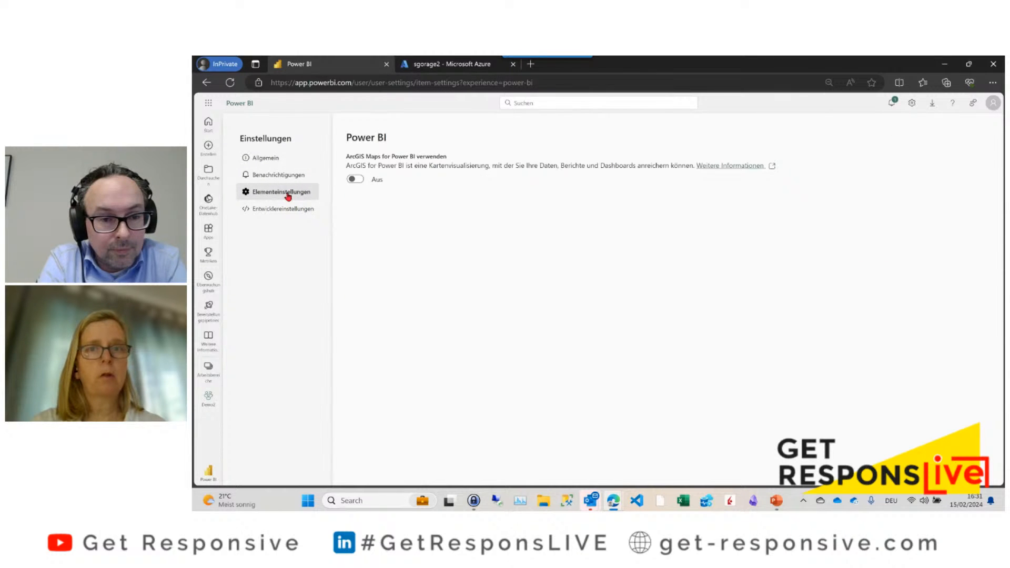
{"action": "left_click", "coordinate": [274, 164]}
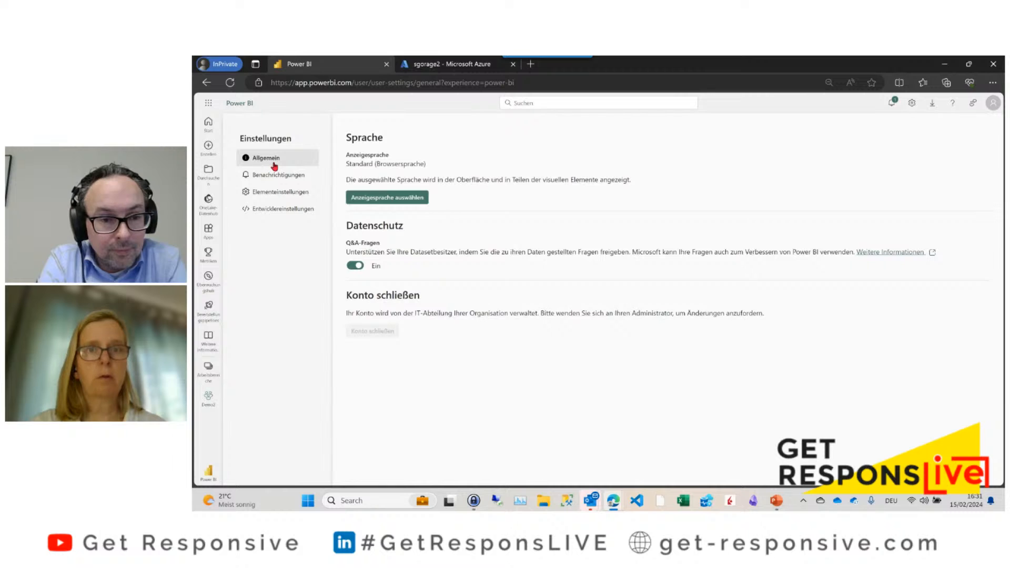
{"action": "left_click", "coordinate": [405, 202]}
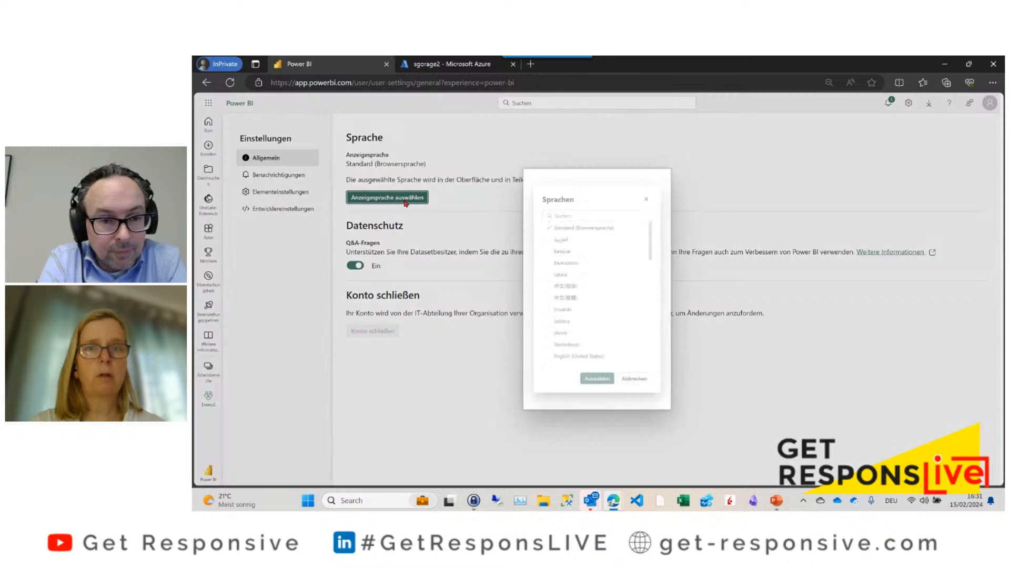
{"action": "left_click", "coordinate": [563, 204]}
{"action": "type", "text": "eng"}
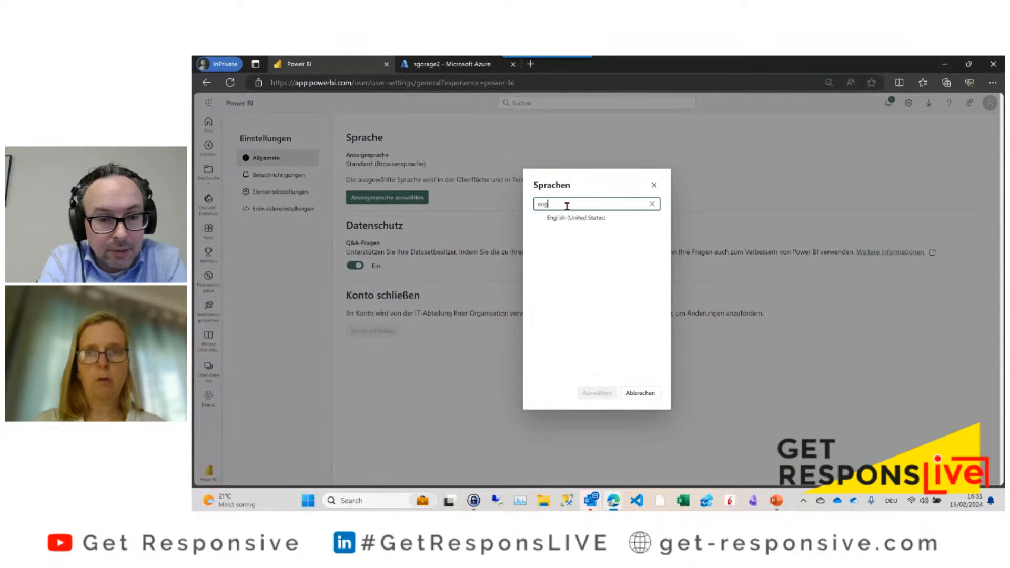
{"action": "left_click", "coordinate": [566, 218]}
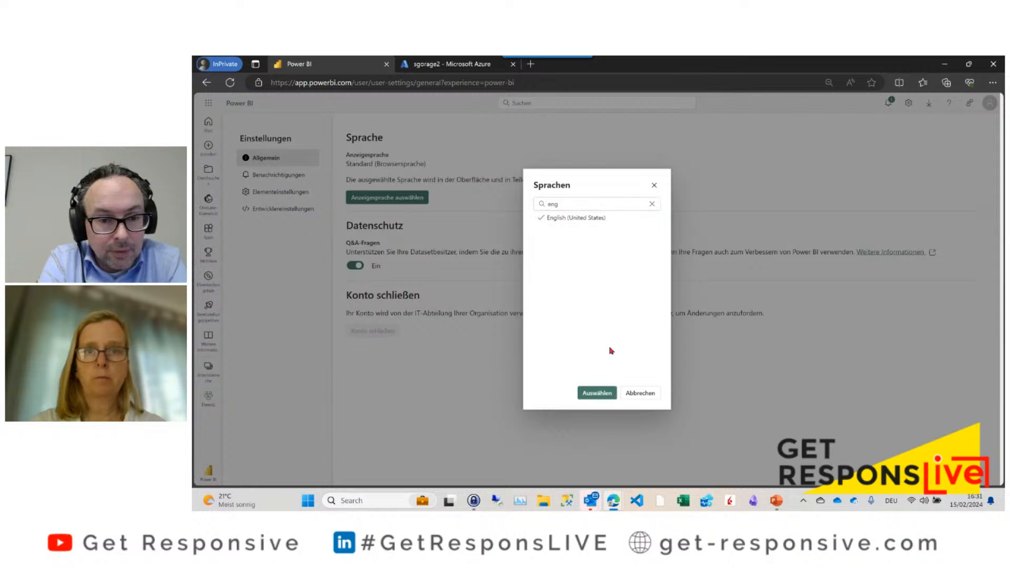
{"action": "left_click", "coordinate": [604, 397]}
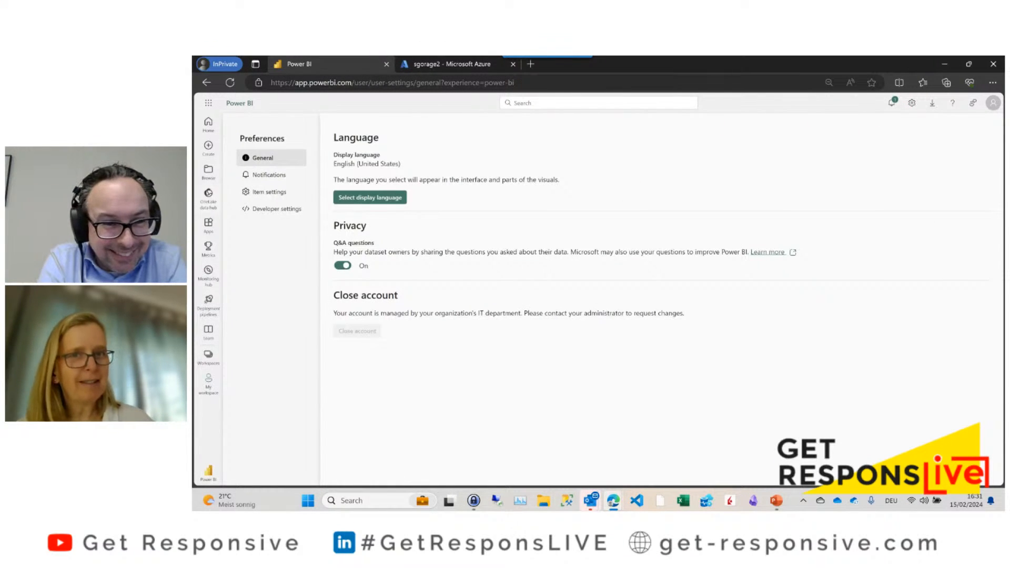
Step: Return to the Demo2 workspace and open the Azure connections section of its workspace settings
{"action": "left_click", "coordinate": [208, 357]}
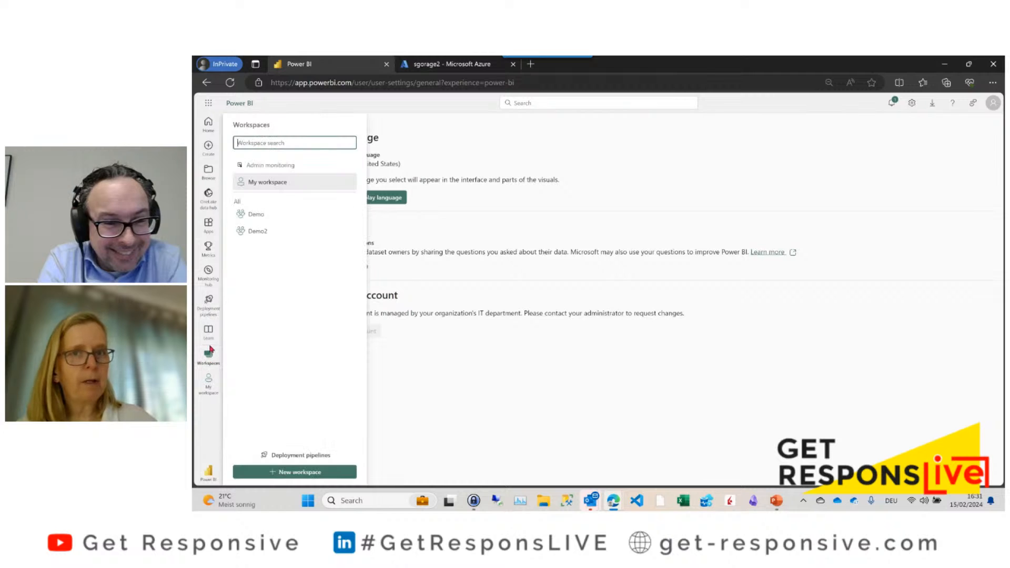
{"action": "left_click", "coordinate": [264, 239]}
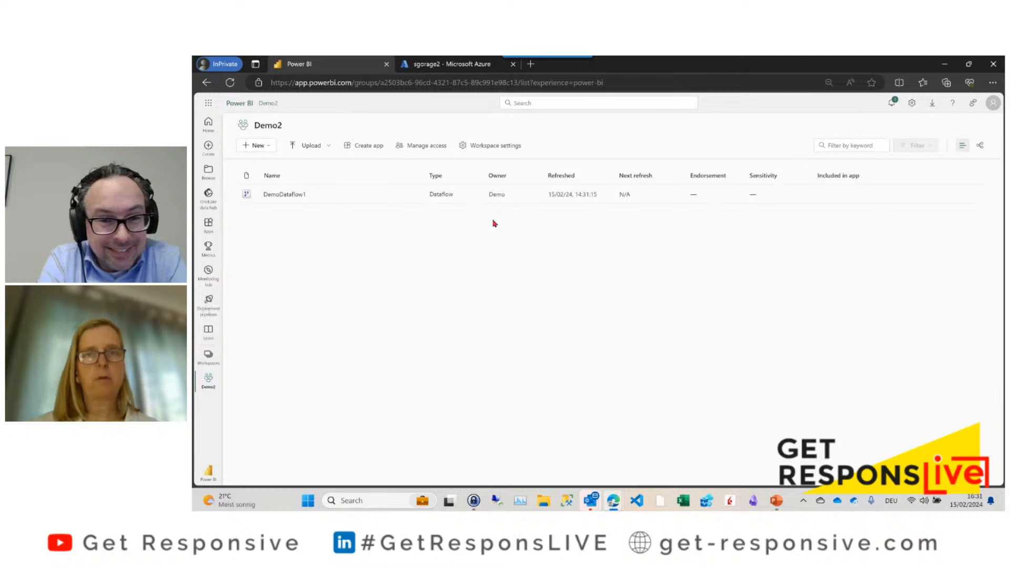
{"action": "left_click", "coordinate": [493, 148]}
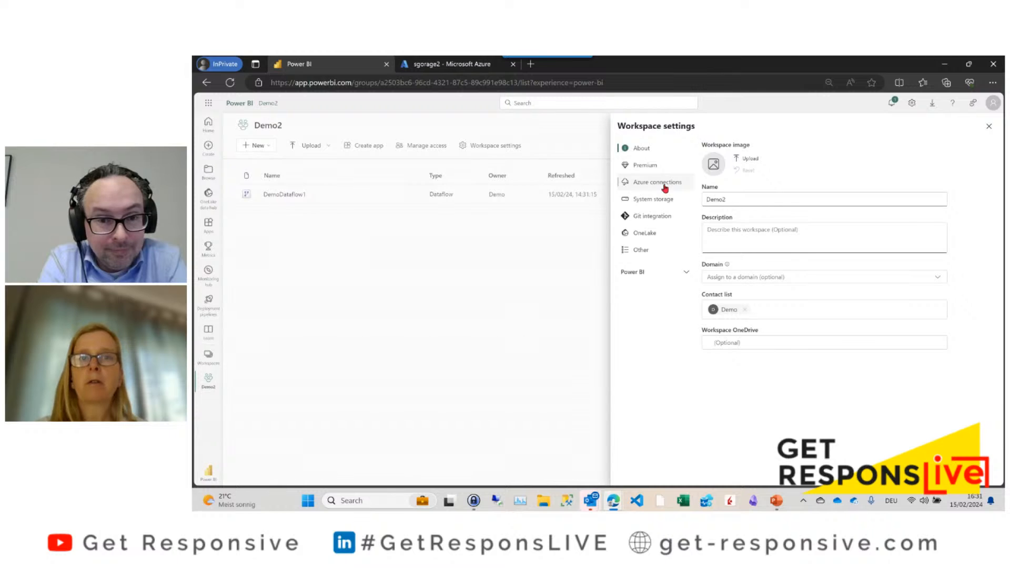
{"action": "left_click", "coordinate": [665, 187]}
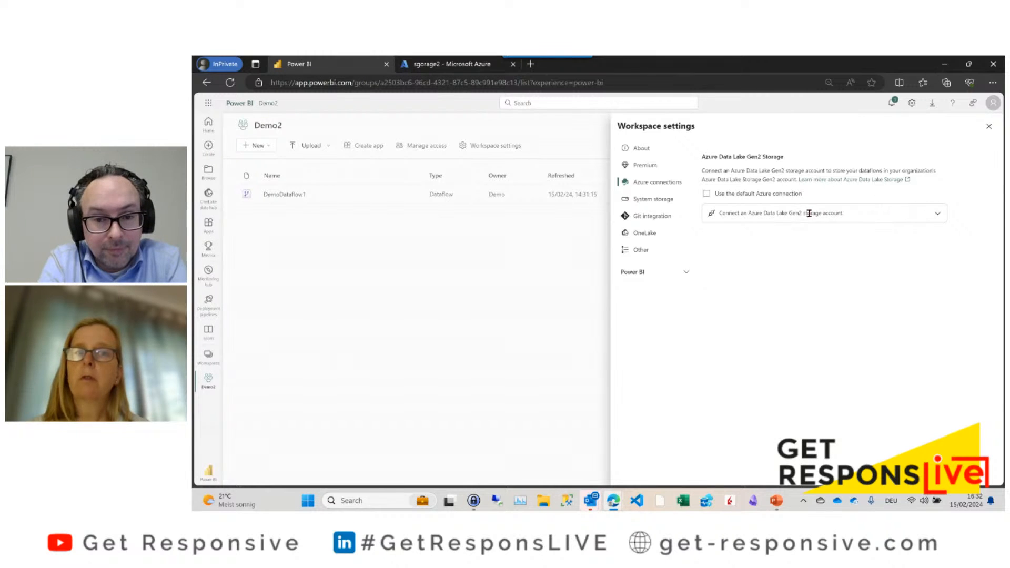
Step: Try to choose a subscription for connecting an Azure Data Lake Gen2 storage account, and close the workspace settings
{"action": "left_click", "coordinate": [935, 214]}
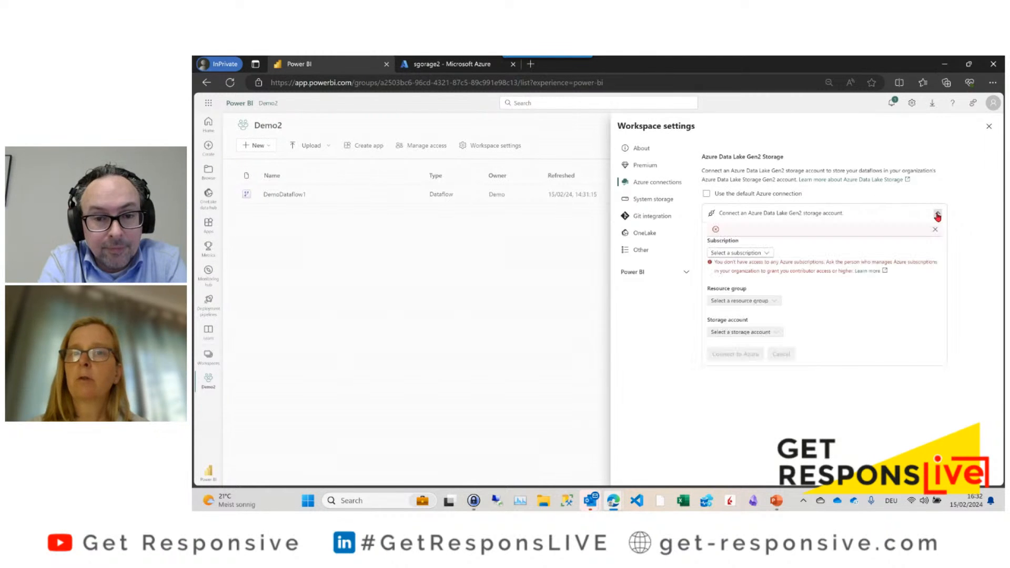
{"action": "left_click", "coordinate": [765, 255]}
{"action": "left_click", "coordinate": [764, 254]}
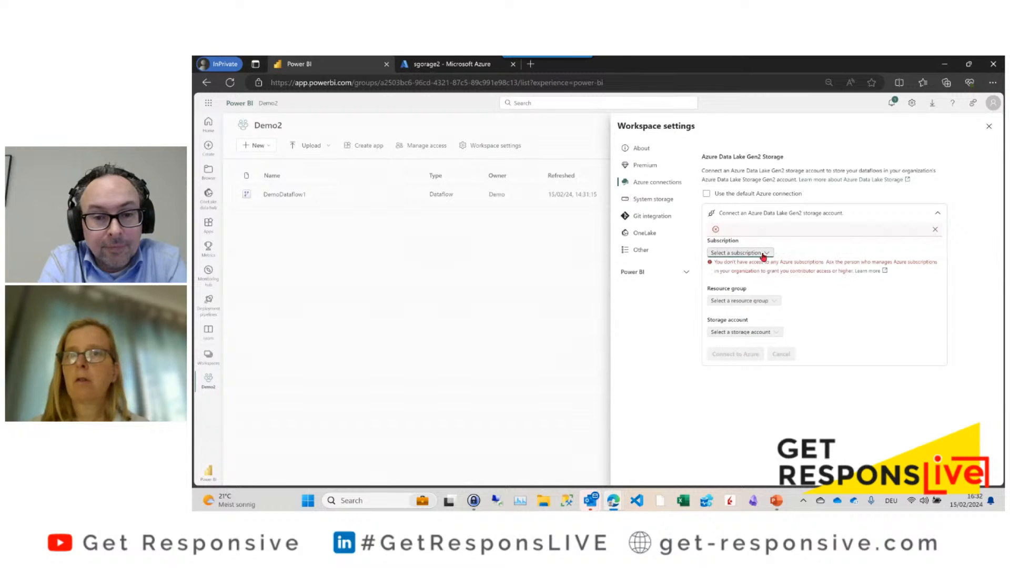
{"action": "left_click", "coordinate": [542, 265]}
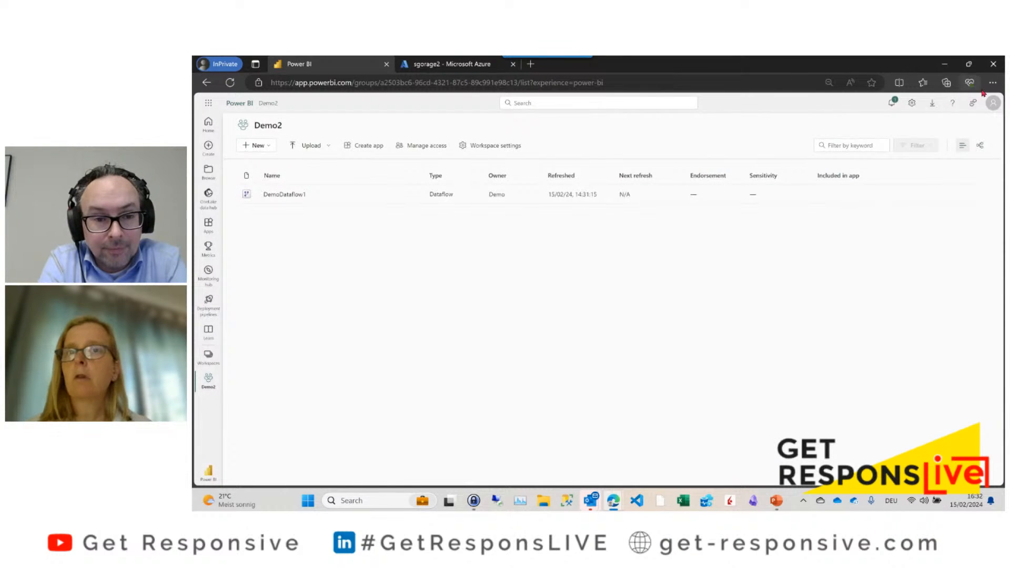
Step: Check which account is signed in to Power BI and compare it with the one in the Azure portal
{"action": "left_click", "coordinate": [990, 103]}
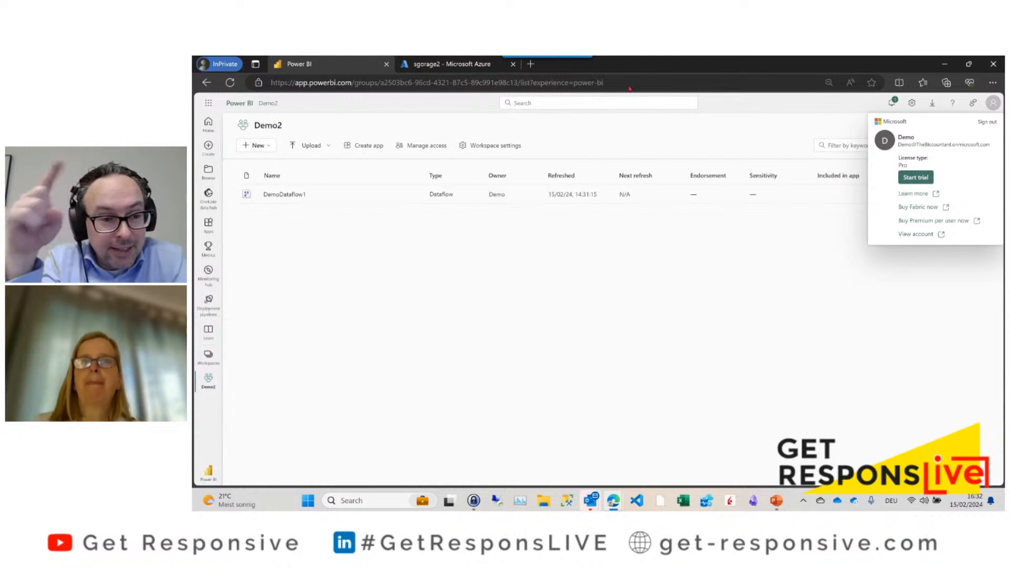
{"action": "left_click", "coordinate": [439, 63]}
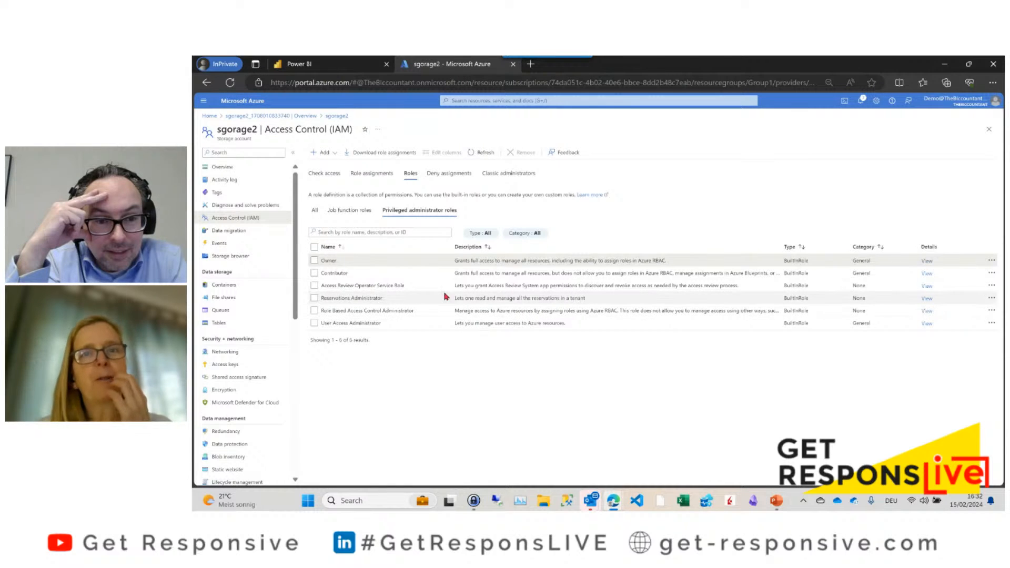
{"action": "left_click", "coordinate": [305, 64]}
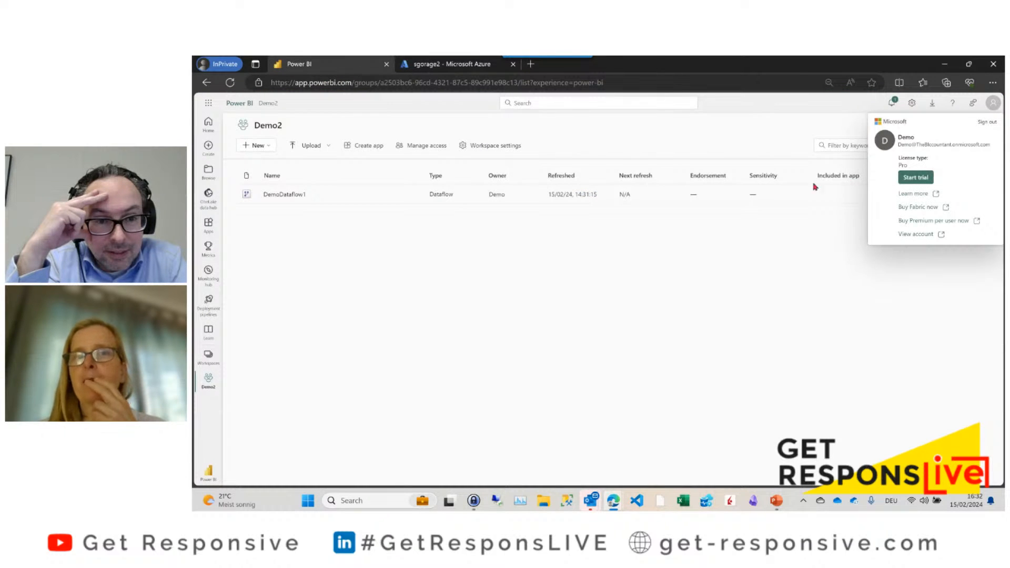
{"action": "left_click", "coordinate": [823, 224]}
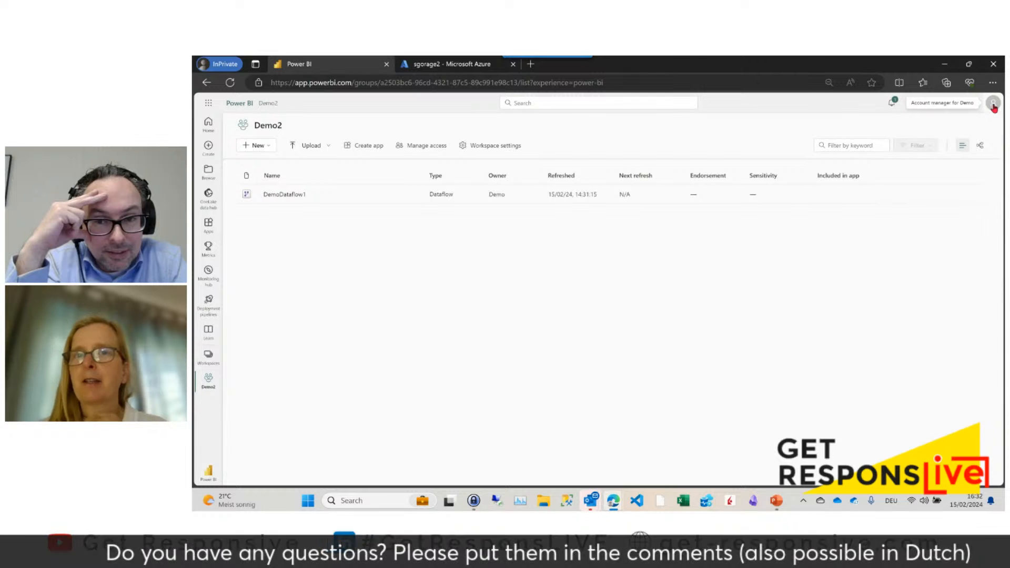
Step: Reopen Demo2's Azure connections and try again to select a subscription for the Data Lake Gen2 storage account
{"action": "left_click", "coordinate": [501, 149]}
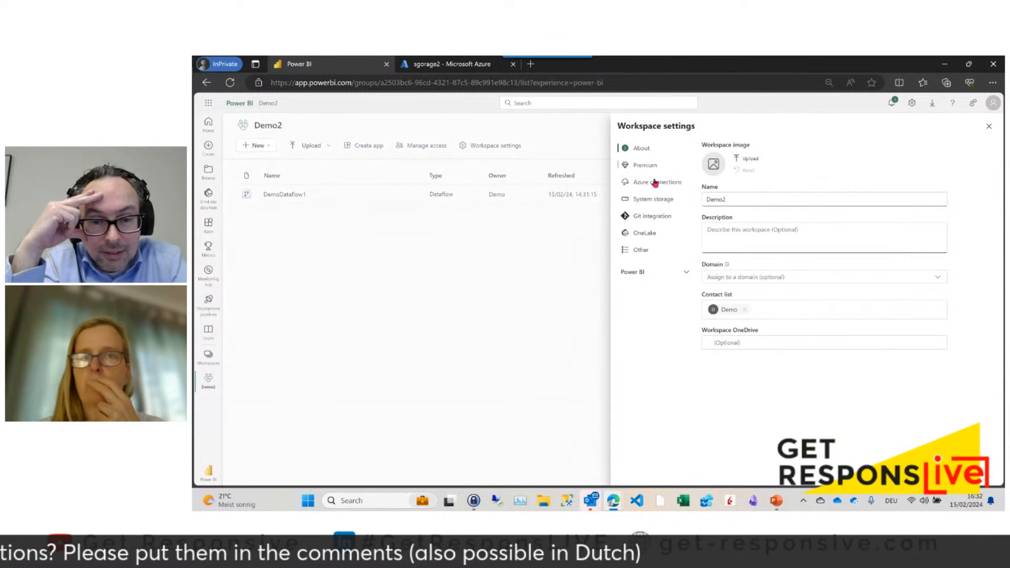
{"action": "left_click", "coordinate": [651, 182]}
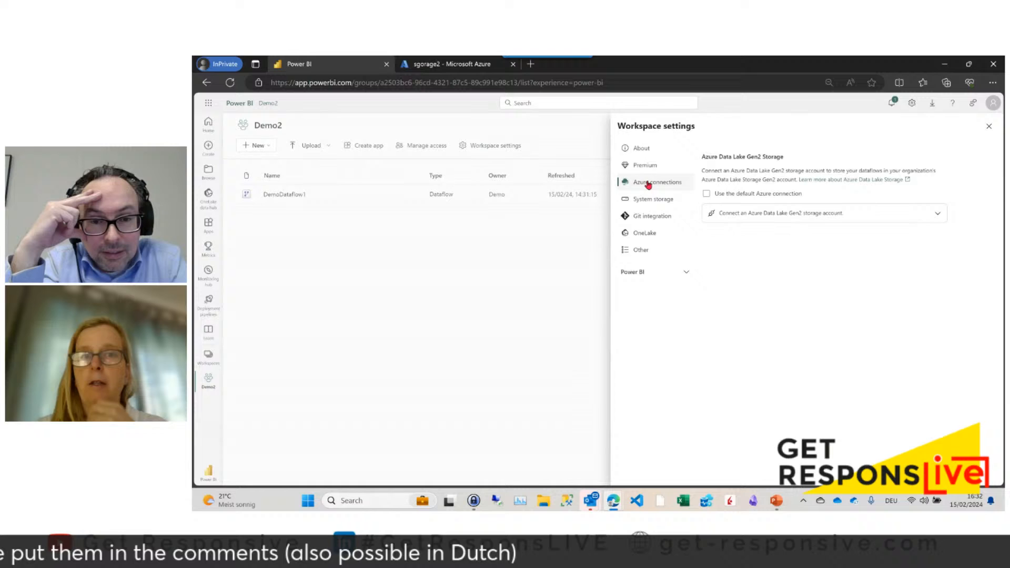
{"action": "left_click", "coordinate": [764, 211]}
{"action": "left_click", "coordinate": [761, 240]}
{"action": "left_click", "coordinate": [761, 240]}
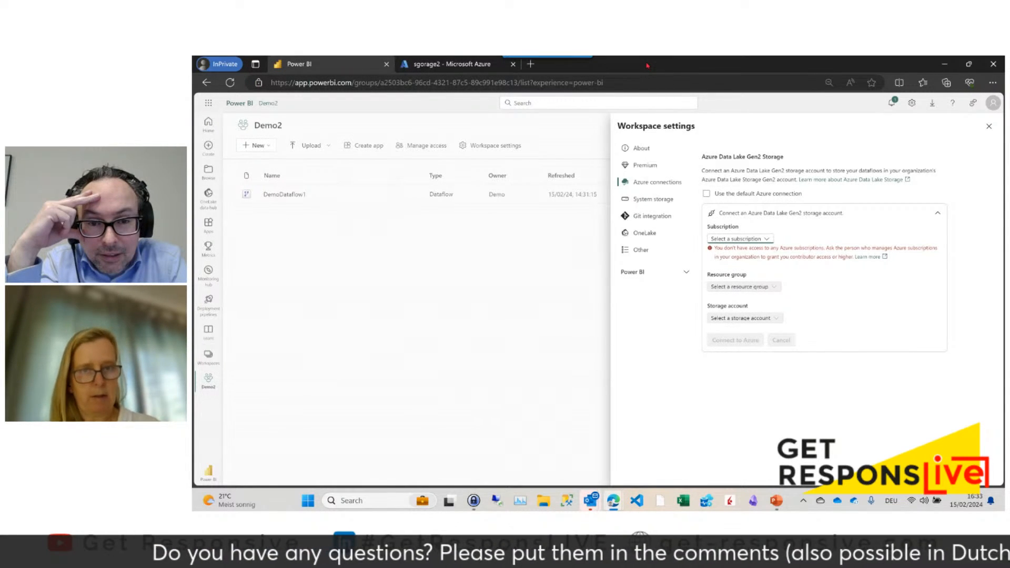
{"action": "key", "text": "super+shift+Left"}
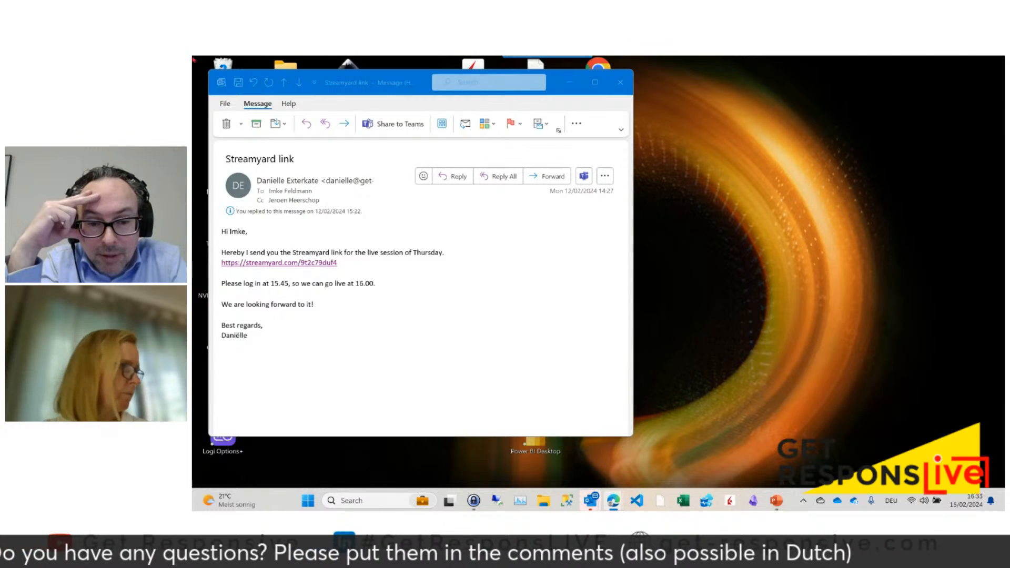
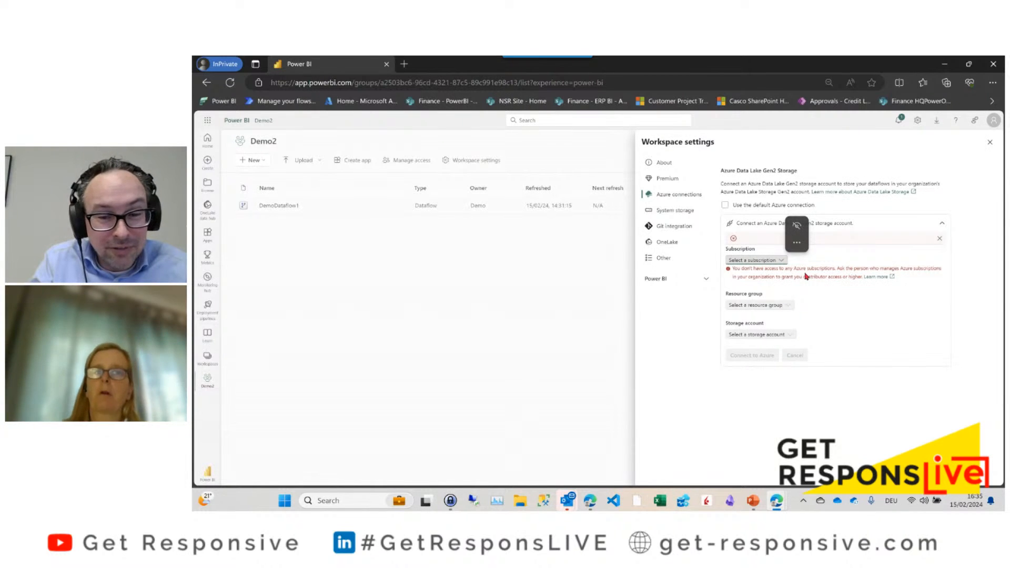
Step: Open the Demo workspace and check which Azure Data Lake Gen2 storage account its workspace settings show as connected
{"action": "left_click", "coordinate": [483, 278]}
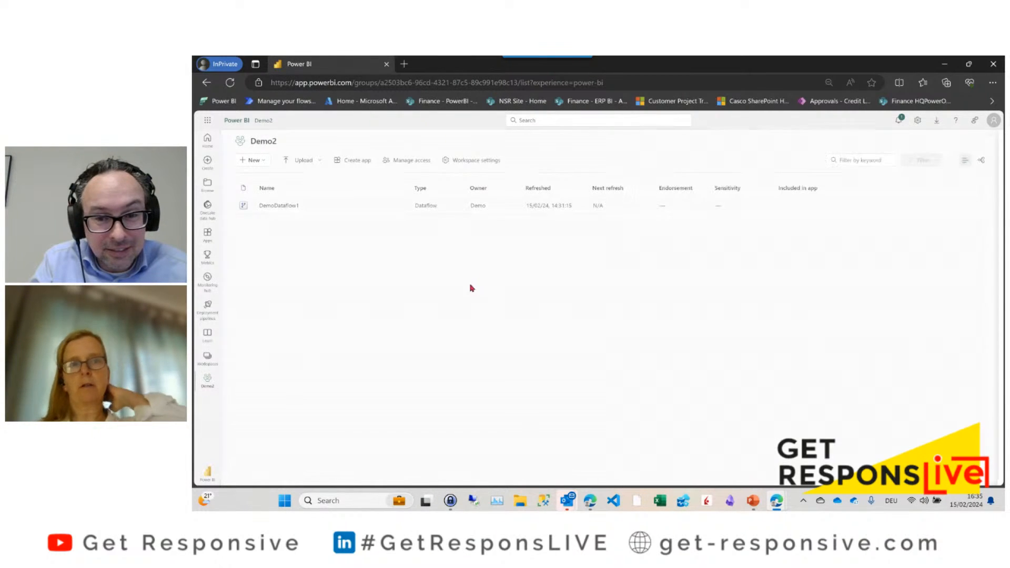
{"action": "left_click", "coordinate": [207, 358]}
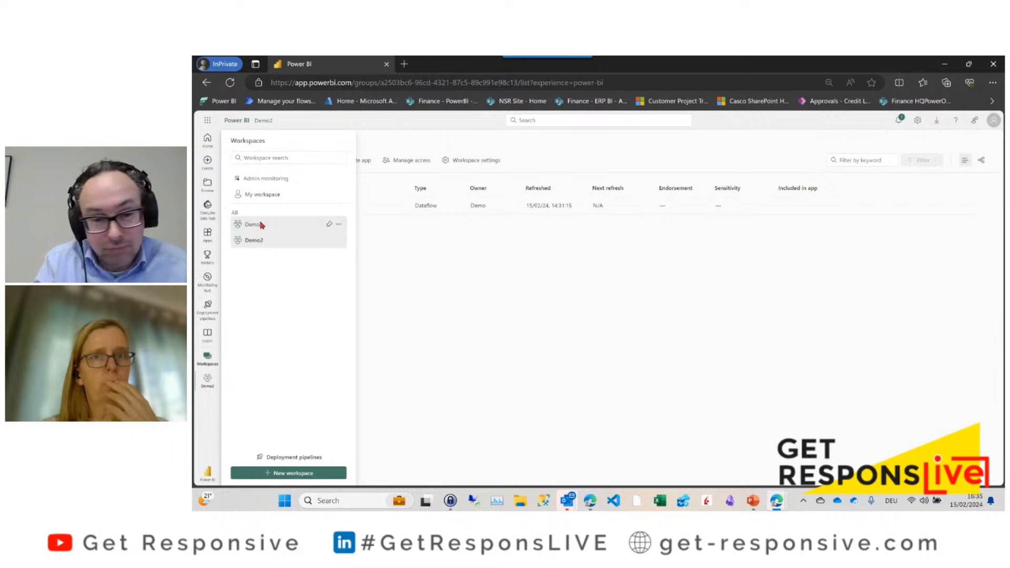
{"action": "left_click", "coordinate": [259, 224]}
{"action": "left_click", "coordinate": [476, 167]}
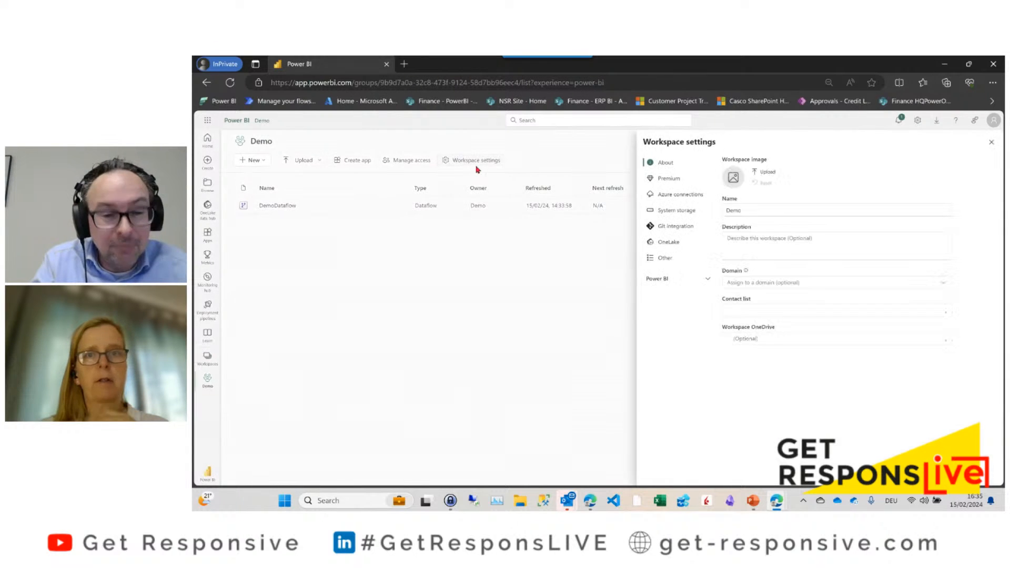
{"action": "left_click", "coordinate": [678, 197]}
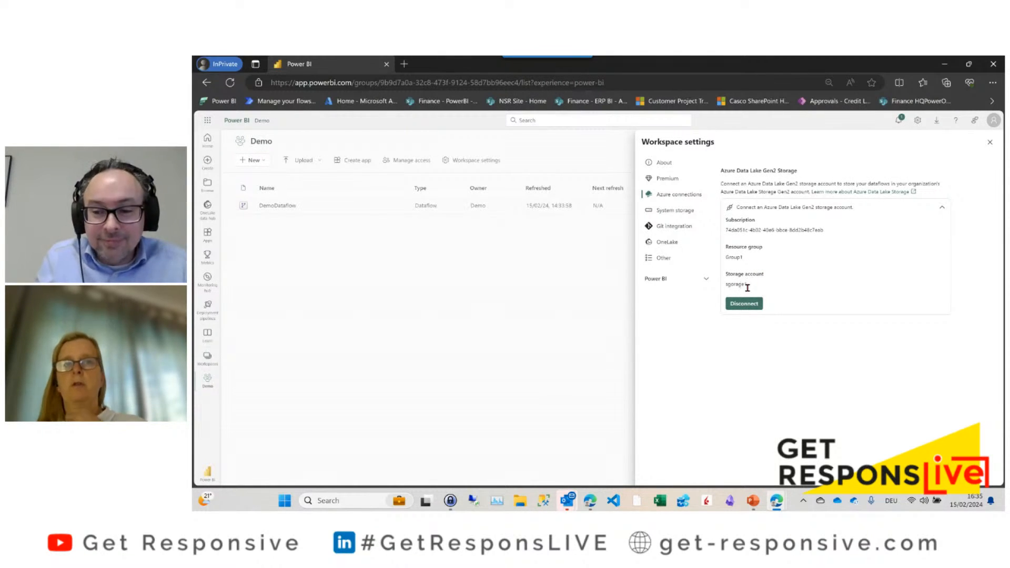
{"action": "left_click", "coordinate": [518, 331]}
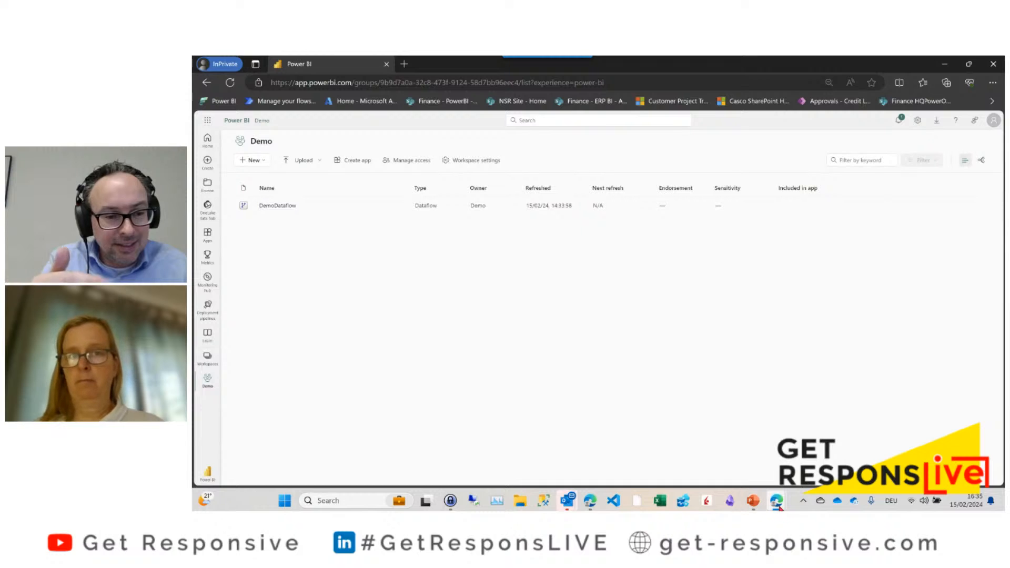
Step: Refresh DemoDataflow in the Demo workspace and open its scheduled refresh settings
{"action": "mouse_move", "coordinate": [589, 500]}
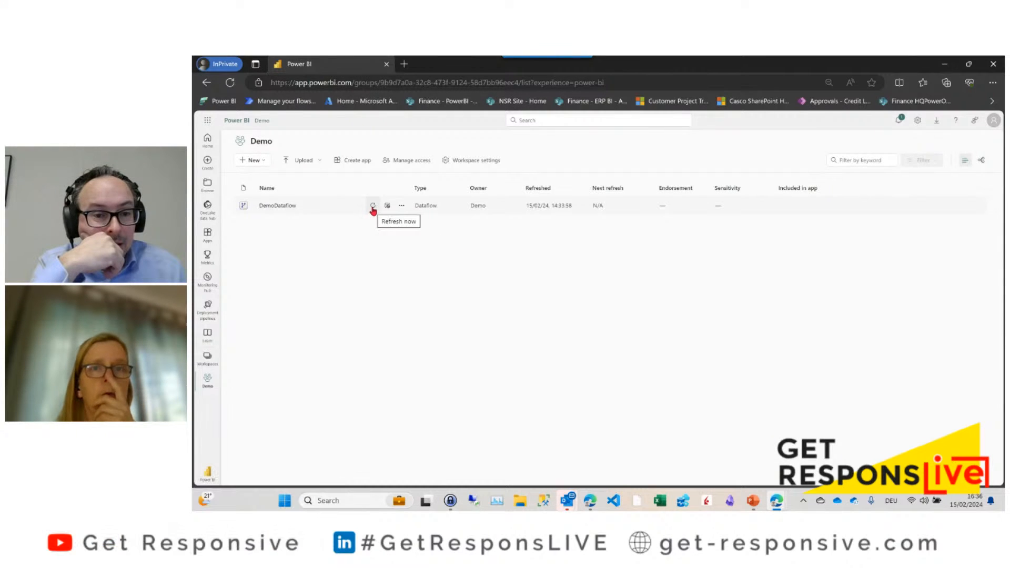
{"action": "left_click", "coordinate": [373, 206]}
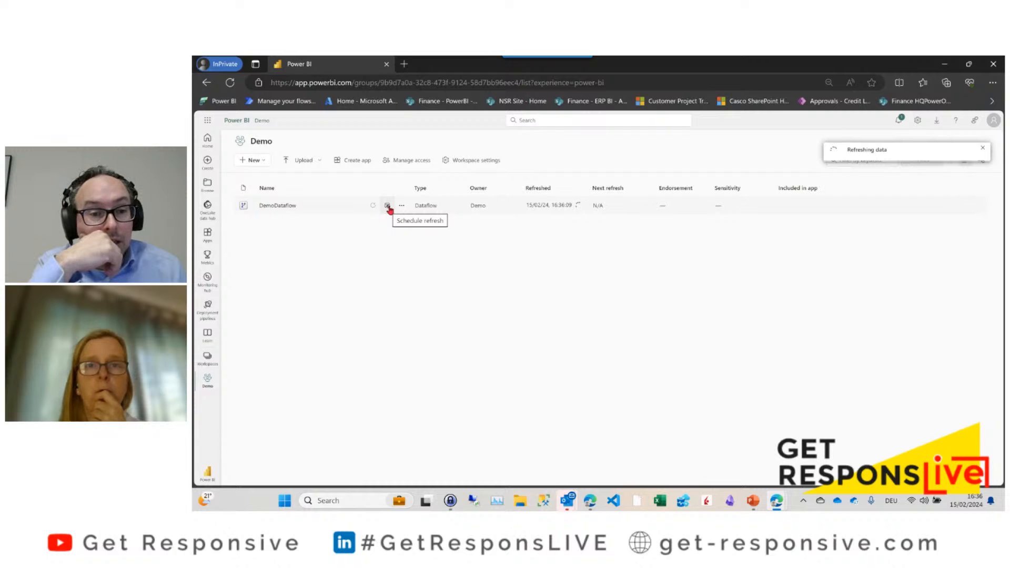
{"action": "left_click", "coordinate": [387, 206]}
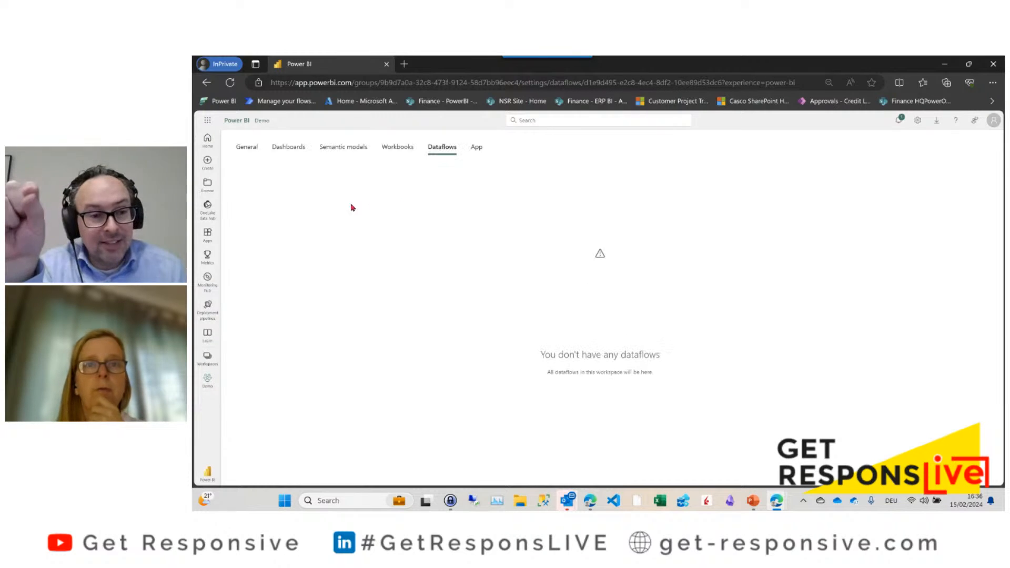
{"action": "left_click", "coordinate": [382, 240]}
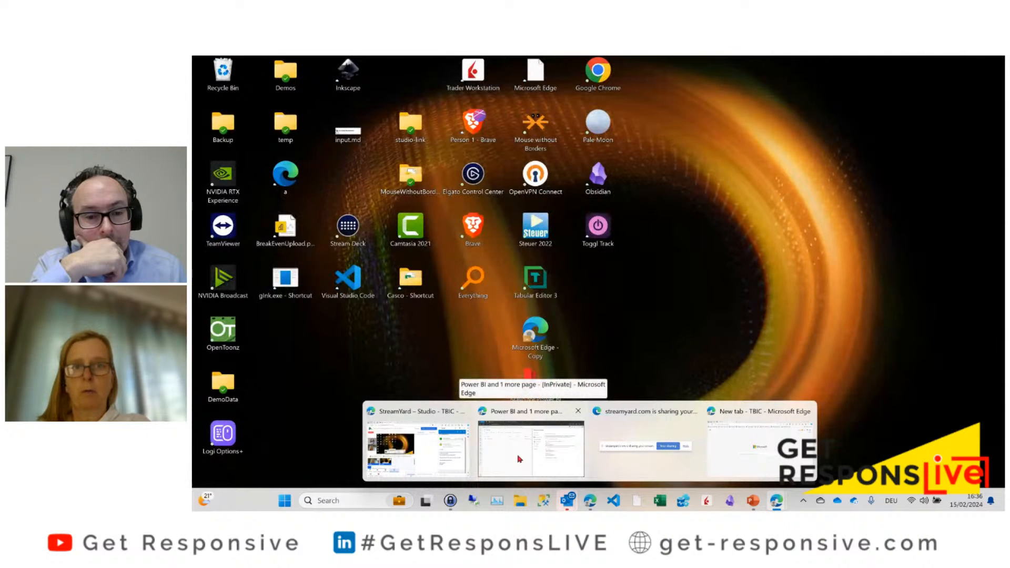
Step: Check DemoDataflow's refresh history in Power BI and close it
{"action": "left_click", "coordinate": [518, 459]}
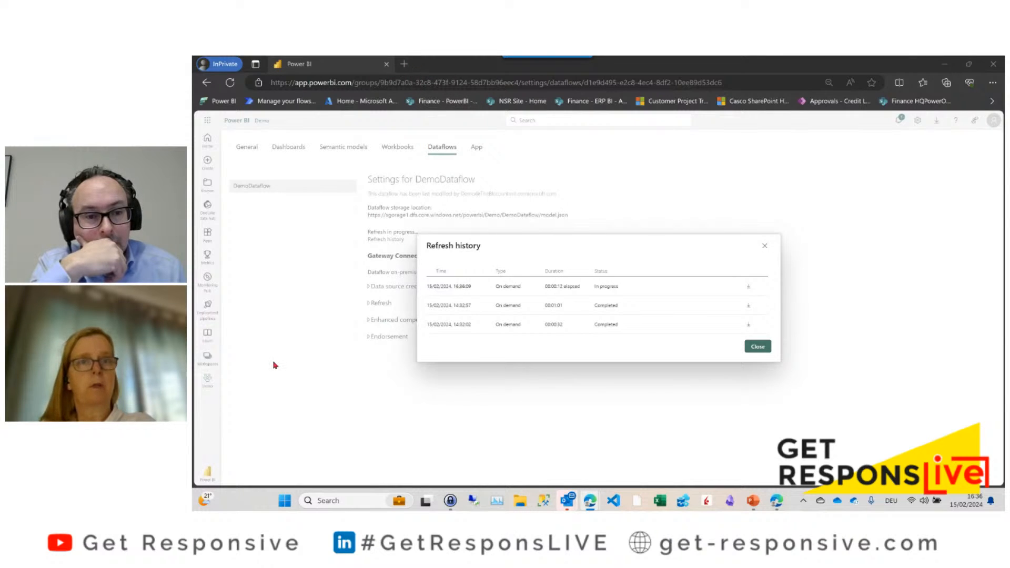
{"action": "left_click", "coordinate": [249, 362]}
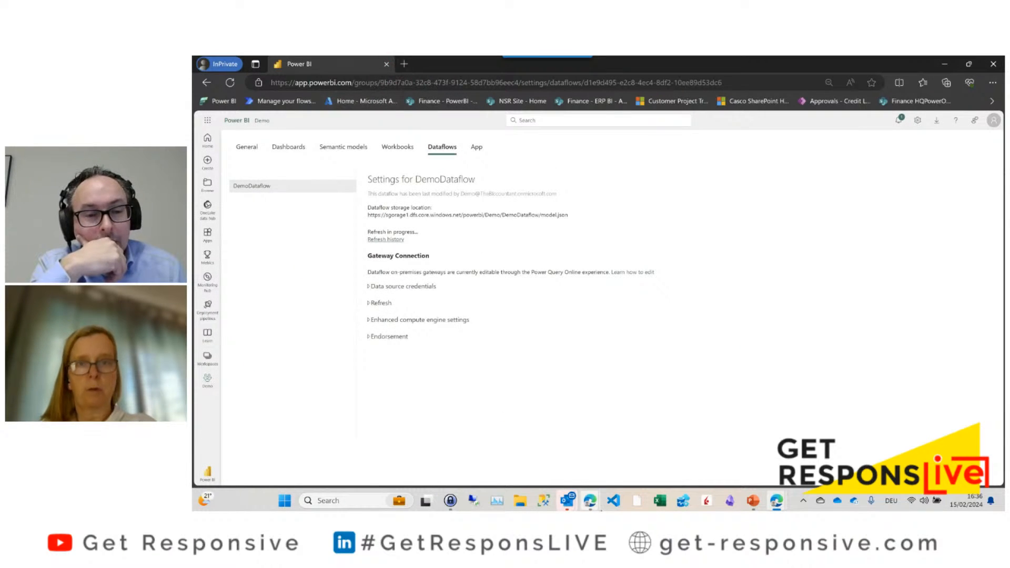
Step: Switch to the Azure portal and open the storage account sgorage1 from the list of storage accounts
{"action": "mouse_move", "coordinate": [590, 500]}
{"action": "left_click", "coordinate": [552, 455]}
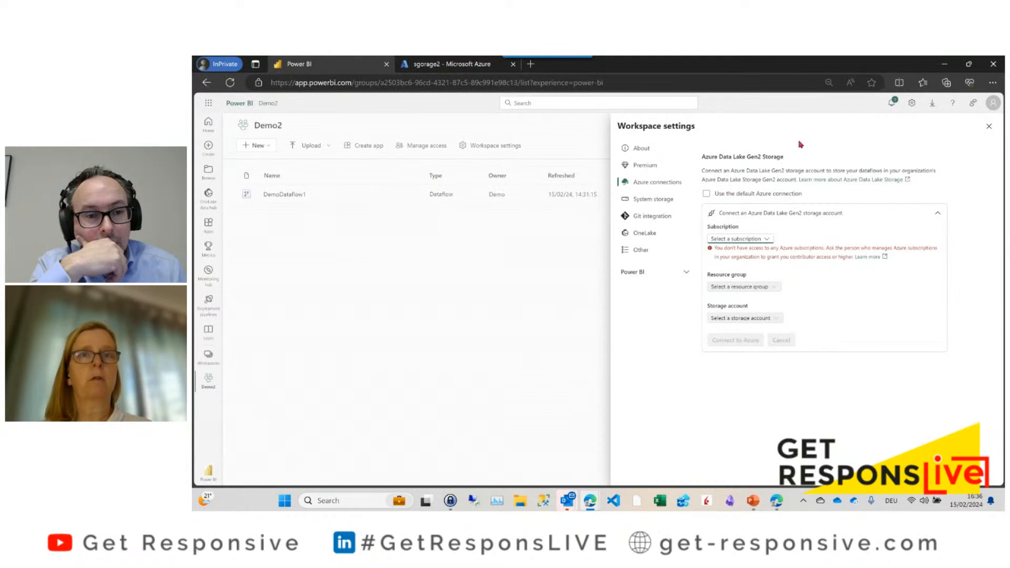
{"action": "left_click", "coordinate": [434, 63]}
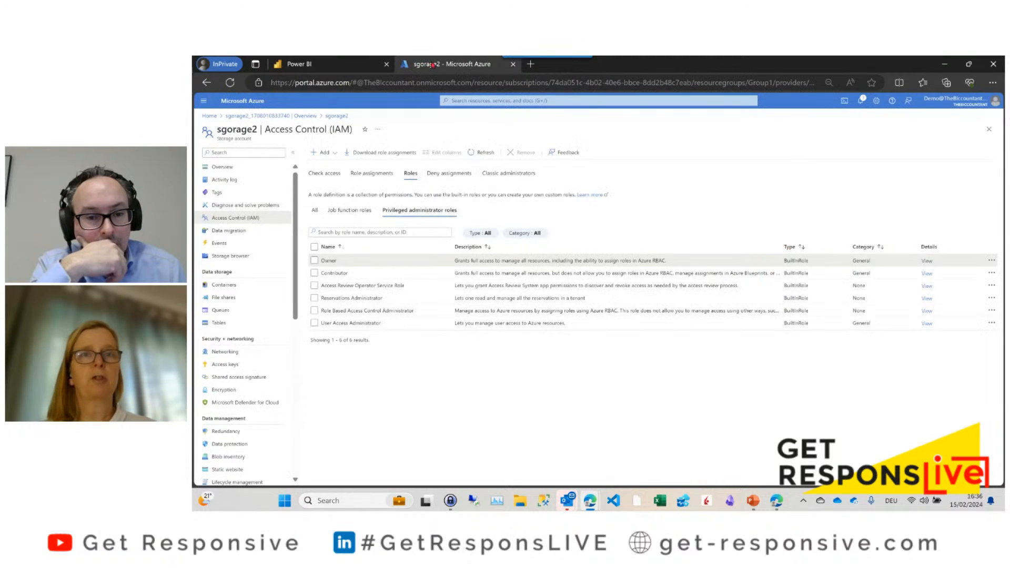
{"action": "left_click", "coordinate": [209, 116]}
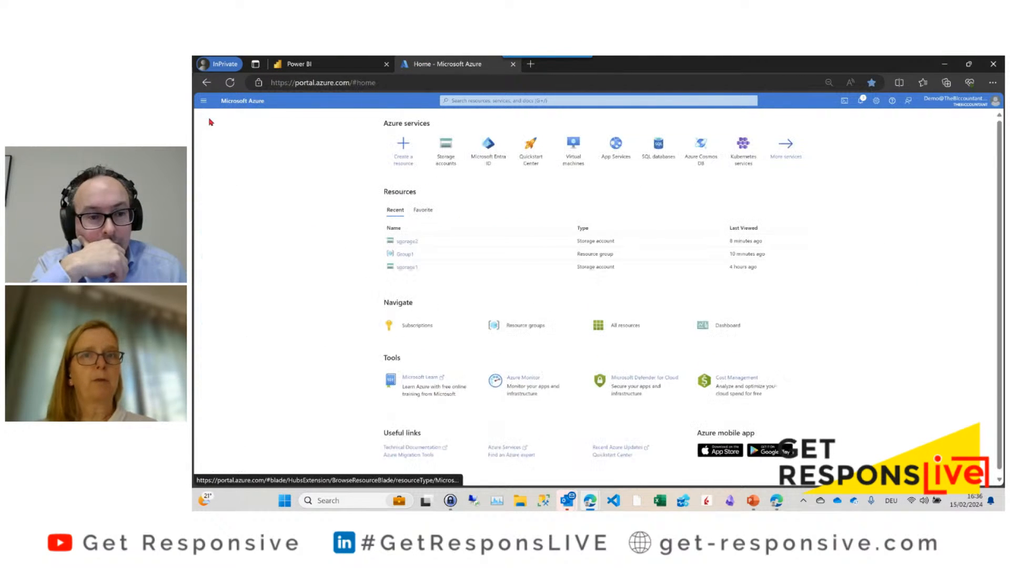
{"action": "left_click", "coordinate": [445, 150]}
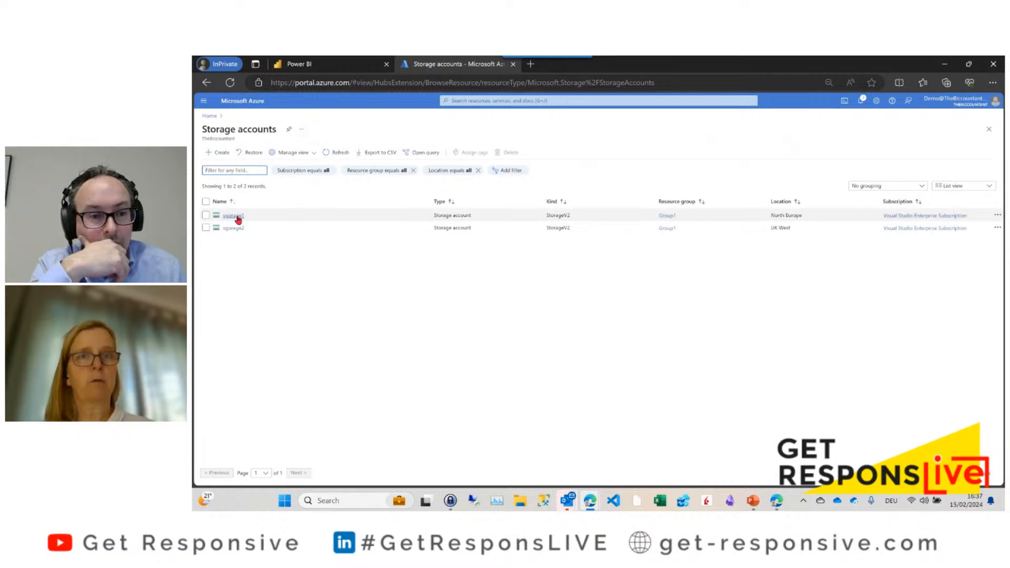
{"action": "left_click", "coordinate": [229, 216]}
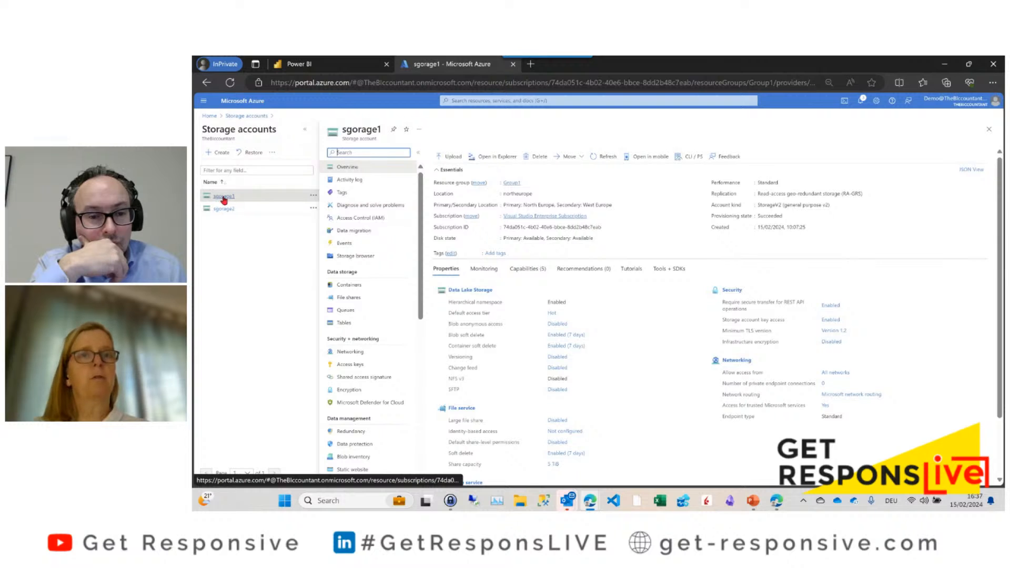
Step: Browse sgorage1's blob containers in the Storage browser down to the powerbi/Demo/DemoDataflow folder
{"action": "left_click", "coordinate": [363, 258]}
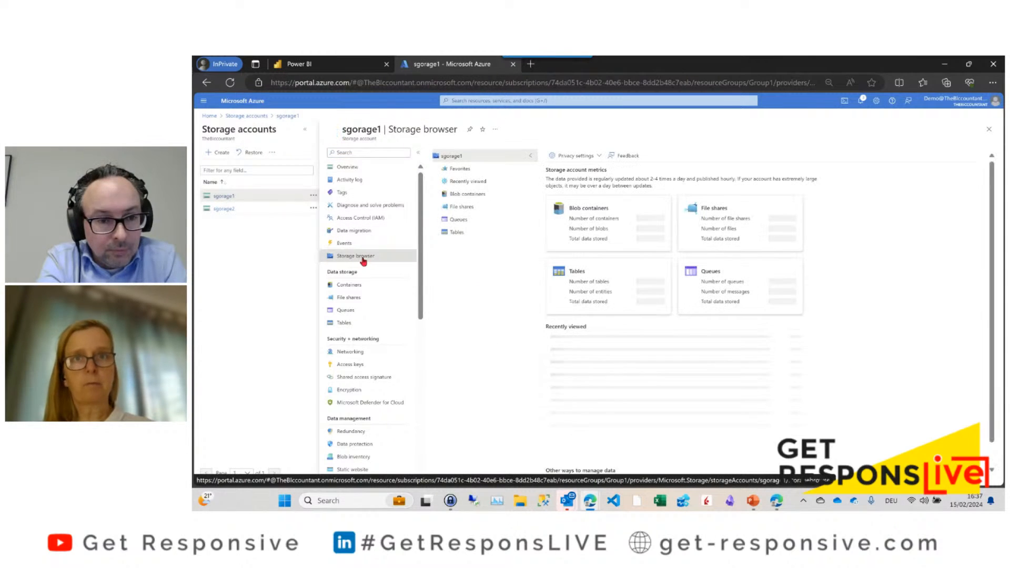
{"action": "left_click", "coordinate": [474, 194]}
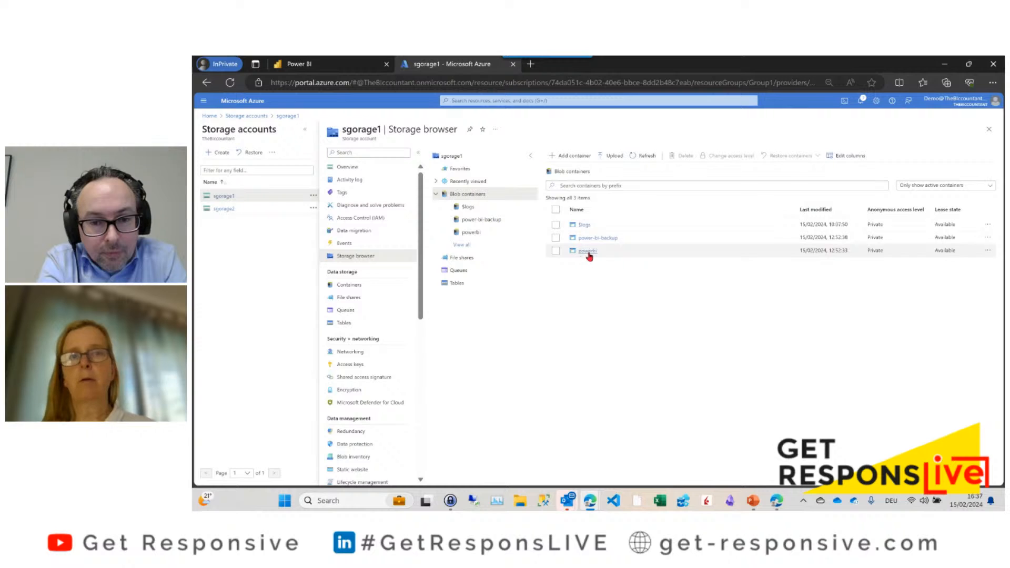
{"action": "left_click", "coordinate": [587, 252]}
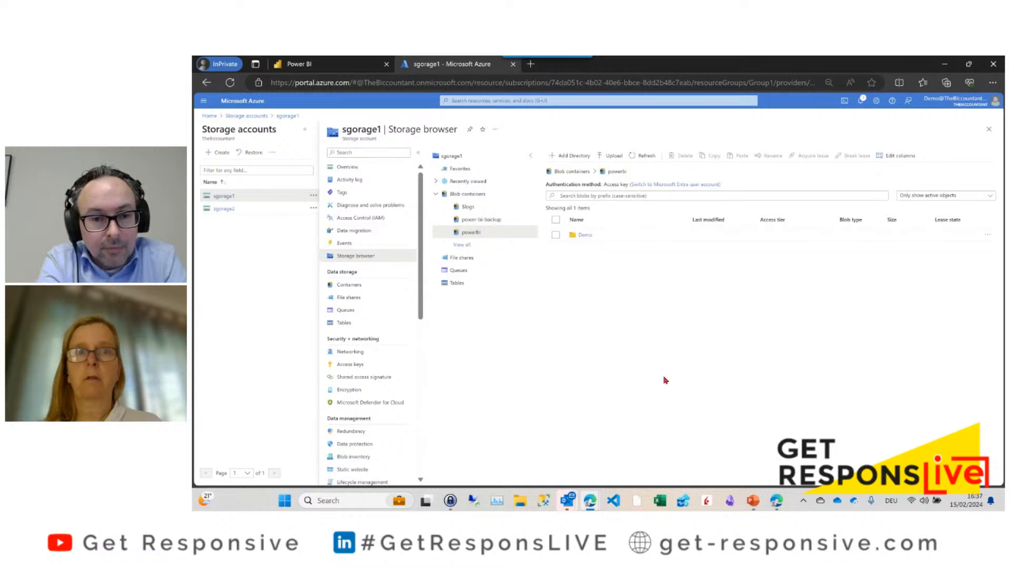
{"action": "left_click", "coordinate": [585, 236]}
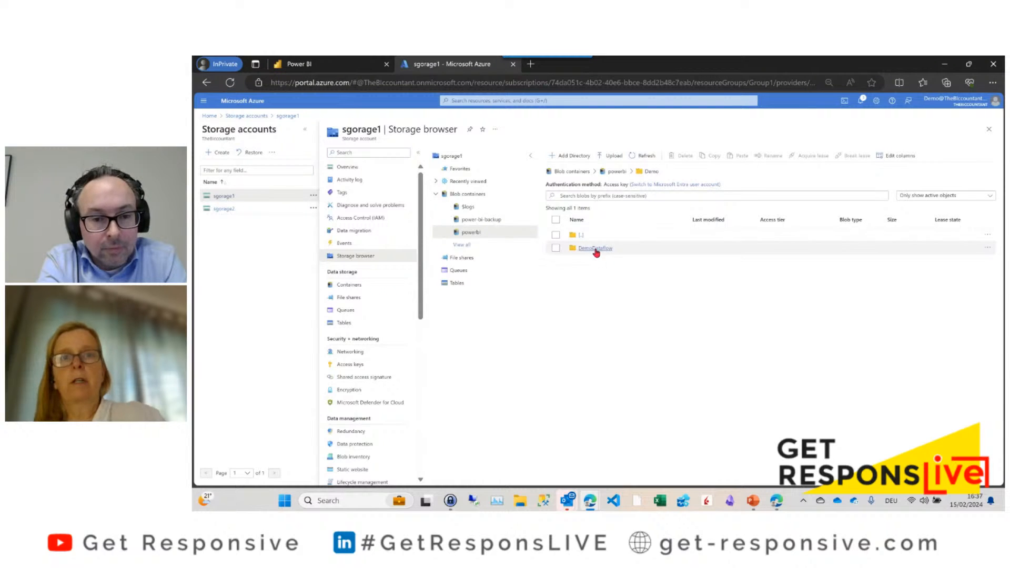
{"action": "left_click", "coordinate": [595, 249]}
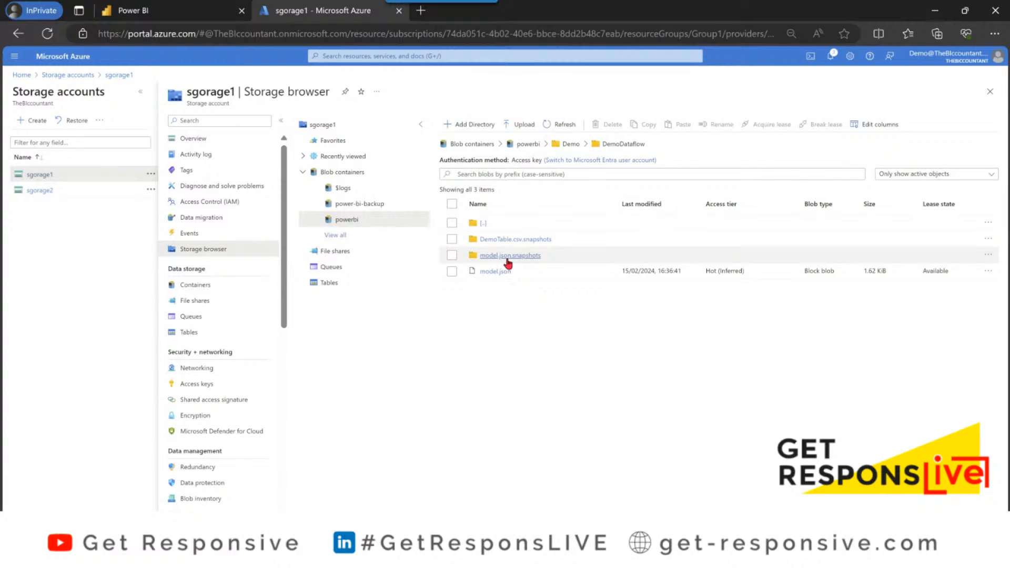
Step: Examine the snapshot files in DemoDataflow's model.json.snapshots and DemoTable.csv.snapshots folders
{"action": "left_click", "coordinate": [518, 257]}
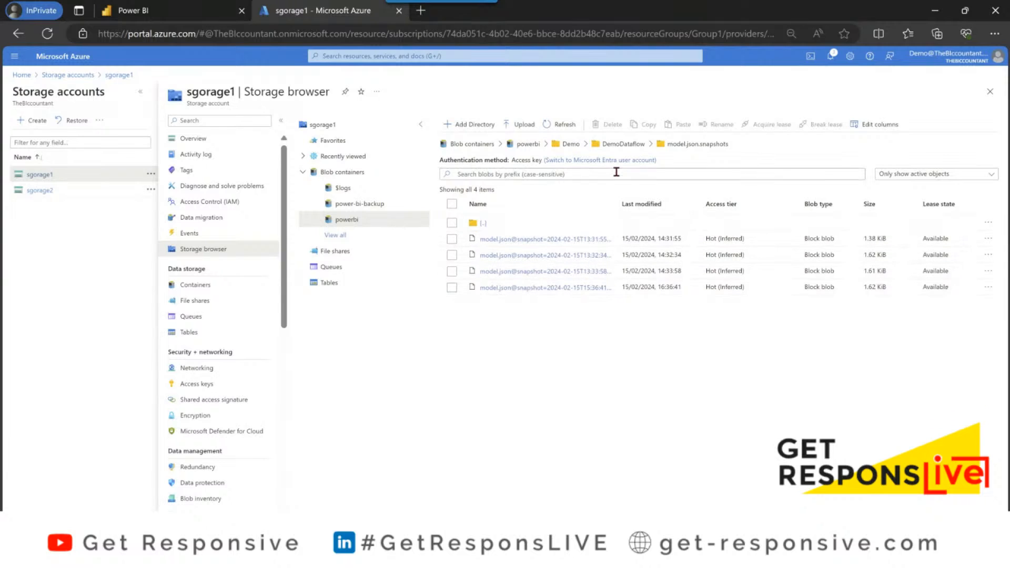
{"action": "left_click", "coordinate": [625, 145]}
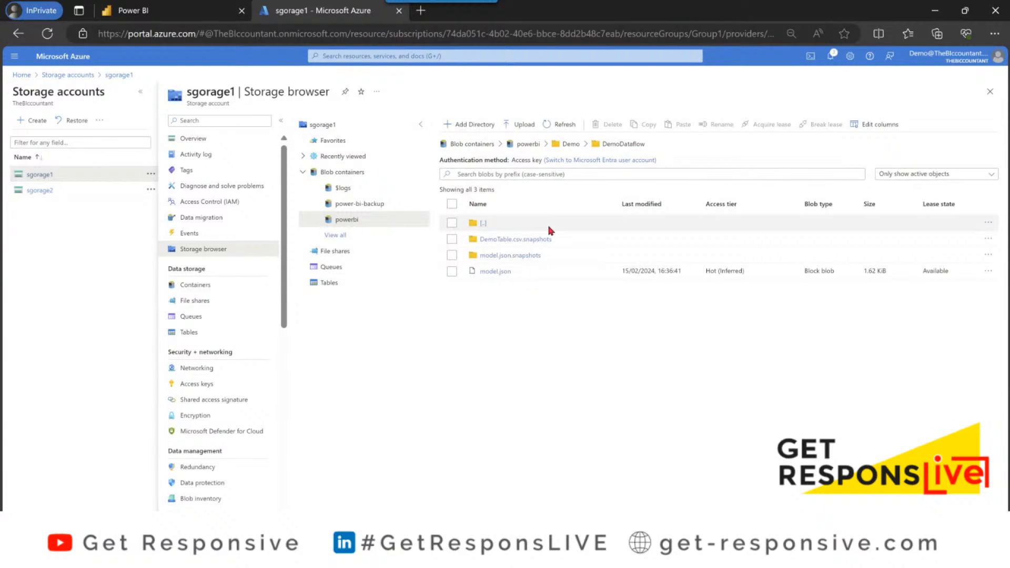
{"action": "left_click", "coordinate": [518, 239]}
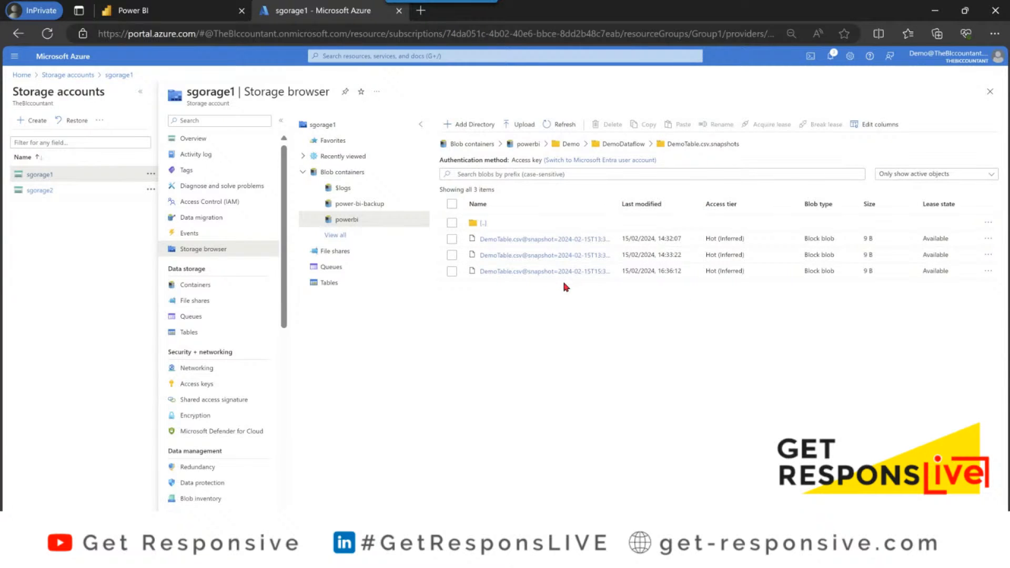
{"action": "left_click", "coordinate": [631, 144]}
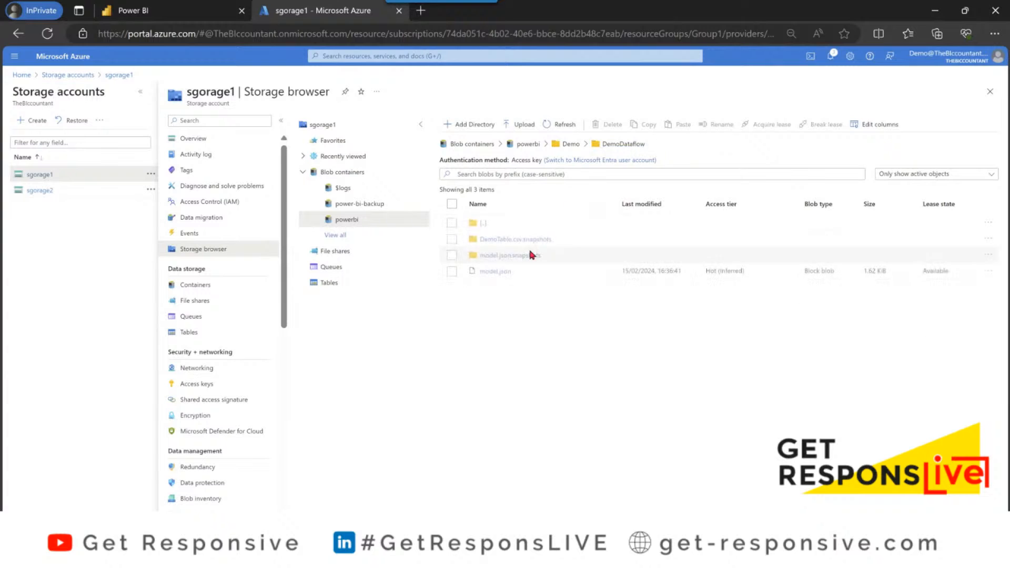
{"action": "left_click", "coordinate": [514, 256]}
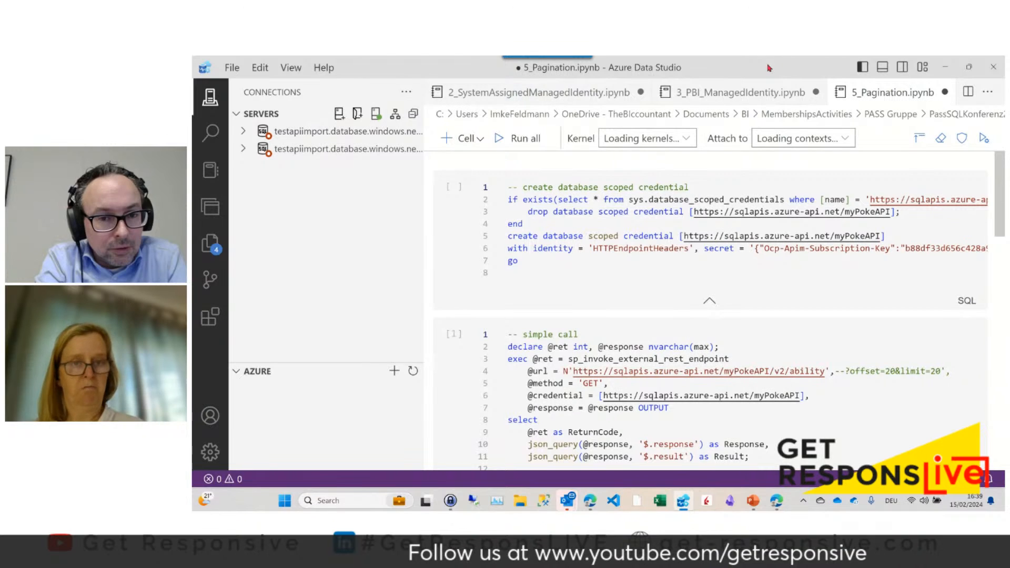
{"action": "key", "text": "alt+Tab"}
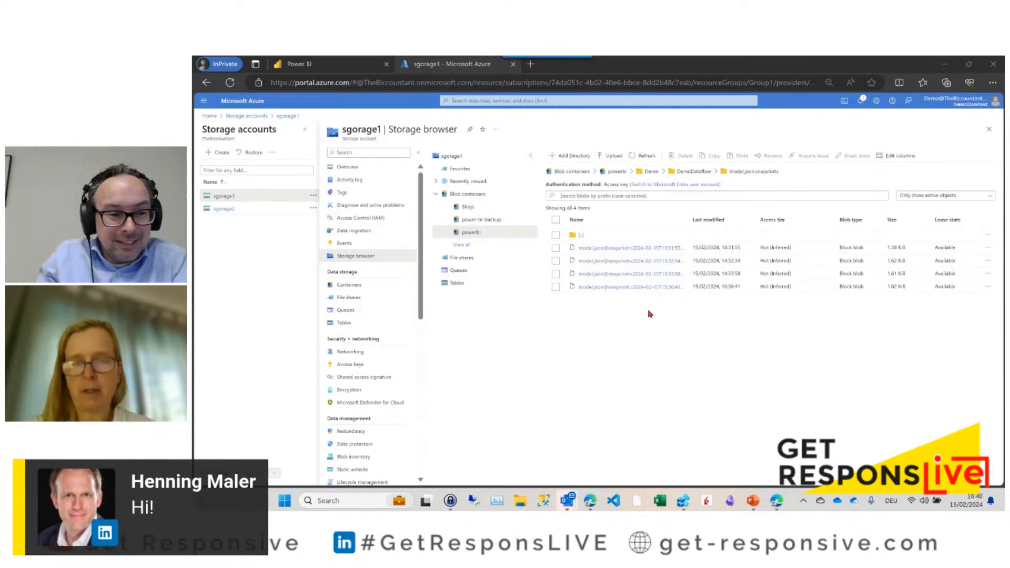
Step: Switch to Power BI Desktop and start an Azure Data Lake Storage Gen2 connection with CDM Folder View (Beta) as the data view
{"action": "left_click", "coordinate": [640, 504]}
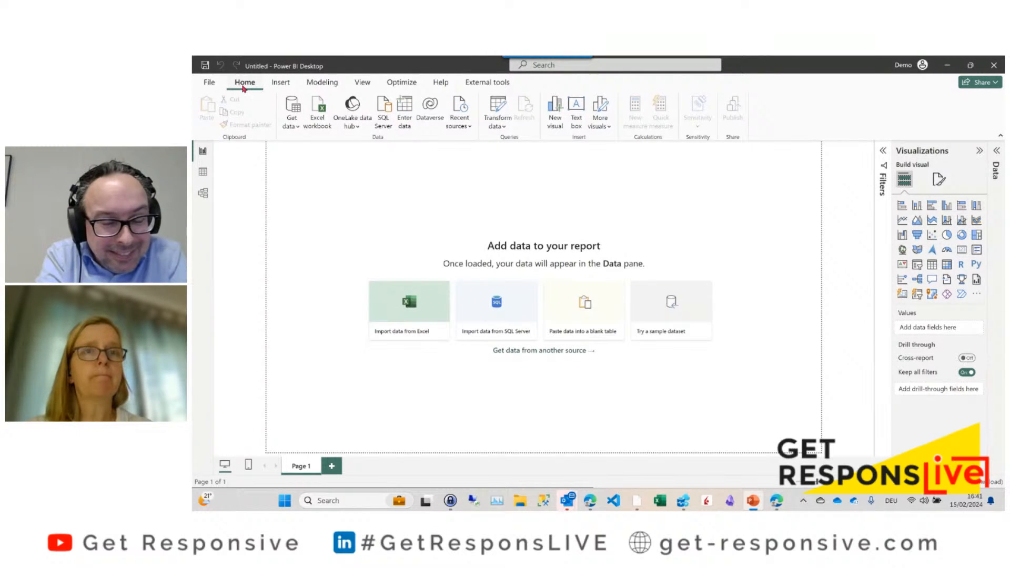
{"action": "left_click", "coordinate": [297, 131]}
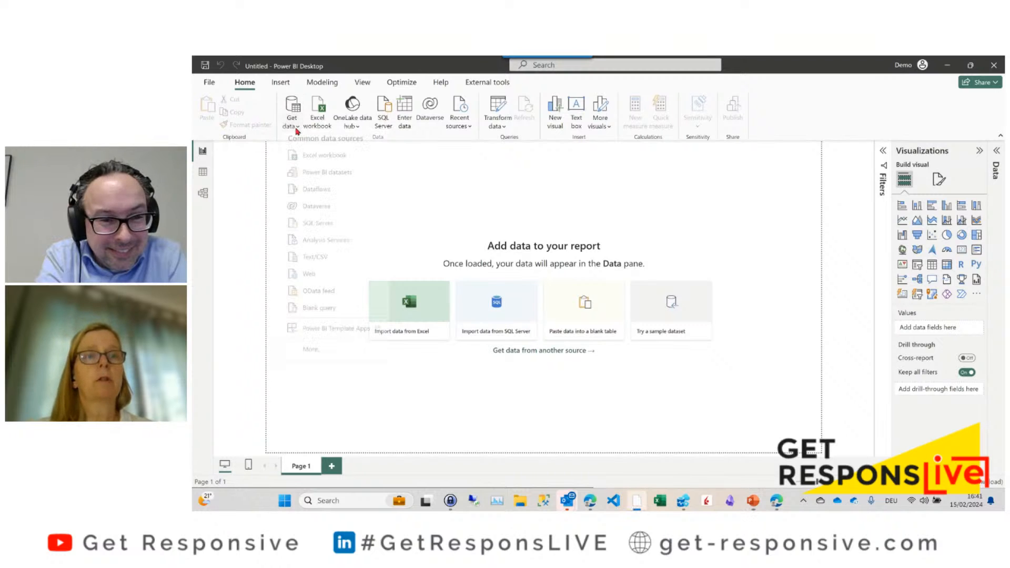
{"action": "left_click", "coordinate": [327, 354]}
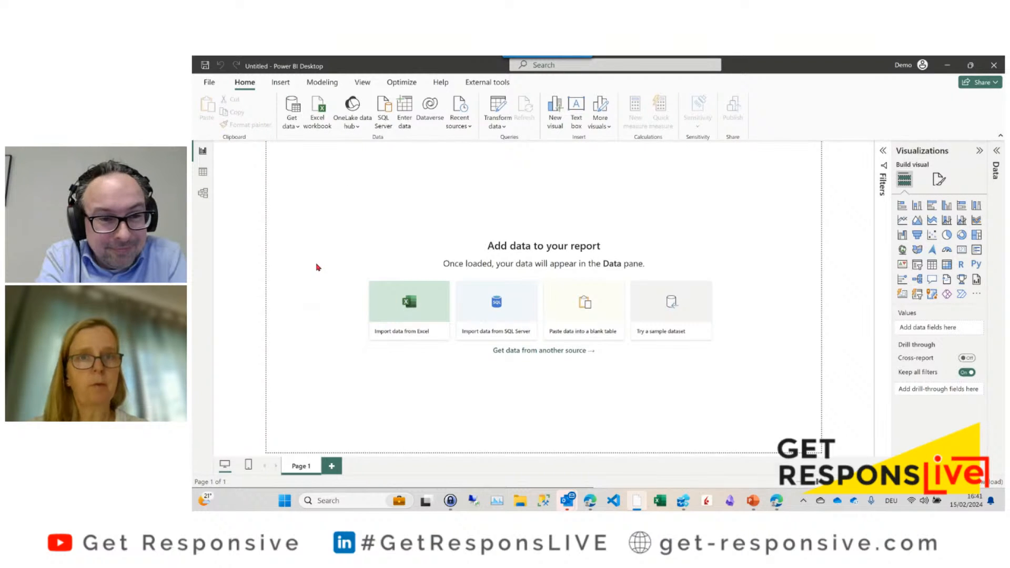
{"action": "left_click", "coordinate": [453, 252]}
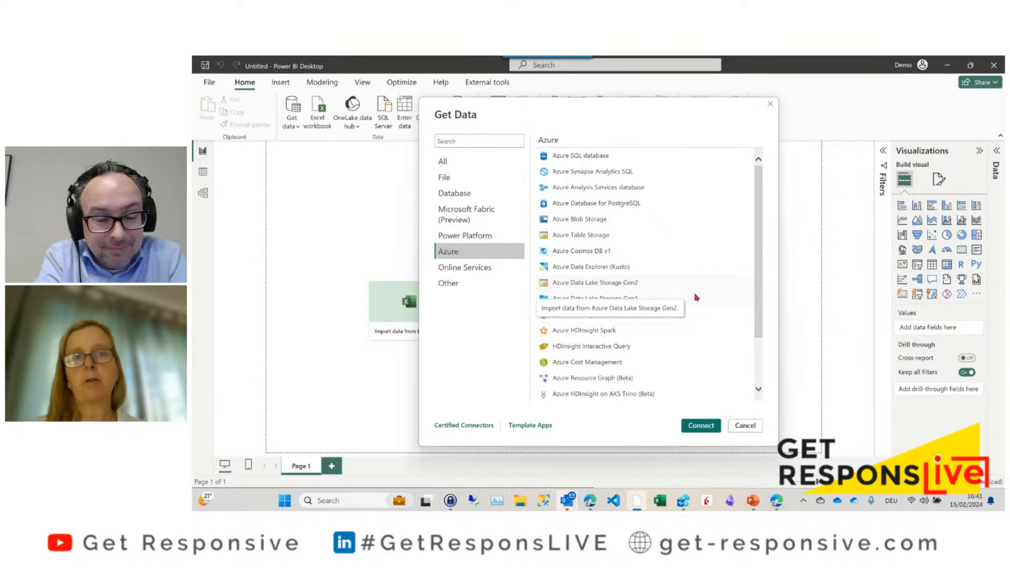
{"action": "left_click", "coordinate": [657, 288]}
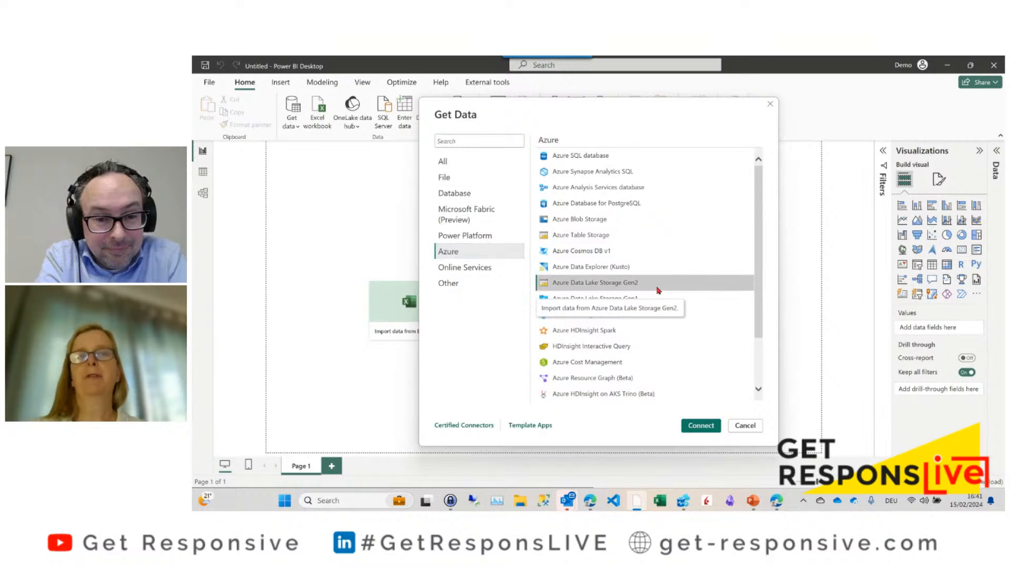
{"action": "left_click", "coordinate": [701, 425]}
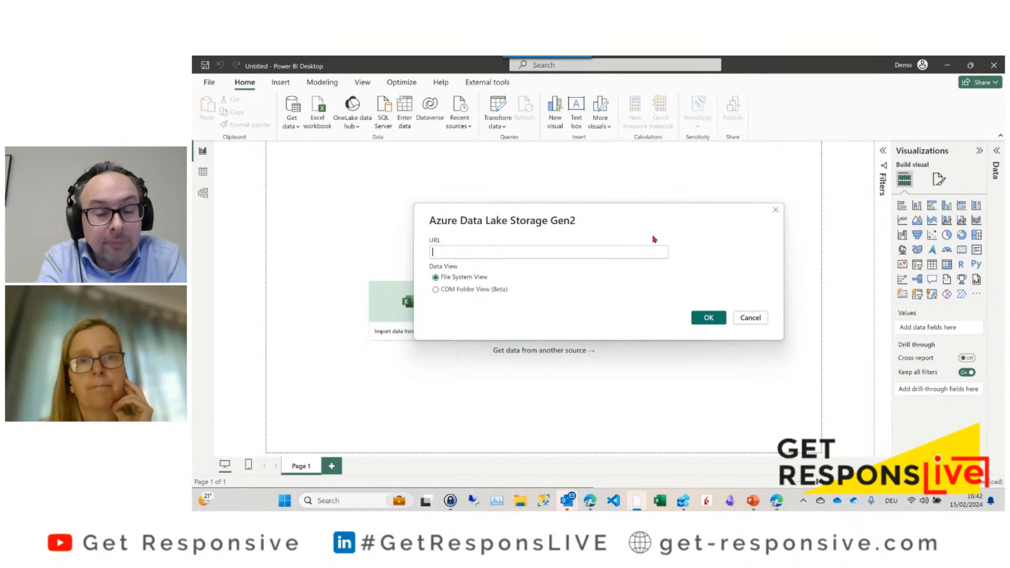
{"action": "left_click", "coordinate": [450, 294]}
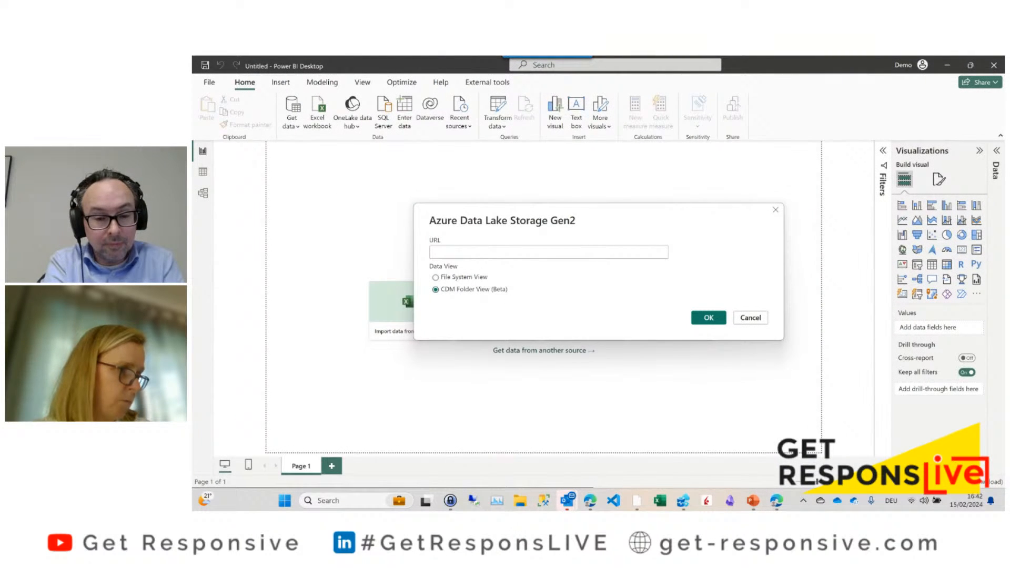
Step: Copy the Data Lake Storage primary endpoint of sgorage1 from its endpoints in the Azure portal
{"action": "key", "text": "alt+Tab"}
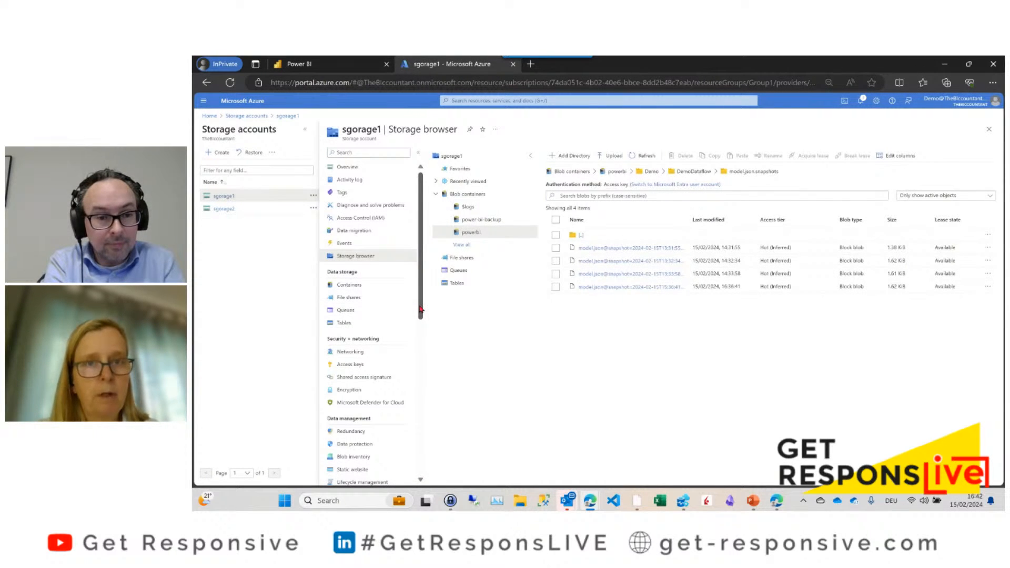
{"action": "left_click_drag", "start_coordinate": [421, 310], "coordinate": [430, 418]}
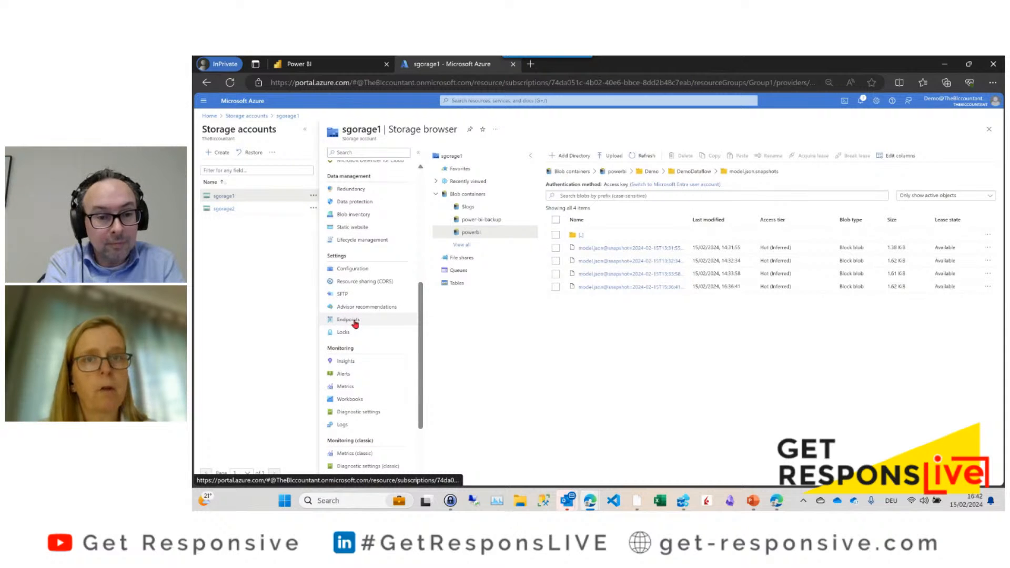
{"action": "left_click", "coordinate": [355, 322]}
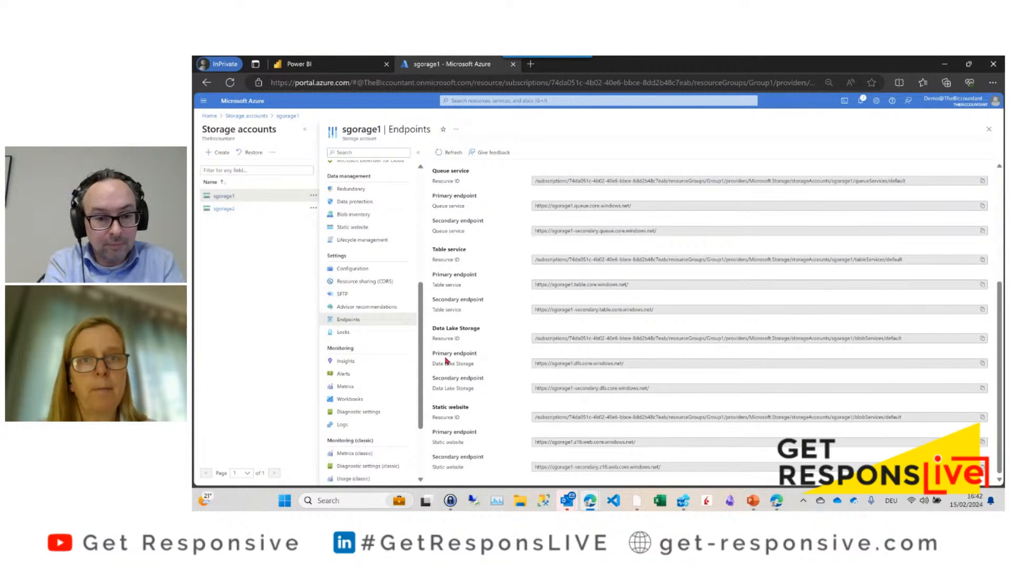
{"action": "left_click", "coordinate": [984, 364]}
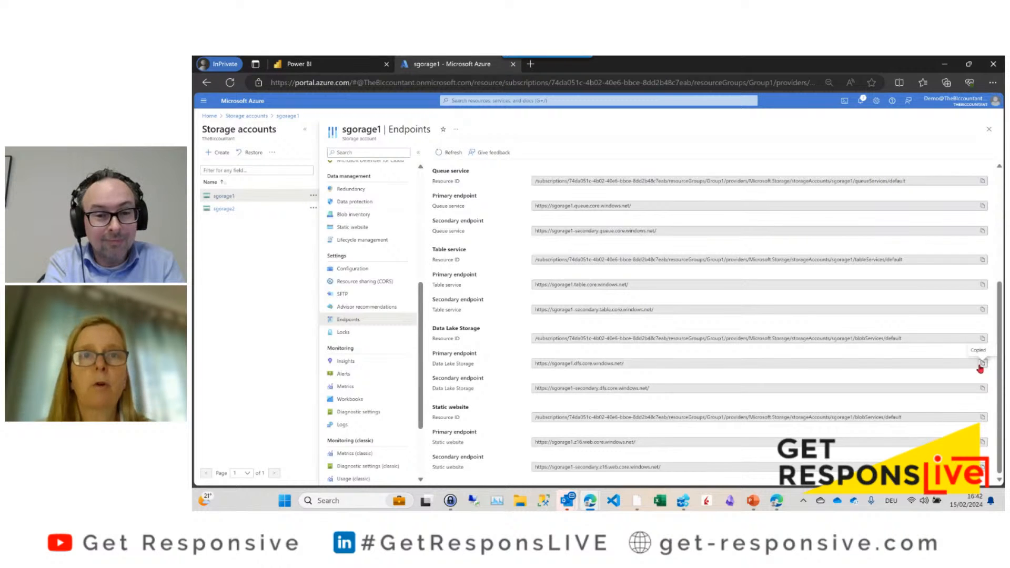
{"action": "left_click", "coordinate": [636, 505]}
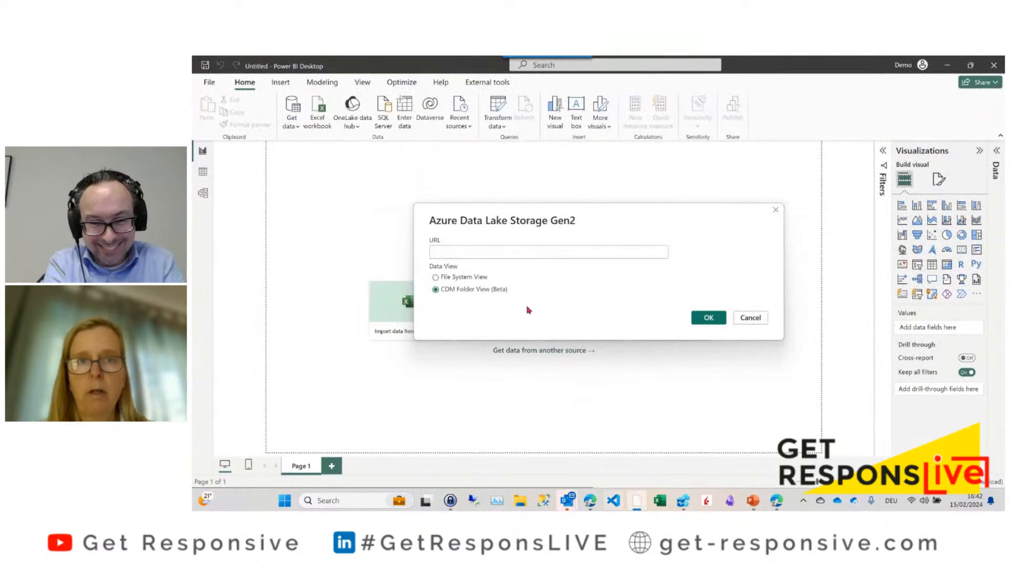
{"action": "left_click", "coordinate": [478, 250]}
{"action": "key", "text": "ctrl+v"}
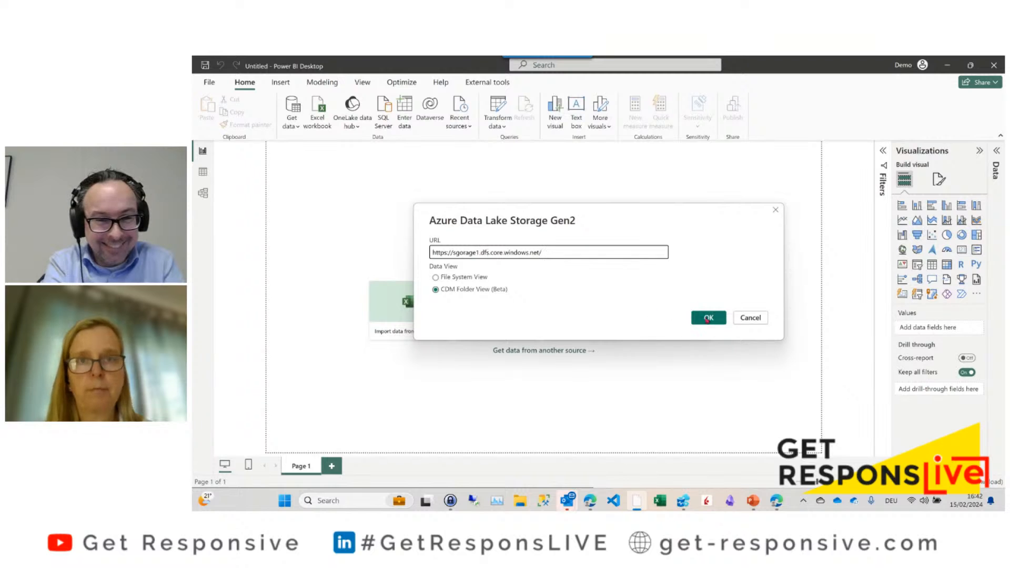
{"action": "left_click", "coordinate": [710, 318]}
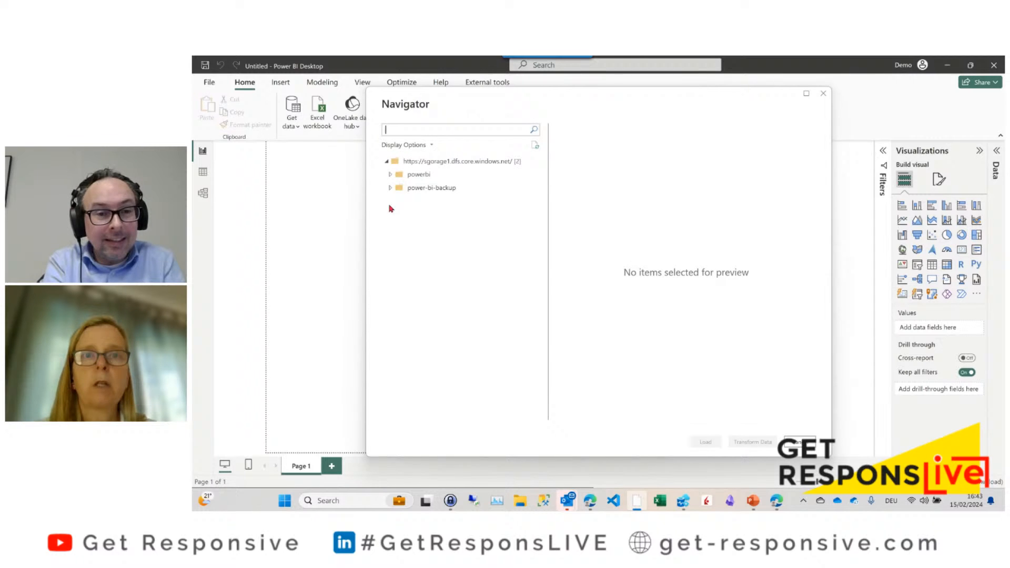
Step: Expand the powerbi, Demo and DemoDataflow folders of the storage account and look into DemoTable.csv.snapshots and model.json.snapshots
{"action": "left_click", "coordinate": [390, 175]}
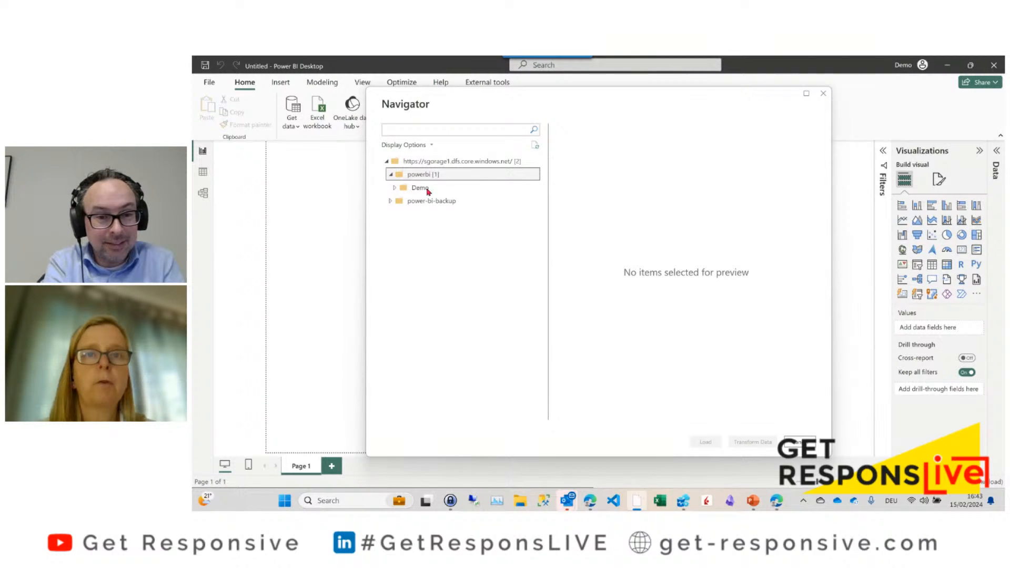
{"action": "left_click", "coordinate": [394, 189]}
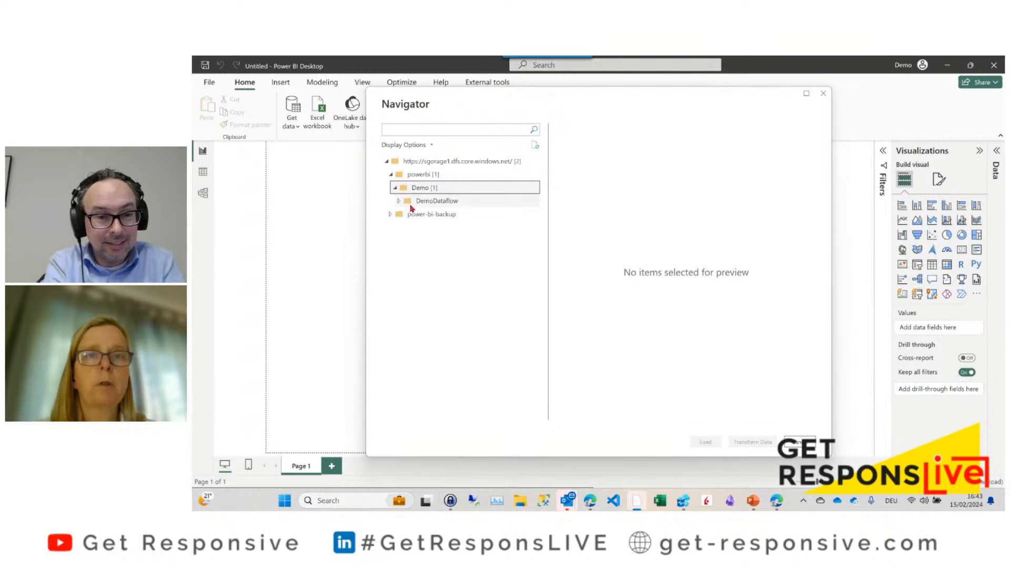
{"action": "left_click", "coordinate": [399, 203]}
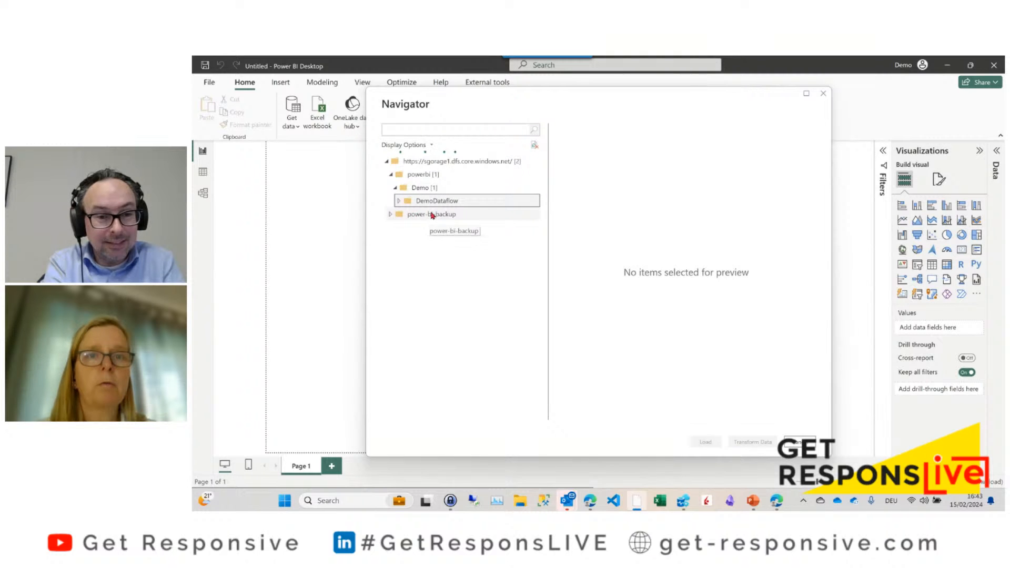
{"action": "double_click", "coordinate": [442, 201]}
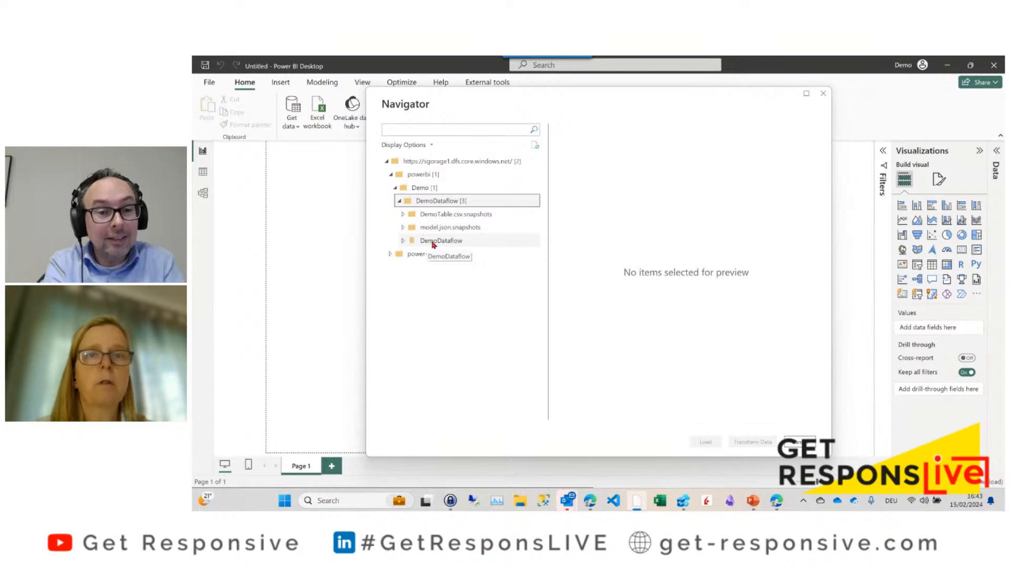
{"action": "double_click", "coordinate": [438, 215]}
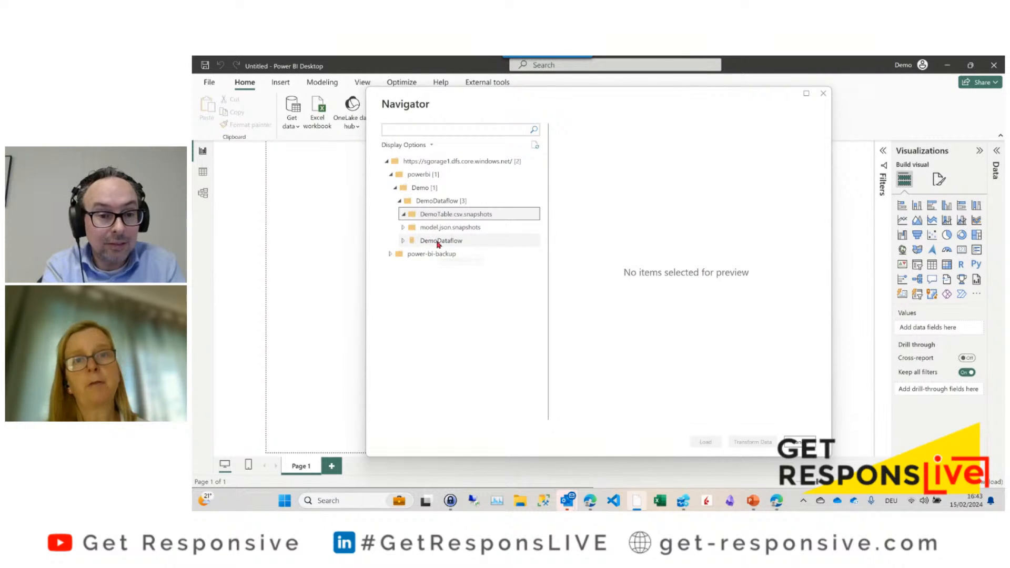
{"action": "left_click", "coordinate": [465, 227]}
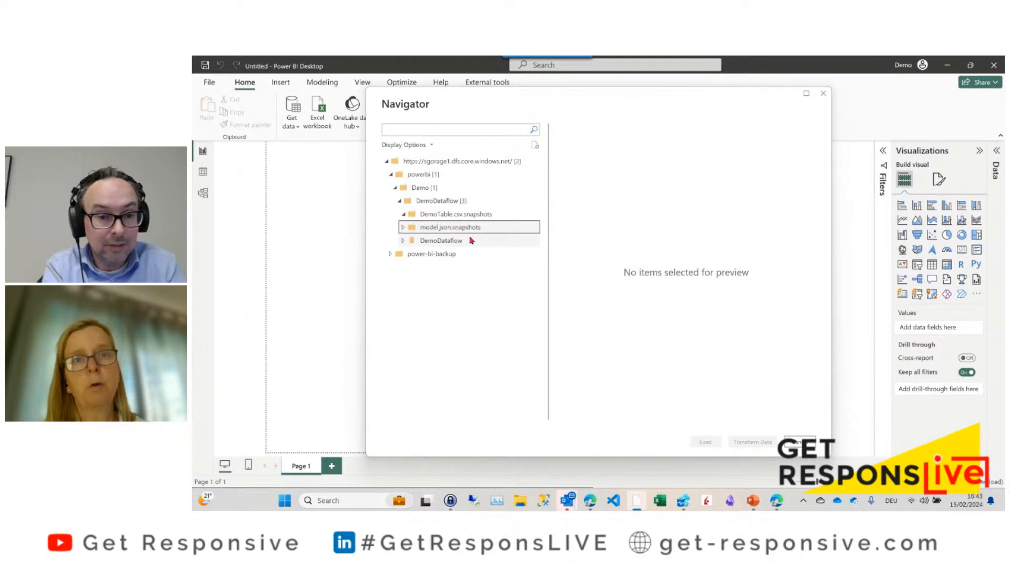
Step: Select DemoTable under the DemoDataflow model and open it for transformation in Power Query Editor
{"action": "left_click", "coordinate": [438, 244]}
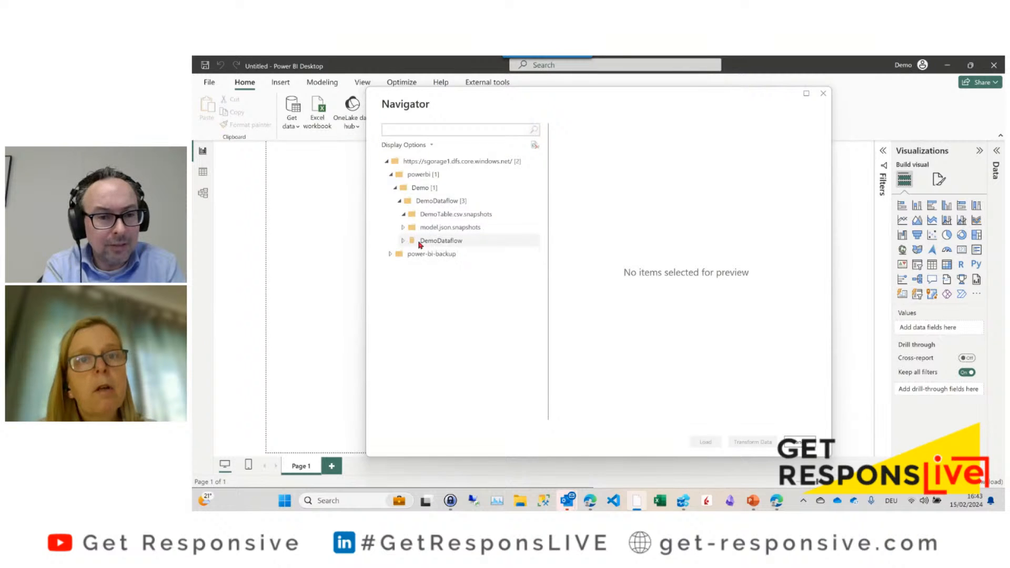
{"action": "left_click", "coordinate": [404, 241]}
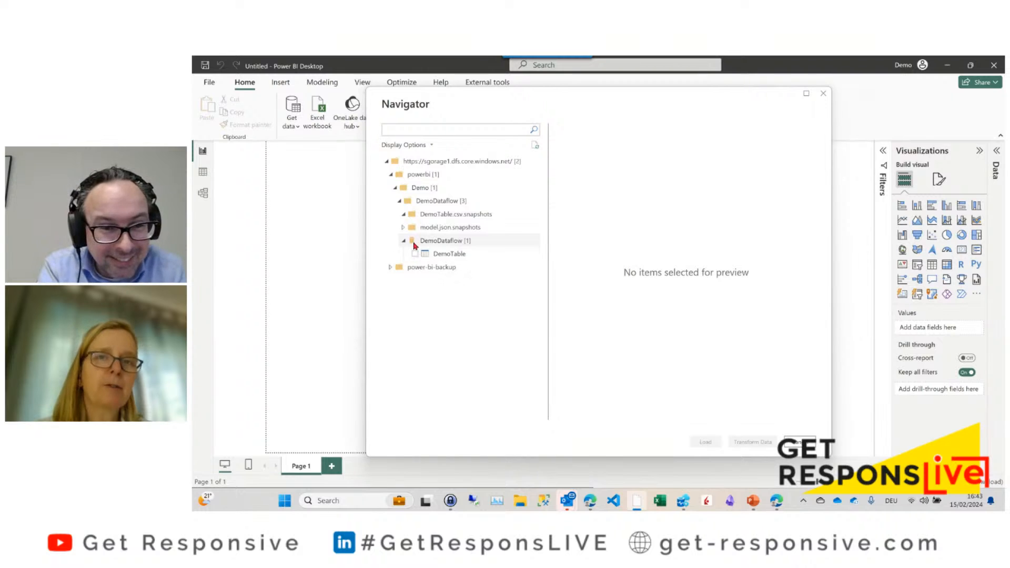
{"action": "left_click", "coordinate": [416, 254]}
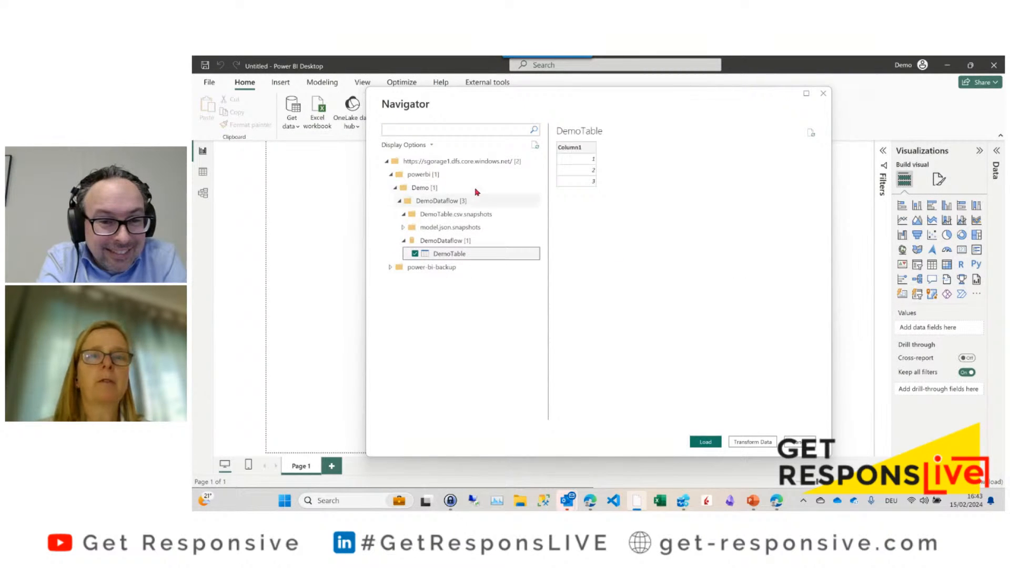
{"action": "left_click", "coordinate": [733, 444]}
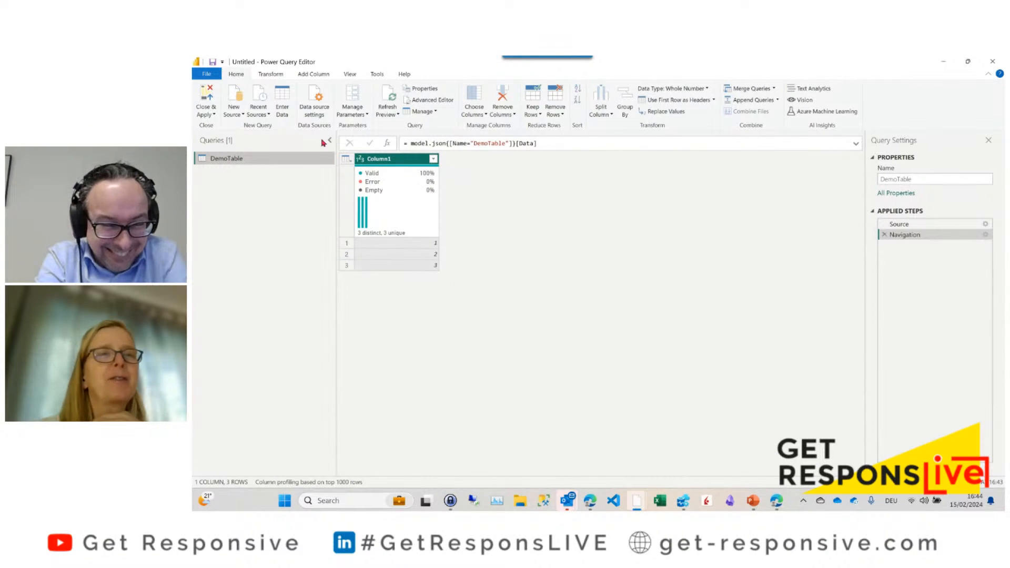
Step: Start a second Azure Data Lake Storage Gen2 connection as a new source, dismissing the calendar reminder
{"action": "left_click", "coordinate": [244, 116]}
{"action": "left_click", "coordinate": [518, 283]}
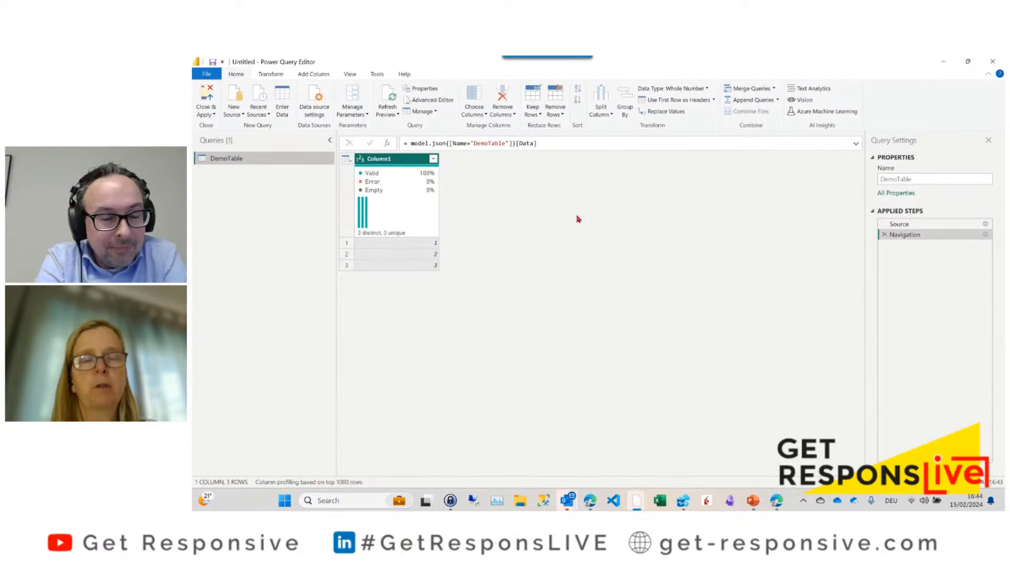
{"action": "left_click", "coordinate": [234, 118]}
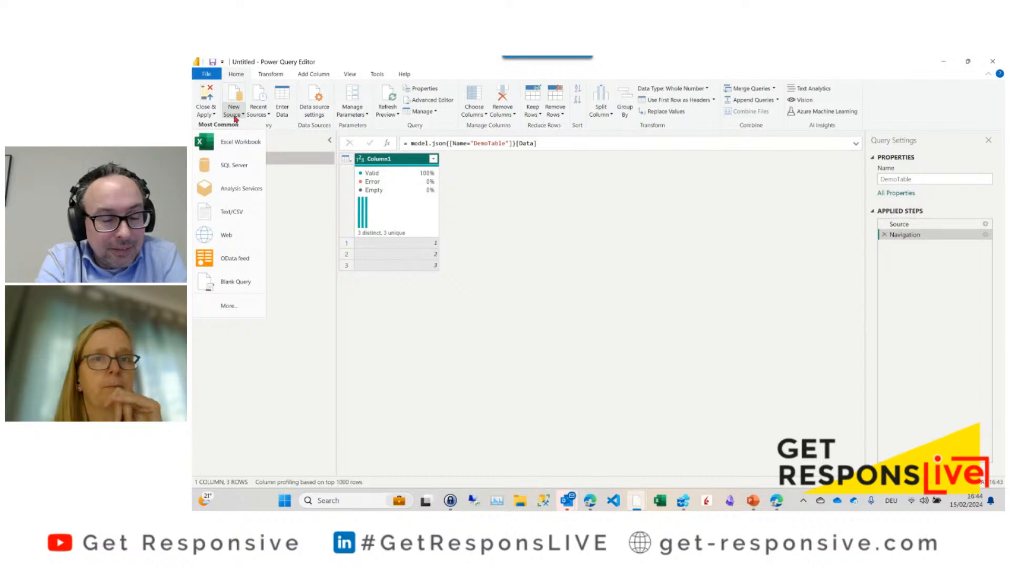
{"action": "left_click", "coordinate": [239, 309]}
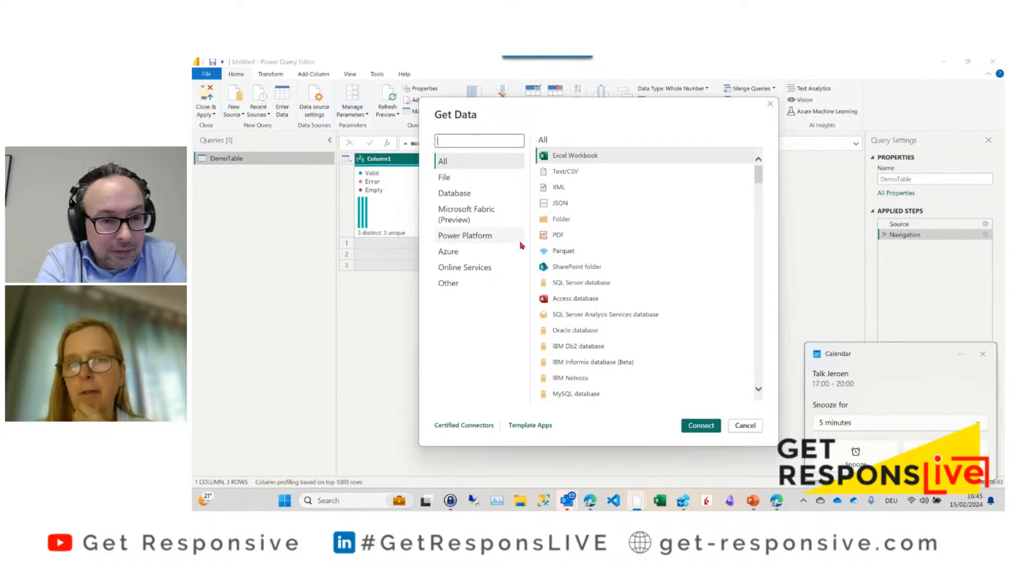
{"action": "left_click", "coordinate": [982, 353]}
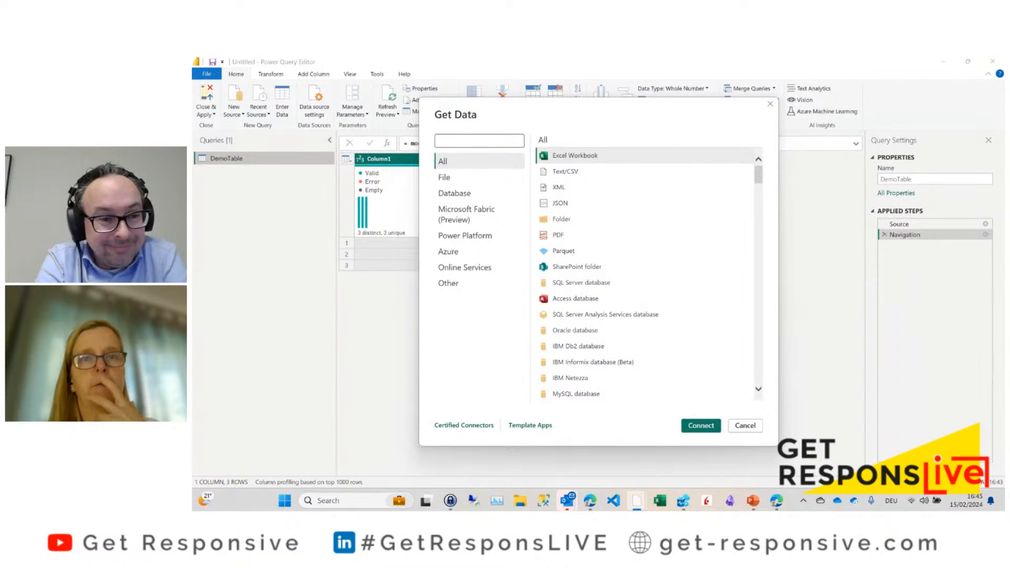
{"action": "left_click", "coordinate": [456, 252]}
{"action": "scroll", "coordinate": [705, 339], "scroll_direction": "down", "scroll_amount": 2}
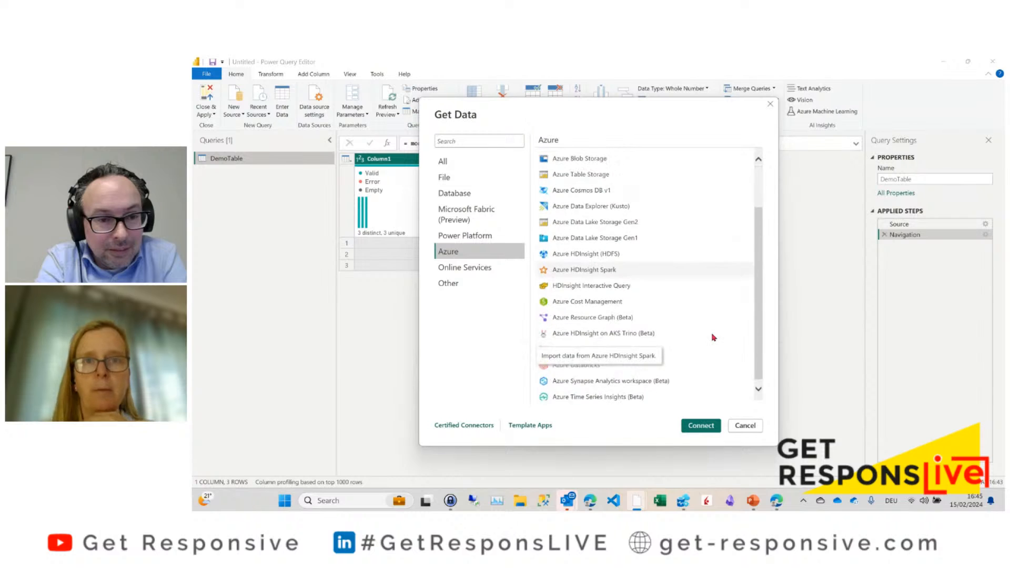
{"action": "left_click", "coordinate": [612, 220]}
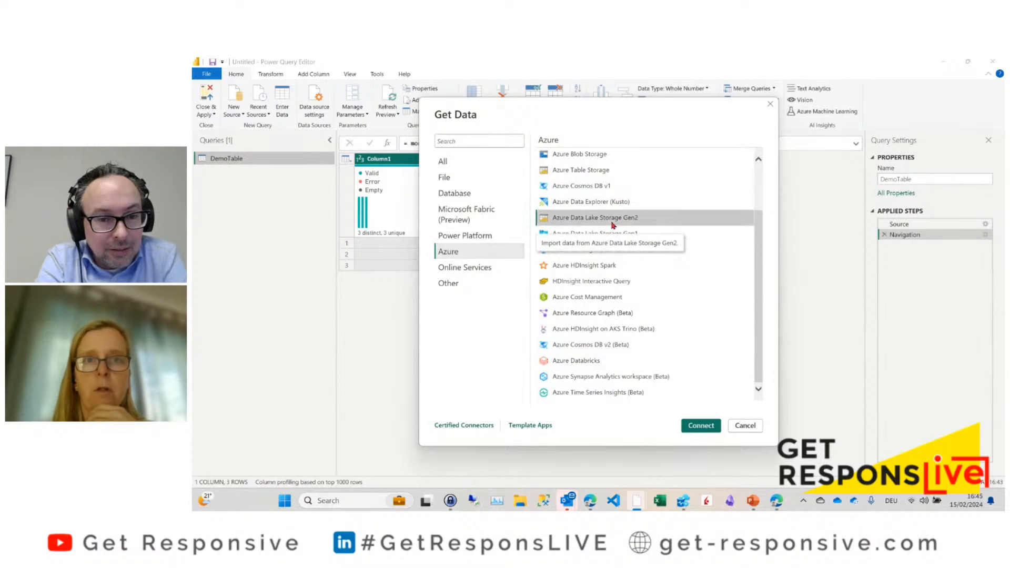
{"action": "left_click", "coordinate": [703, 428]}
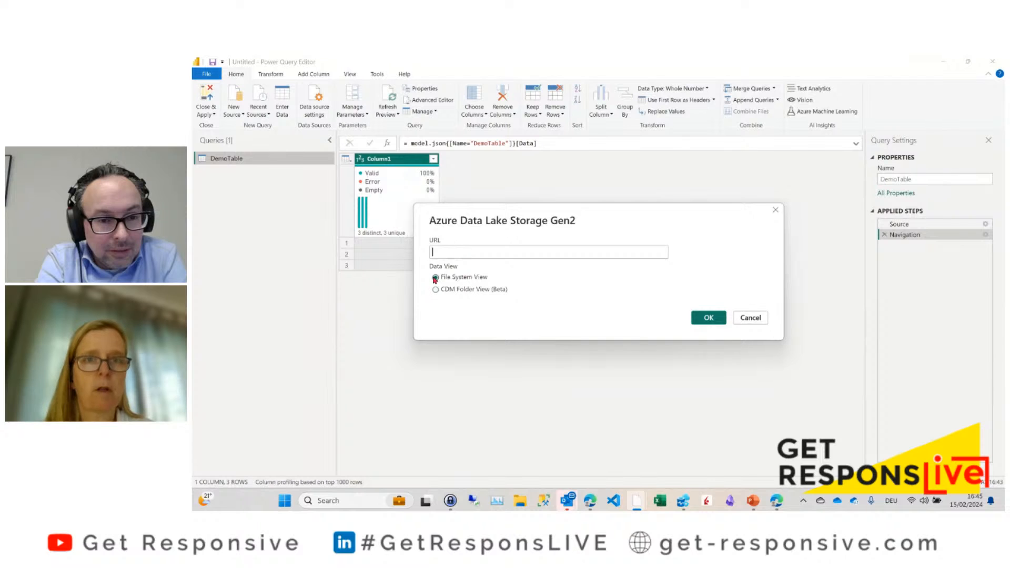
Step: Switch to the Azure portal and copy the Data Lake Storage primary endpoint of sgorage1
{"action": "mouse_move", "coordinate": [590, 500]}
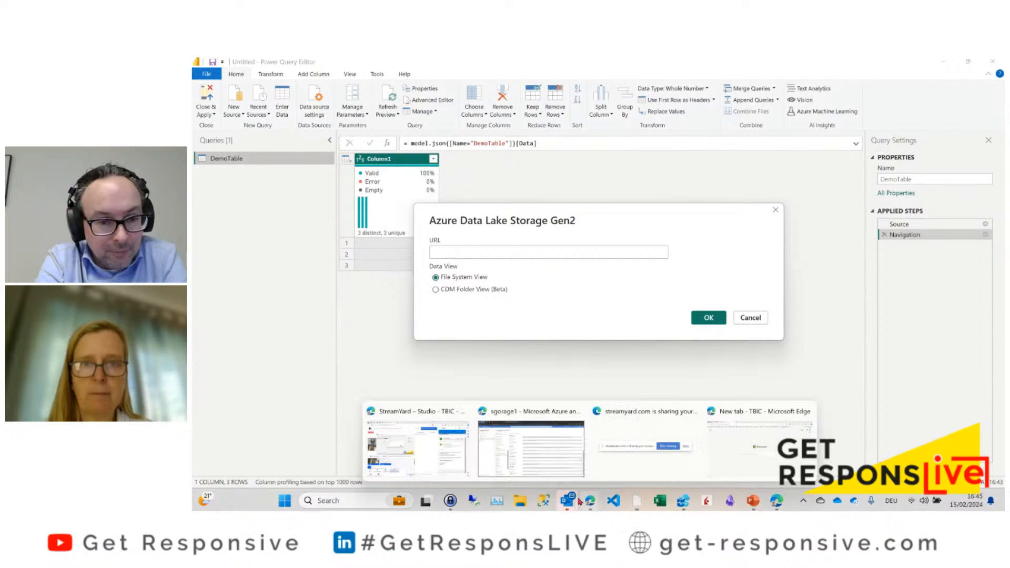
{"action": "left_click", "coordinate": [535, 466]}
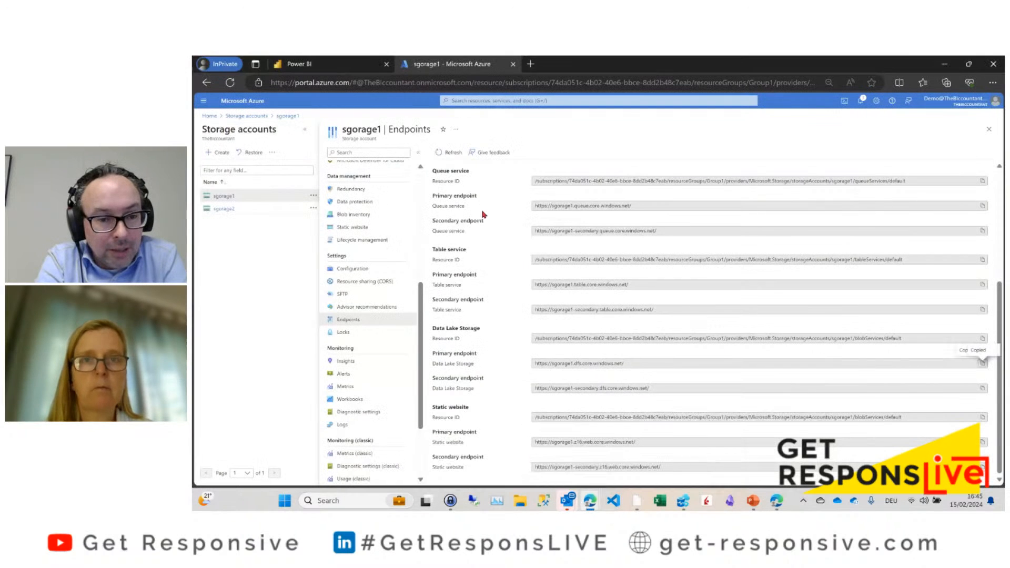
{"action": "left_click", "coordinate": [981, 363]}
{"action": "mouse_move", "coordinate": [636, 500]}
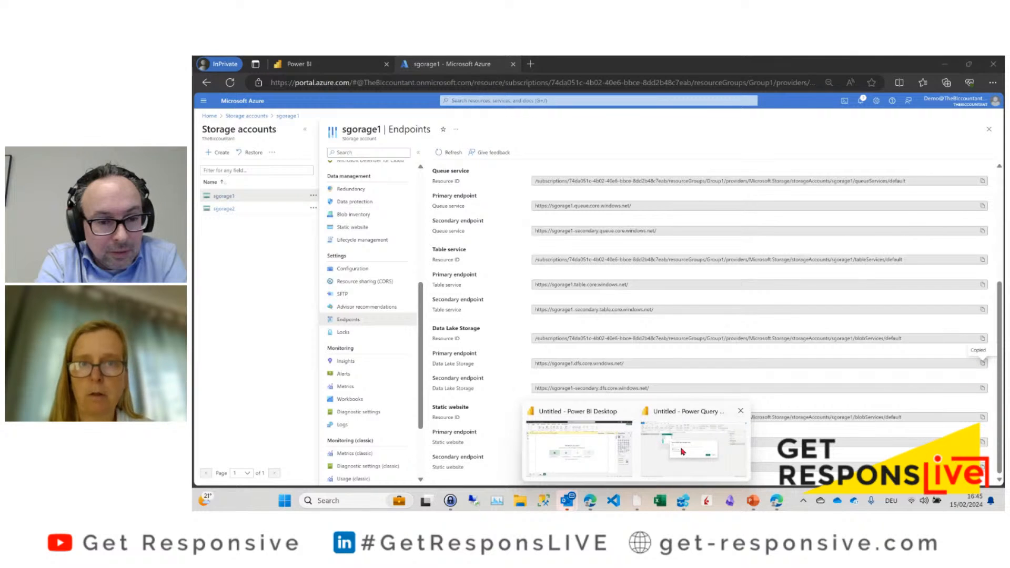
{"action": "left_click", "coordinate": [682, 450]}
{"action": "left_click", "coordinate": [452, 253]}
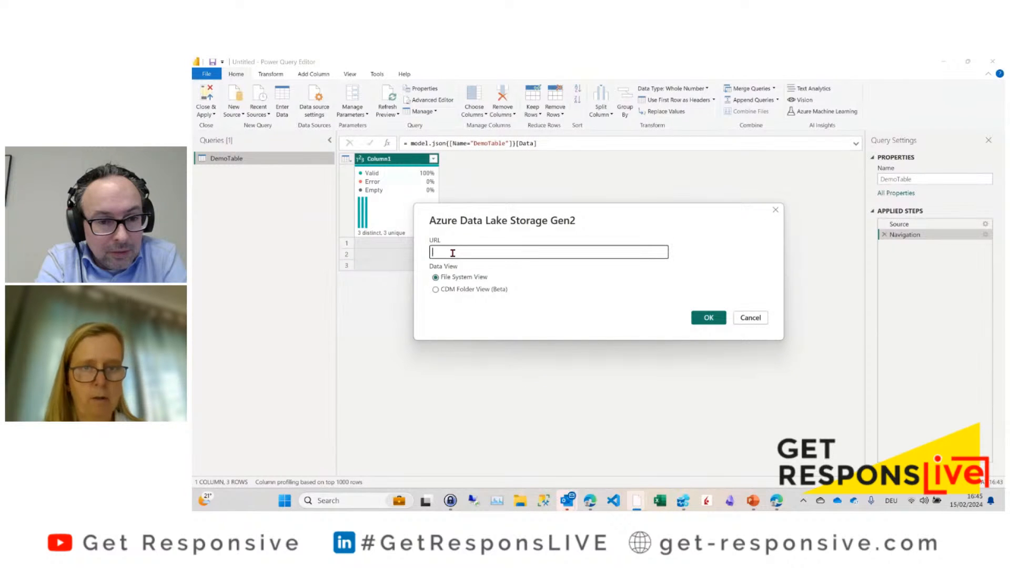
{"action": "key", "text": "ctrl+v"}
{"action": "left_click", "coordinate": [699, 320]}
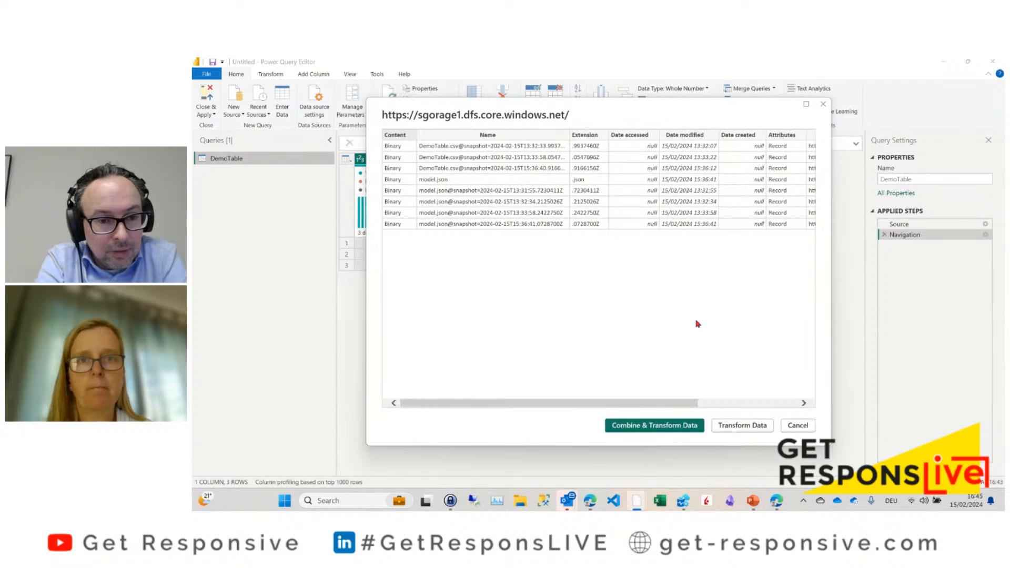
{"action": "left_click", "coordinate": [740, 424]}
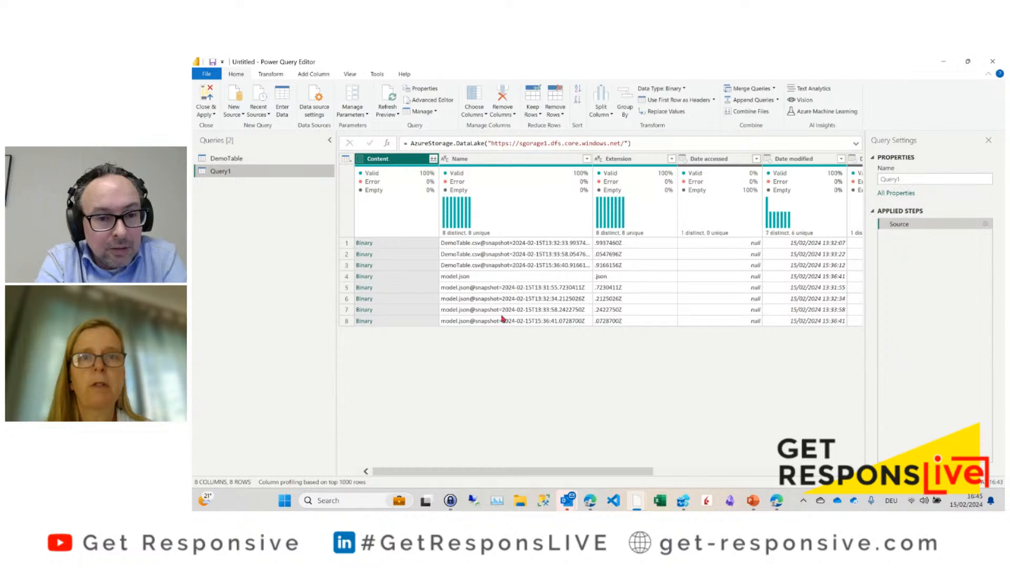
Step: Move the Folder Path column directly after Date created and widen the Name column to show the full file names
{"action": "left_click_drag", "start_coordinate": [621, 474], "coordinate": [751, 474]}
{"action": "left_click_drag", "start_coordinate": [763, 159], "coordinate": [615, 161]}
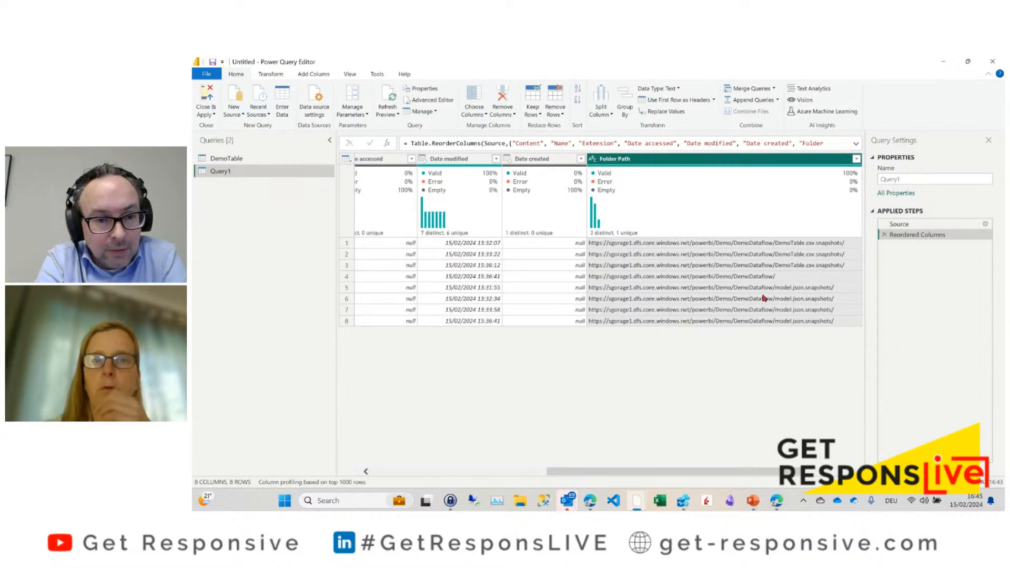
{"action": "left_click_drag", "start_coordinate": [683, 471], "coordinate": [450, 470]}
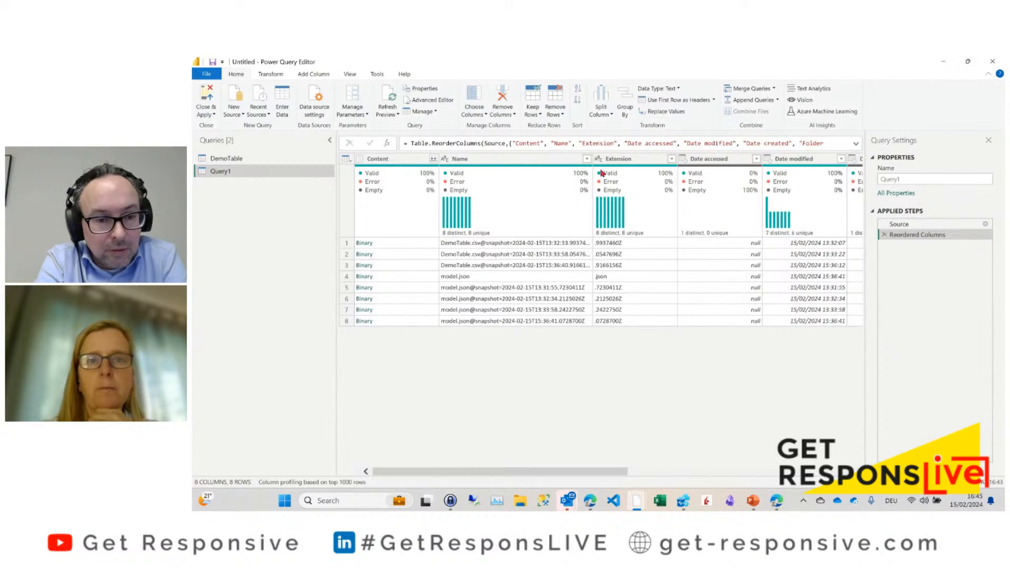
{"action": "left_click_drag", "start_coordinate": [592, 159], "coordinate": [625, 159]}
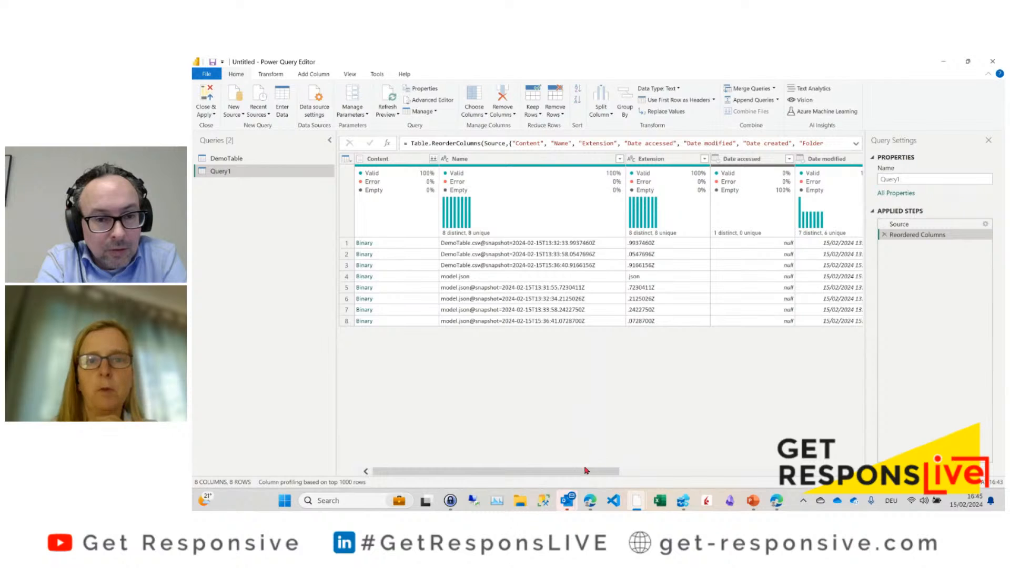
{"action": "left_click_drag", "start_coordinate": [586, 470], "coordinate": [780, 470]}
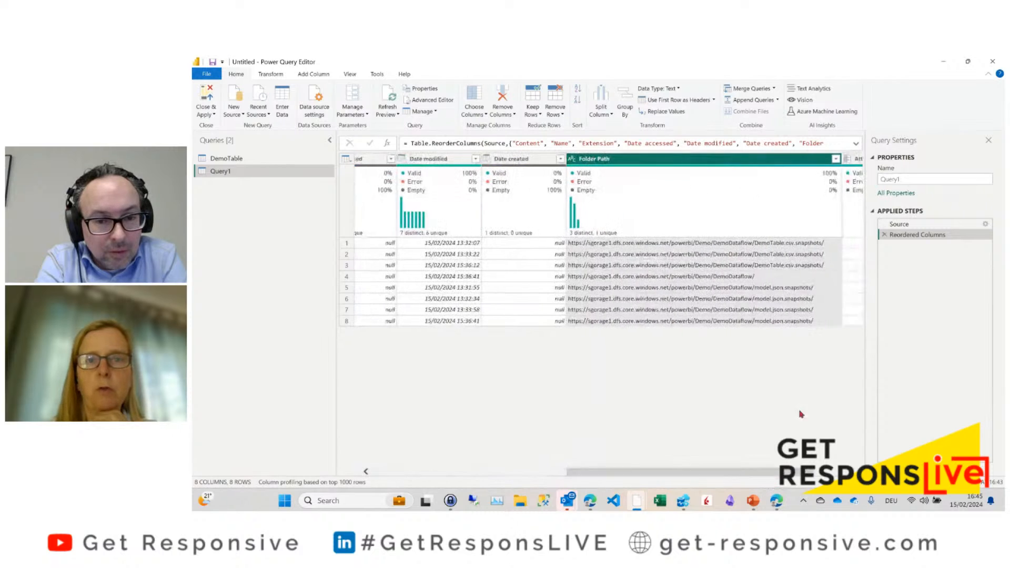
{"action": "left_click", "coordinate": [835, 159]}
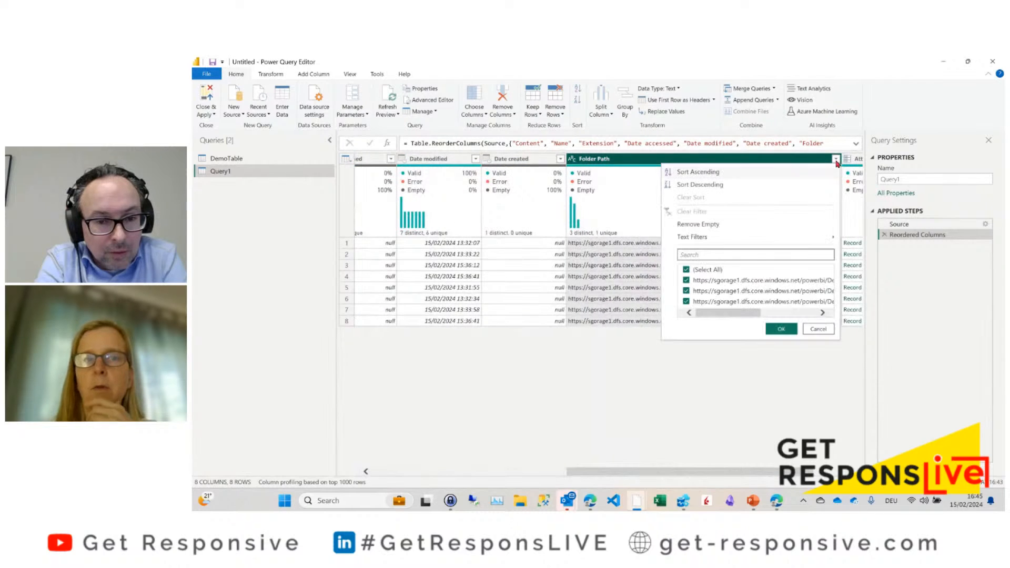
{"action": "left_click", "coordinate": [605, 243]}
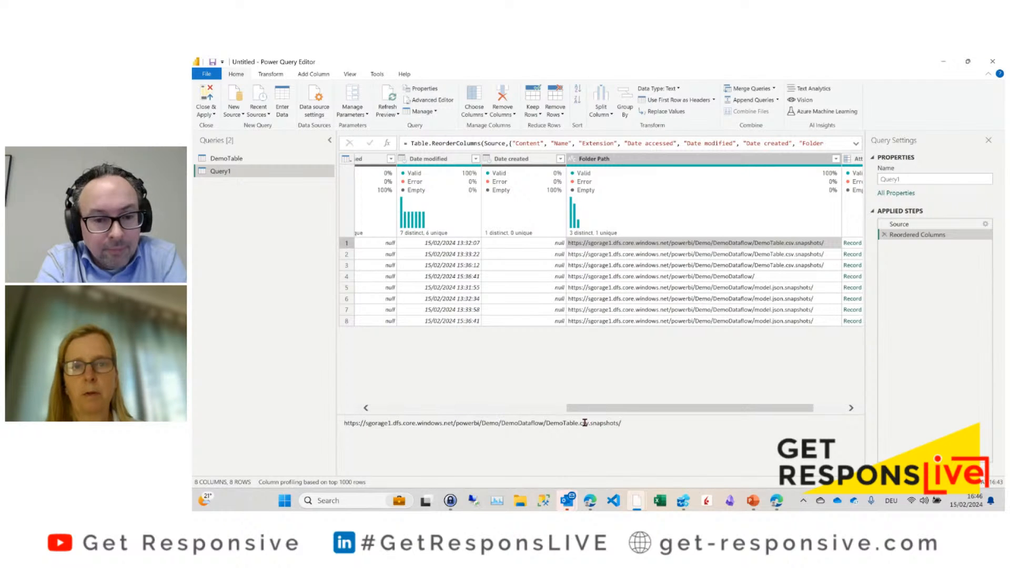
{"action": "left_click_drag", "start_coordinate": [638, 424], "coordinate": [296, 442]}
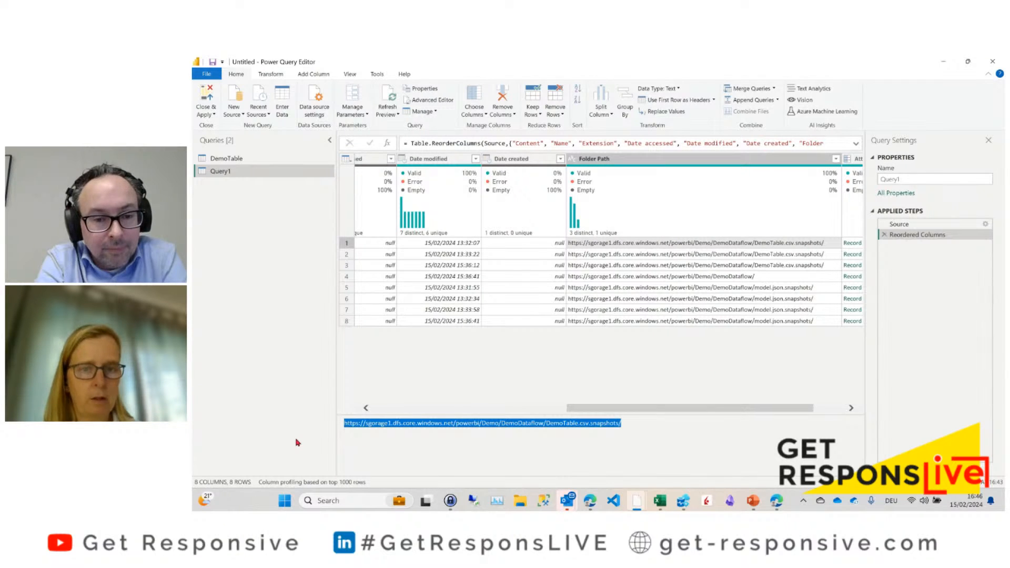
{"action": "left_click", "coordinate": [832, 162]}
{"action": "left_click", "coordinate": [835, 159]}
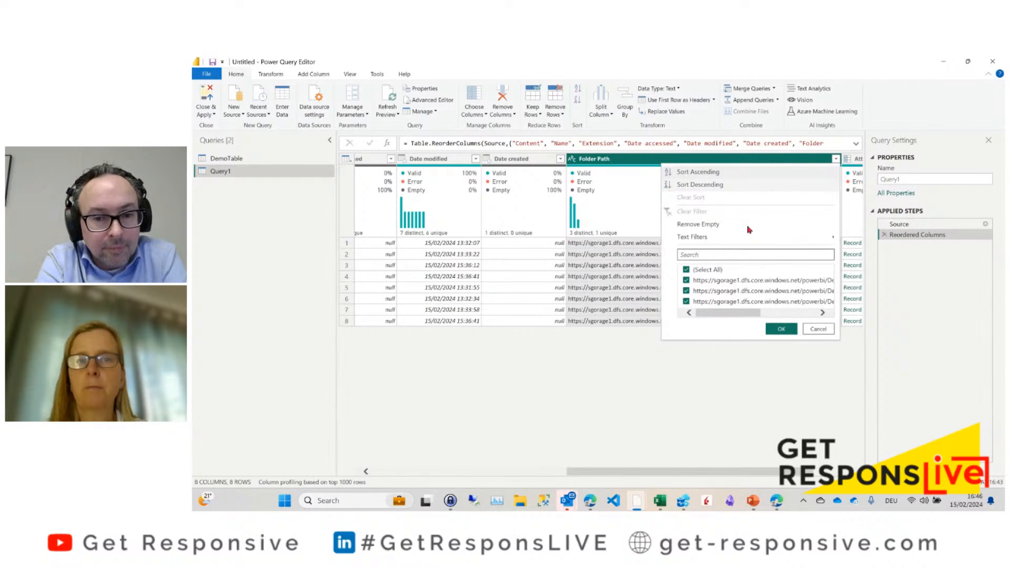
{"action": "left_click", "coordinate": [724, 255]}
{"action": "key", "text": "ctrl+v"}
{"action": "left_click", "coordinate": [781, 328]}
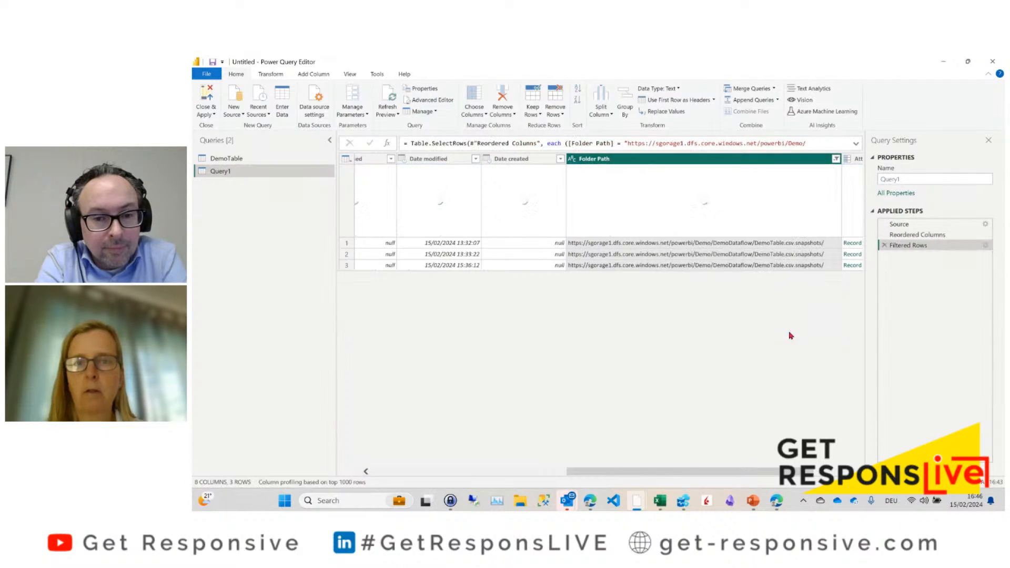
Step: Combine the snapshot files in the Content column, using the first file as sample and file origin 1252: Western European (Windows)
{"action": "left_click_drag", "start_coordinate": [676, 469], "coordinate": [420, 475]}
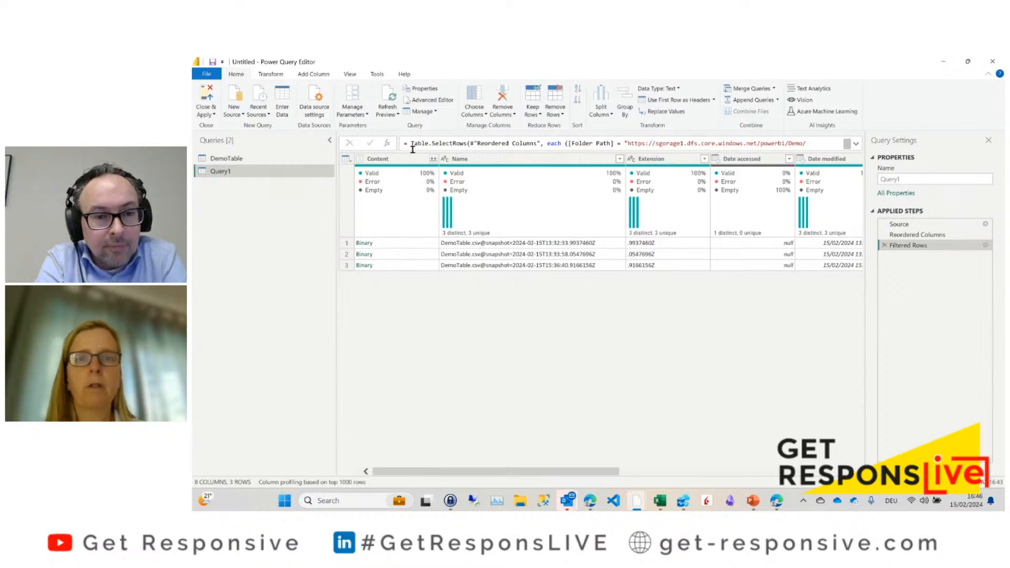
{"action": "left_click", "coordinate": [427, 159]}
{"action": "left_click", "coordinate": [433, 159]}
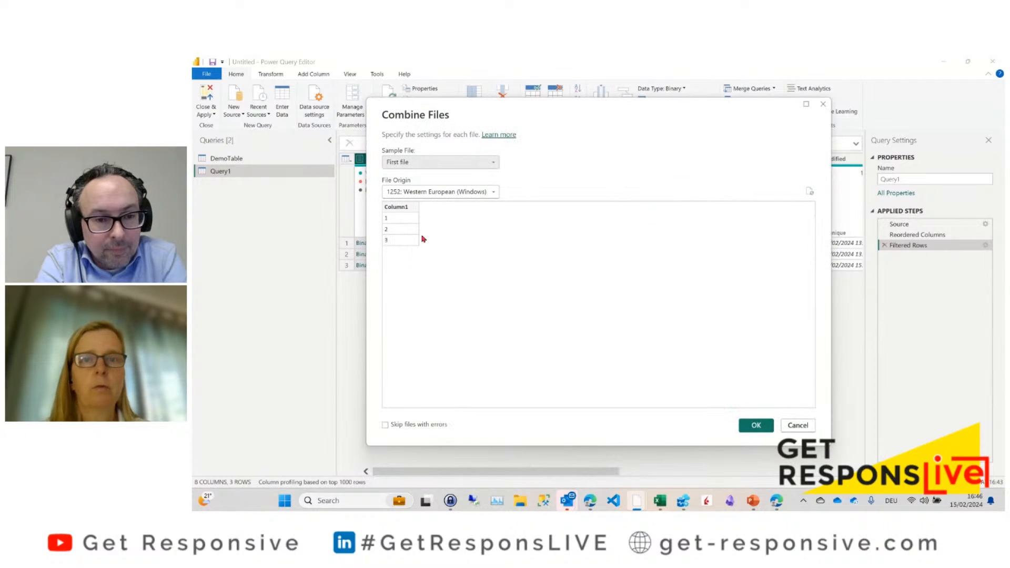
{"action": "left_click", "coordinate": [755, 425]}
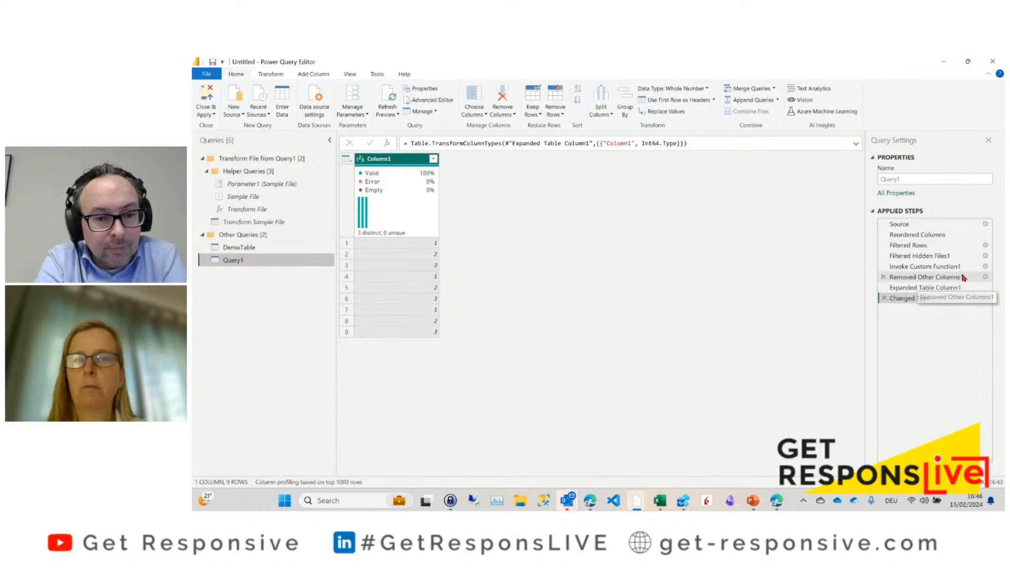
Step: Try keeping the Date created column alongside Transform File in Query1's Removed Other Columns1 step
{"action": "left_click", "coordinate": [950, 277]}
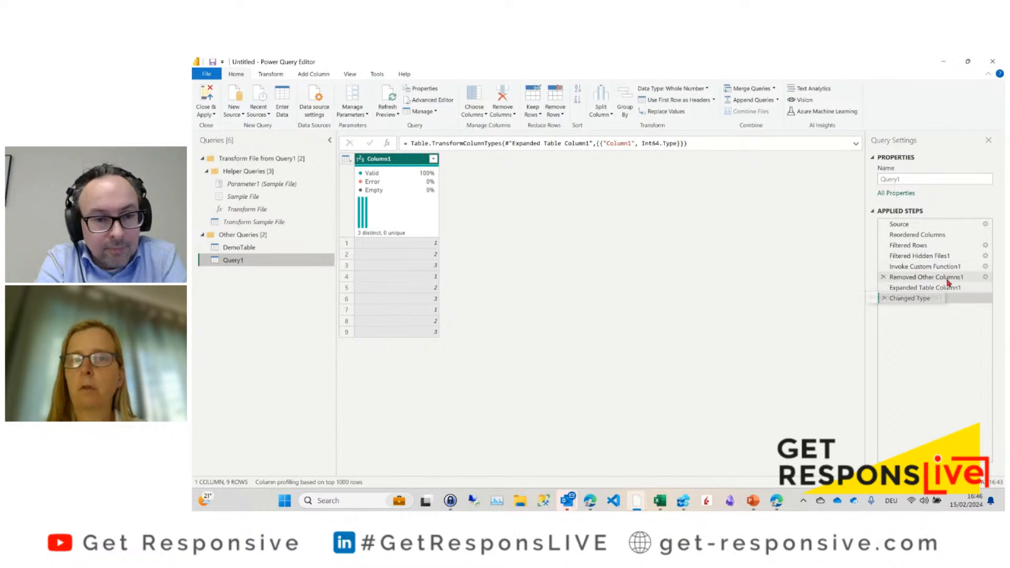
{"action": "left_click", "coordinate": [986, 278]}
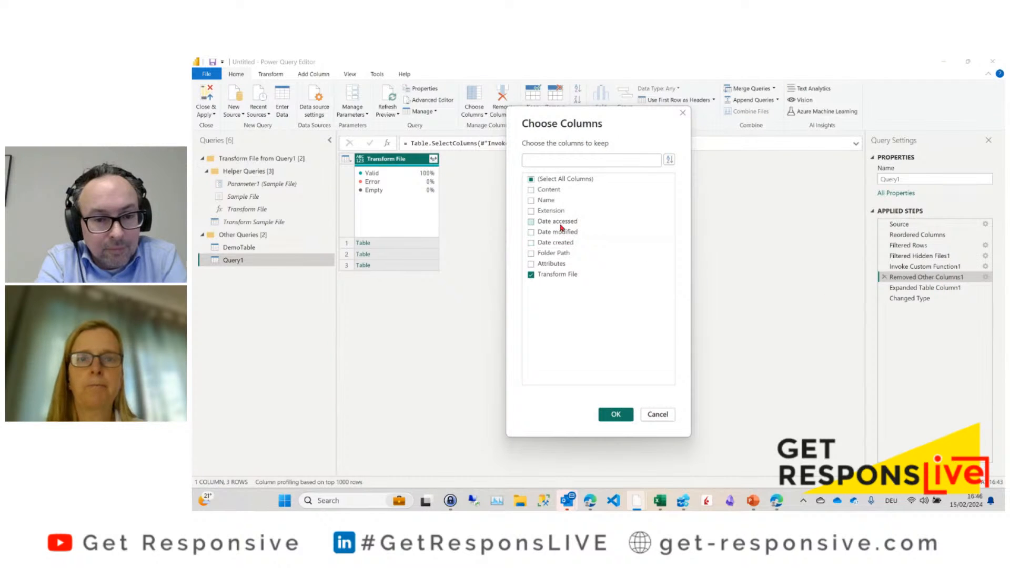
{"action": "left_click", "coordinate": [565, 245]}
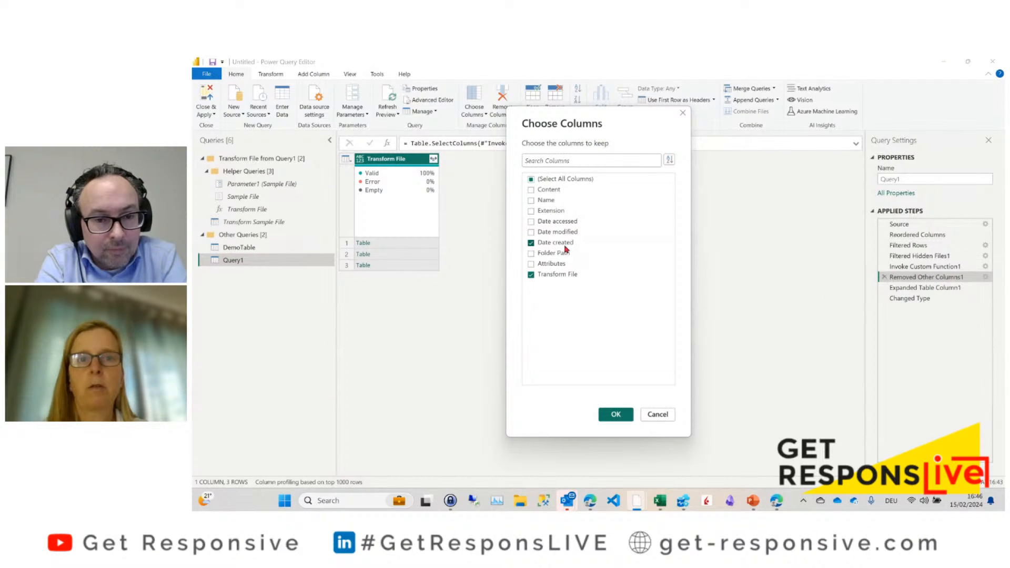
{"action": "left_click", "coordinate": [617, 415]}
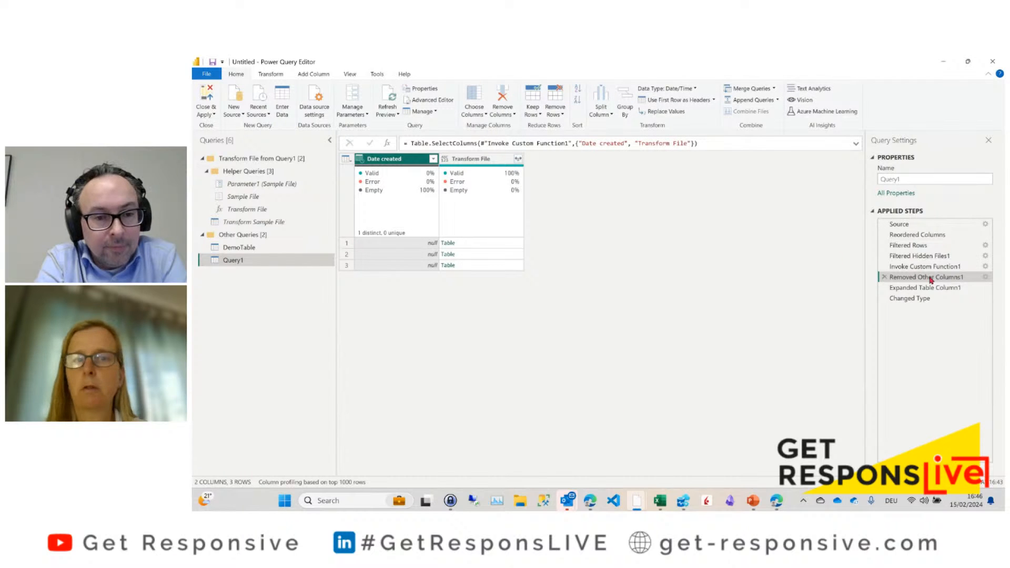
Step: Keep Date modified instead of Date created in the Removed Other Columns1 step, and display the query's final Changed Type step
{"action": "left_click", "coordinate": [986, 278]}
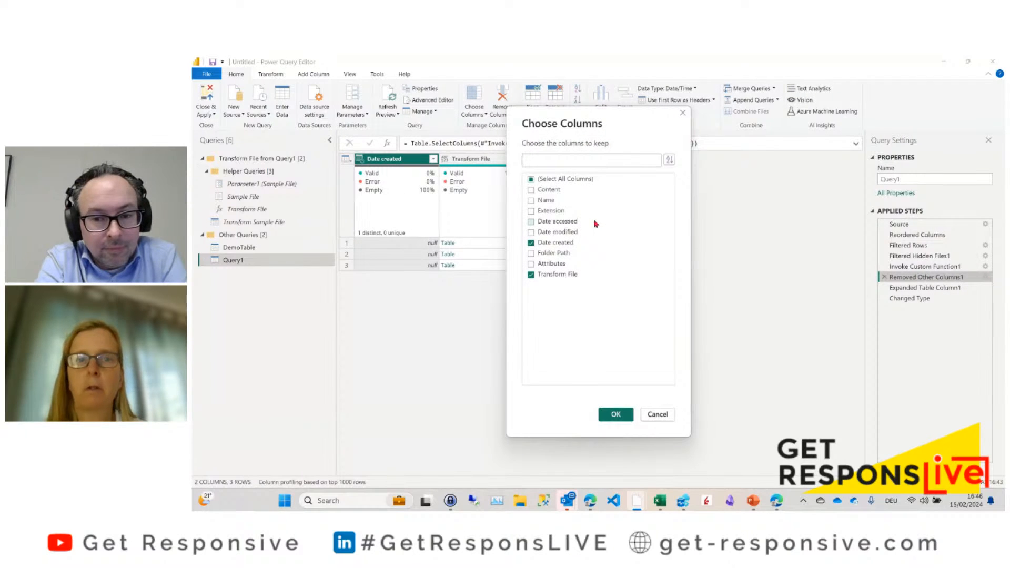
{"action": "left_click", "coordinate": [556, 244]}
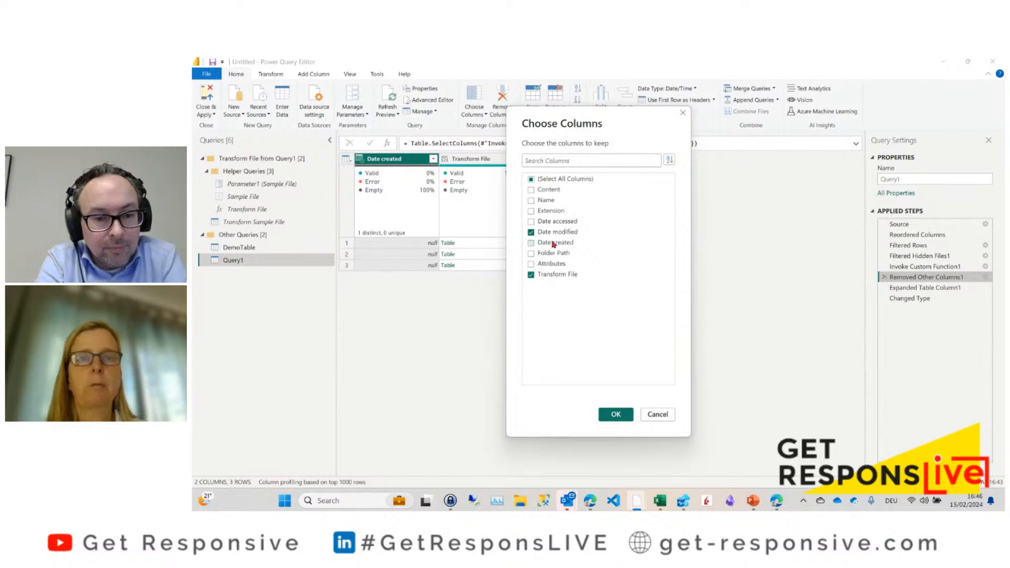
{"action": "left_click", "coordinate": [616, 414]}
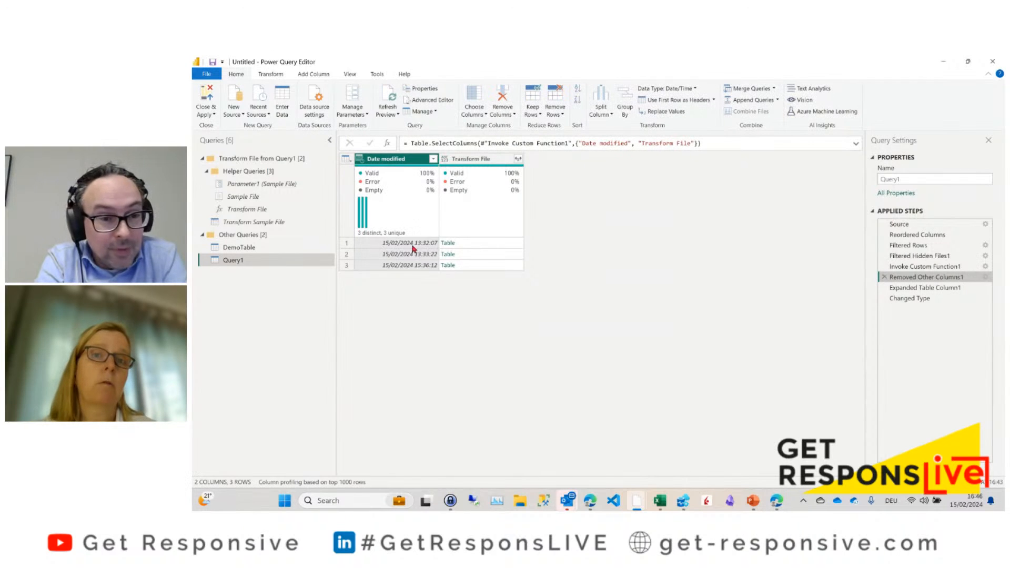
{"action": "left_click", "coordinate": [904, 299]}
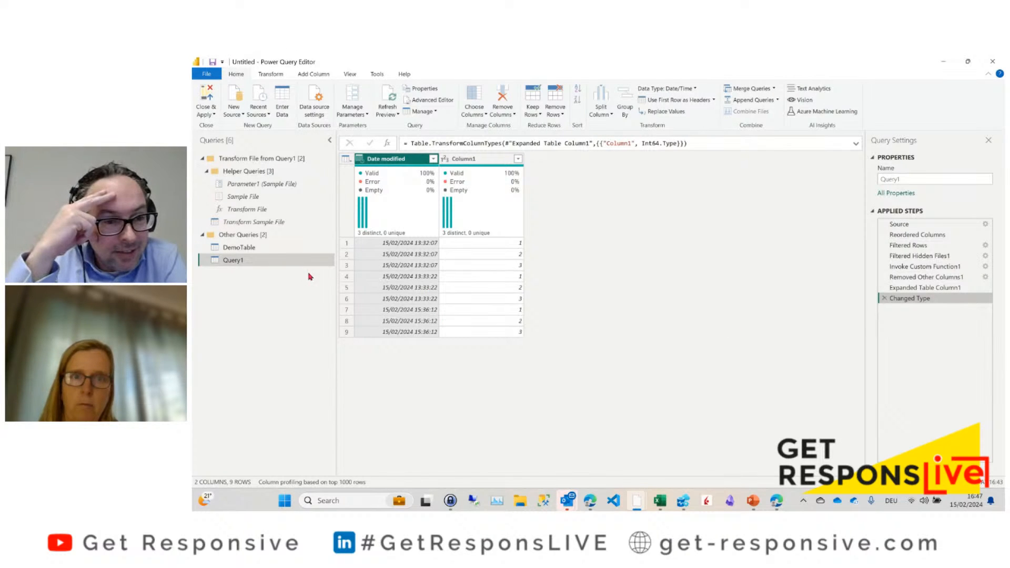
Step: Compare the rows of DemoTable with those of Query1, and inspect the file list in Query1's Source step
{"action": "left_click", "coordinate": [264, 252]}
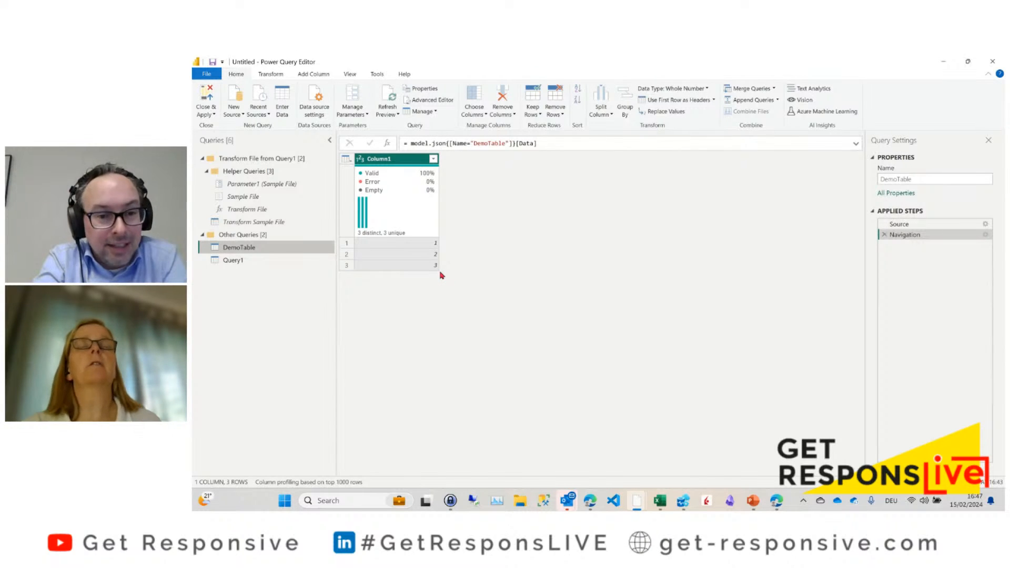
{"action": "left_click", "coordinate": [271, 261]}
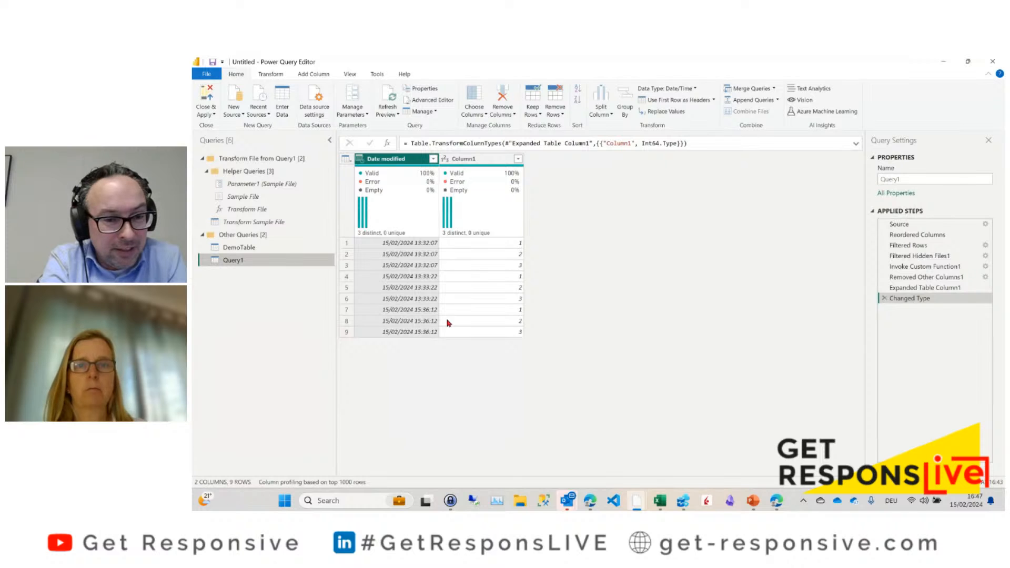
{"action": "left_click", "coordinate": [899, 224]}
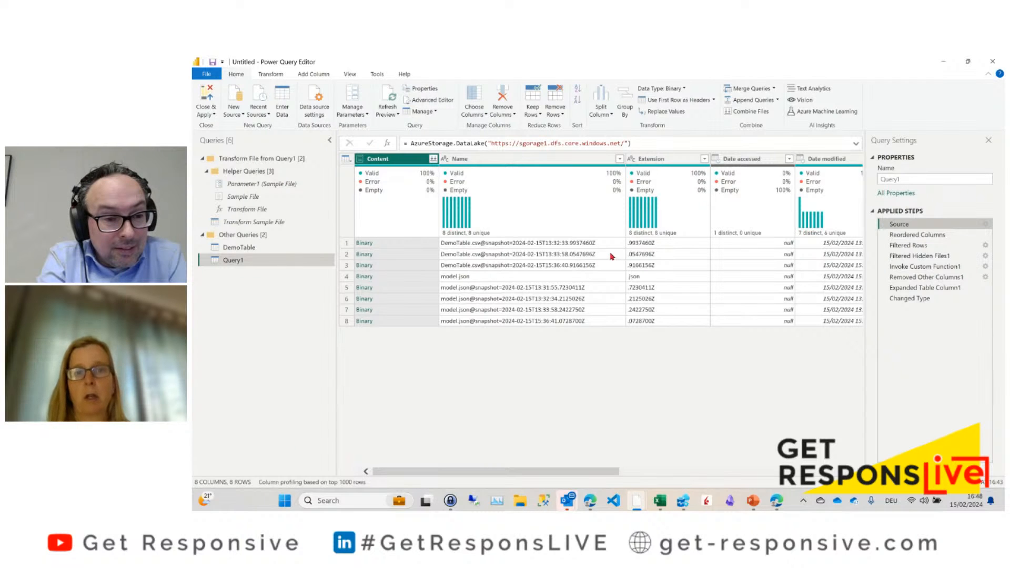
Step: Switch to the Power BI service in the browser, leave the Demo2 workspace settings, and open DemoDataflow1's tables for editing
{"action": "left_click", "coordinate": [638, 500]}
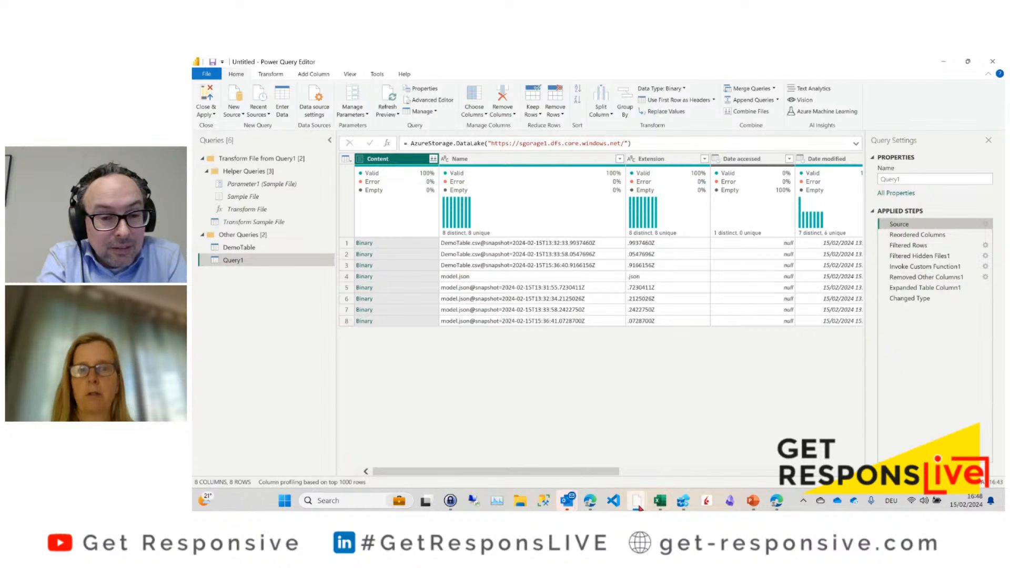
{"action": "left_click", "coordinate": [590, 500]}
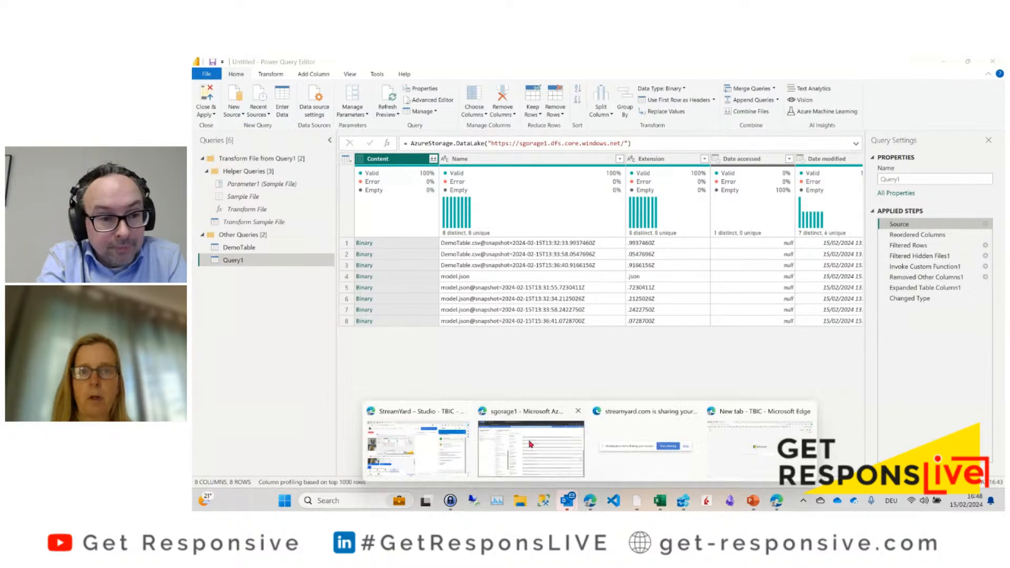
{"action": "left_click", "coordinate": [530, 443]}
{"action": "key", "text": "ctrl+Tab"}
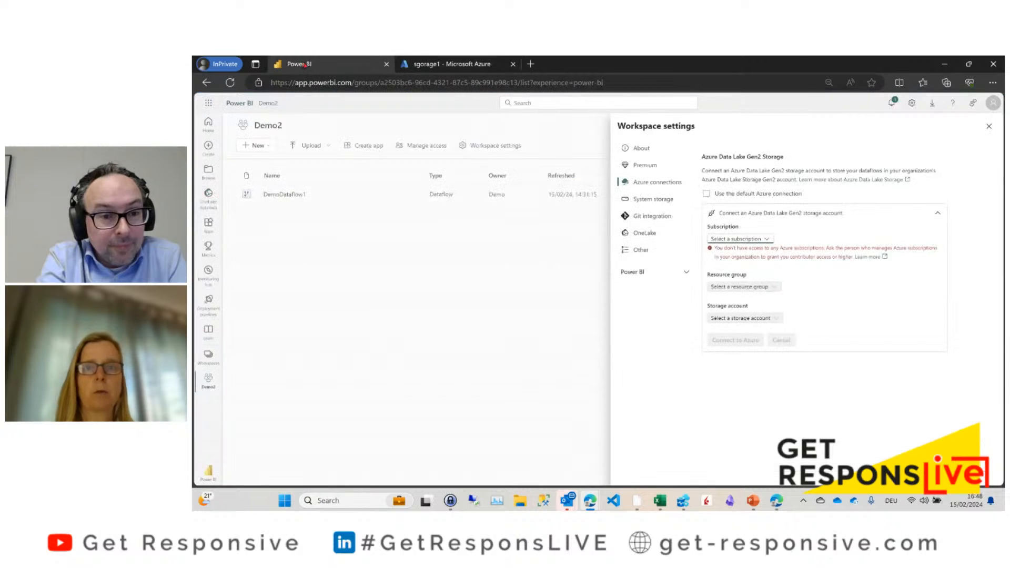
{"action": "left_click", "coordinate": [463, 279]}
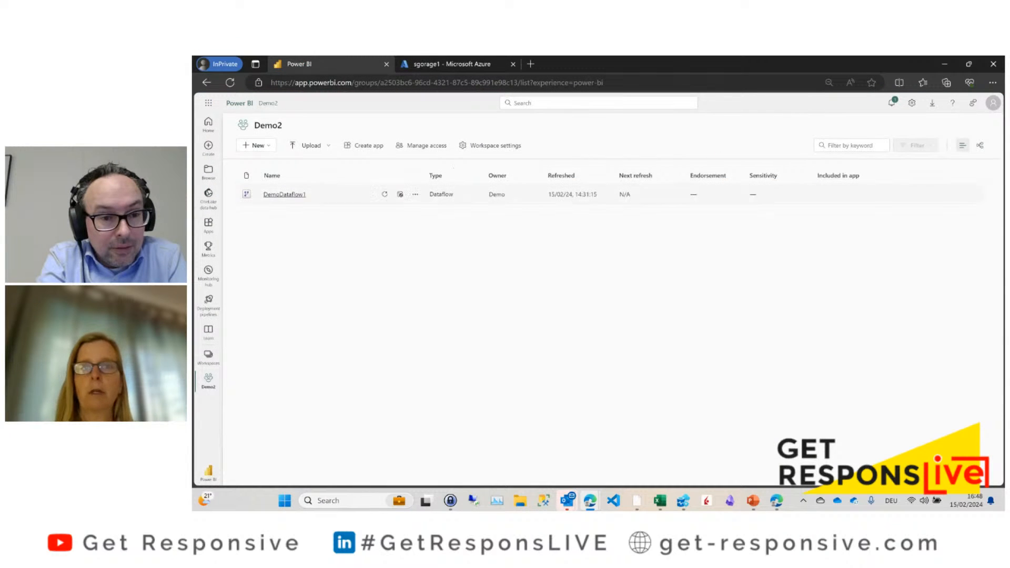
{"action": "left_click", "coordinate": [278, 194]}
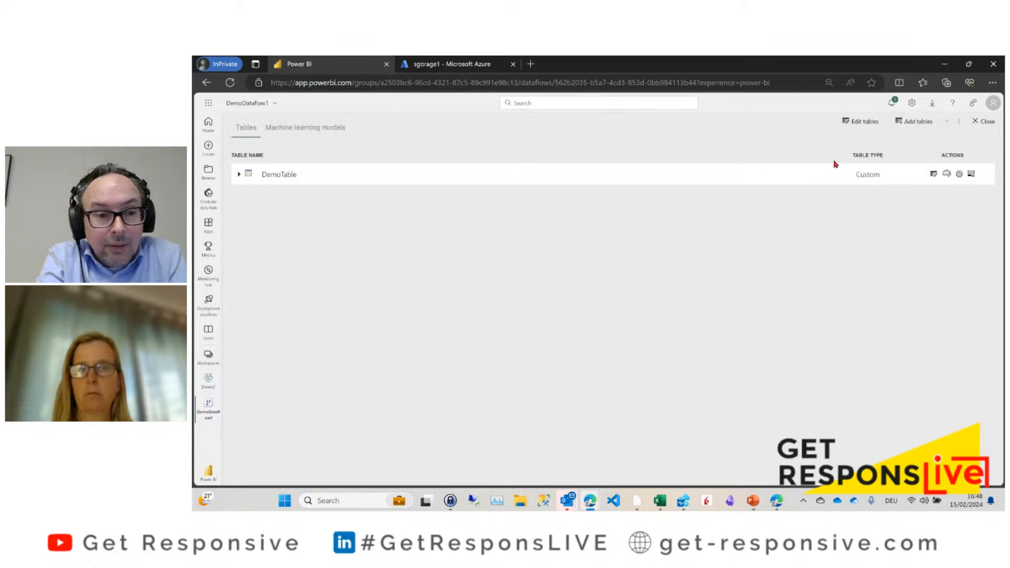
{"action": "left_click", "coordinate": [860, 122]}
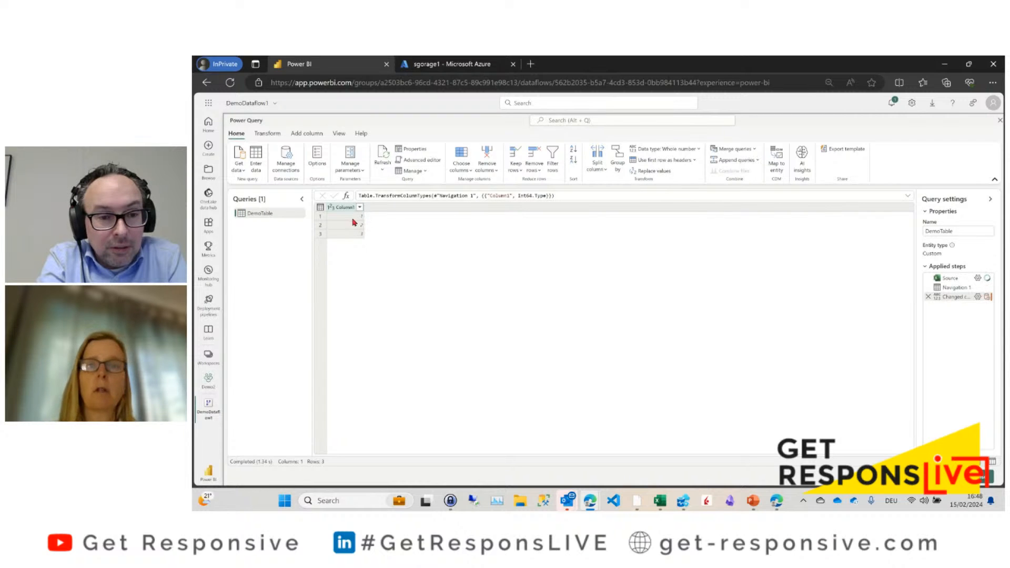
Step: Switch back to the desktop Power Query Editor and copy Query1 from the query list
{"action": "left_click", "coordinate": [659, 501]}
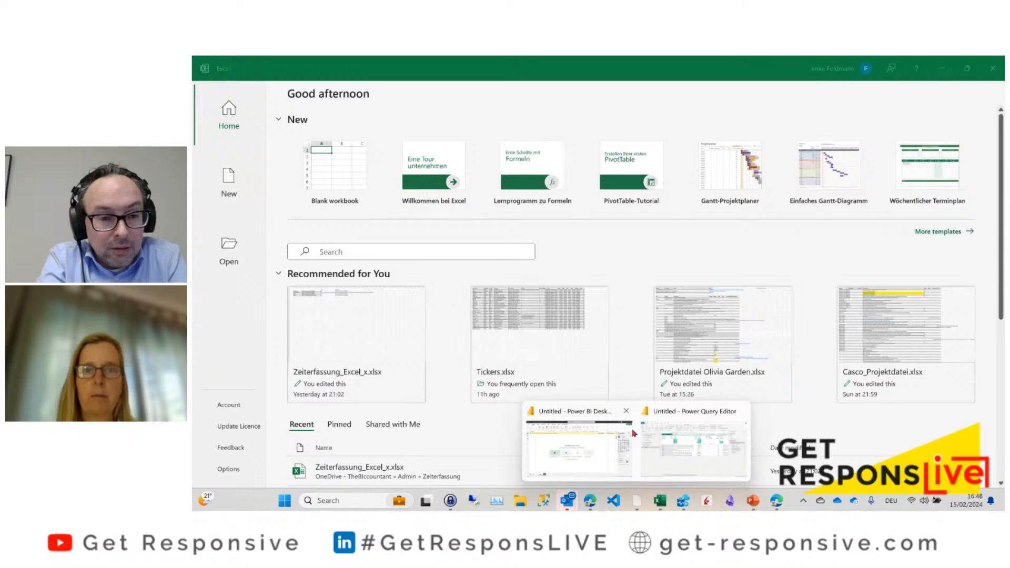
{"action": "left_click", "coordinate": [666, 456]}
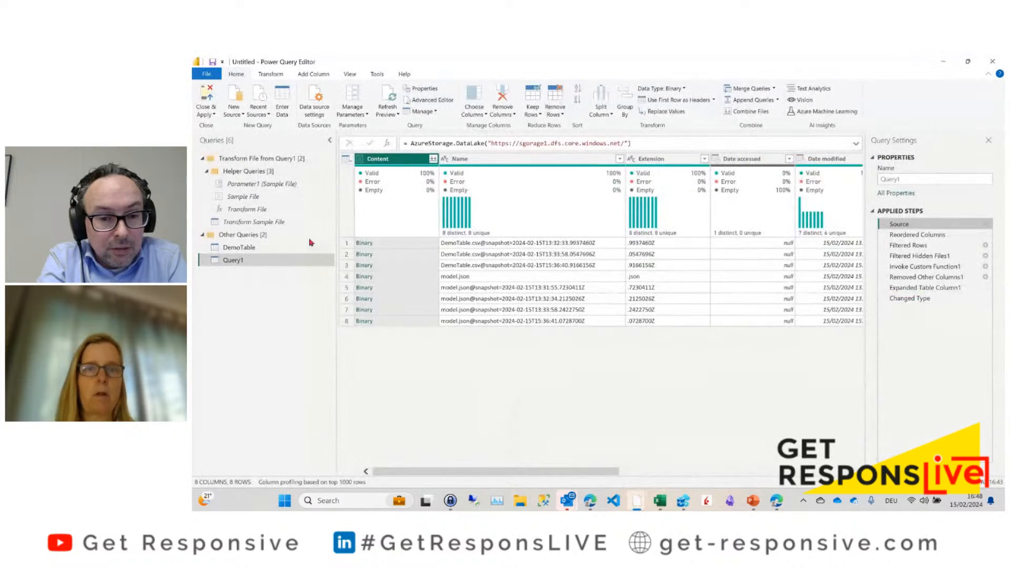
{"action": "left_click", "coordinate": [255, 247]}
{"action": "left_click", "coordinate": [251, 260]}
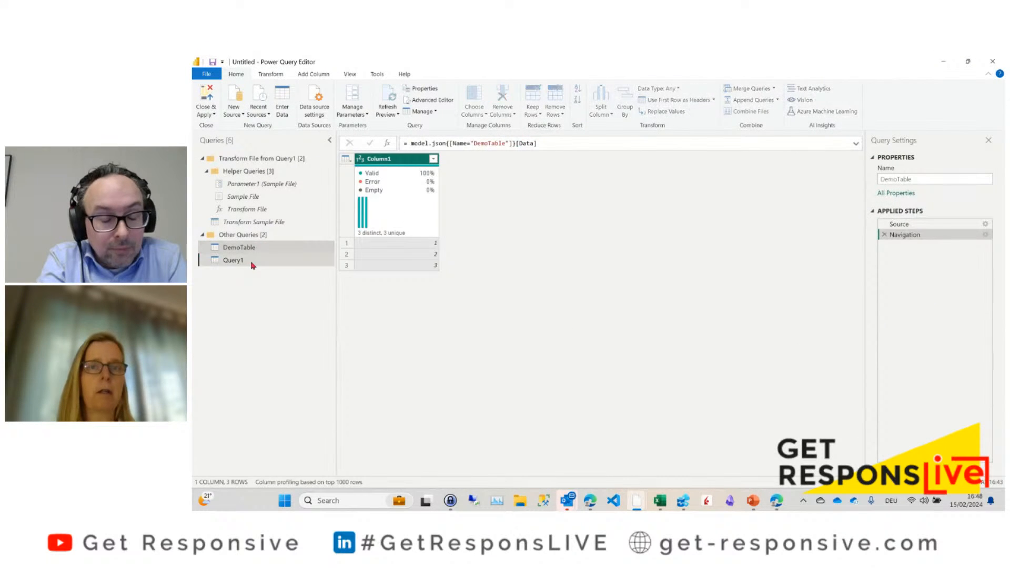
{"action": "right_click", "coordinate": [253, 265]}
{"action": "left_click", "coordinate": [269, 274]}
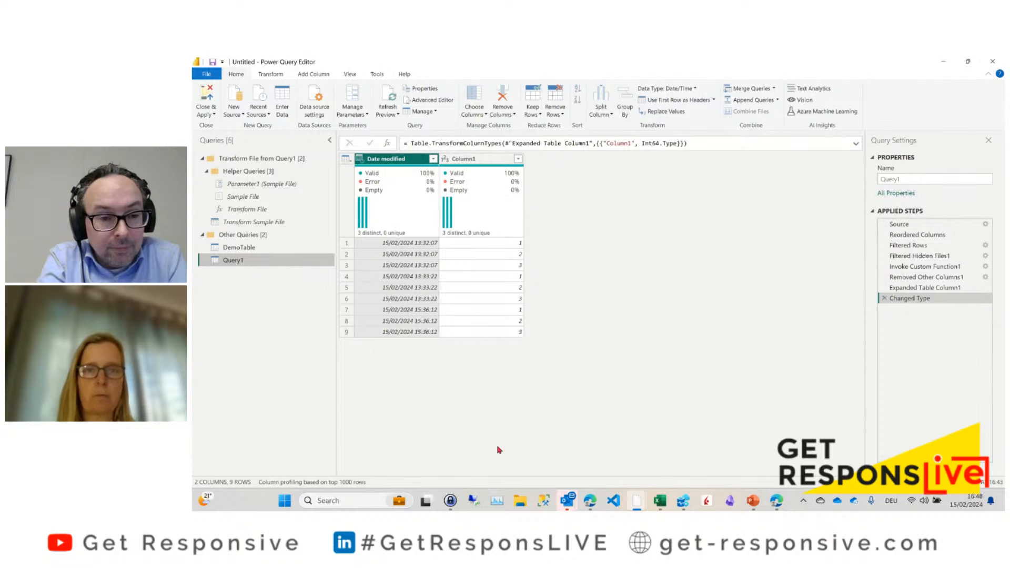
Step: Paste the copied query into DemoDataflow1 in the browser and connect its AzureDataLakeStorage source through a new connection with the organizational account
{"action": "mouse_move", "coordinate": [636, 500]}
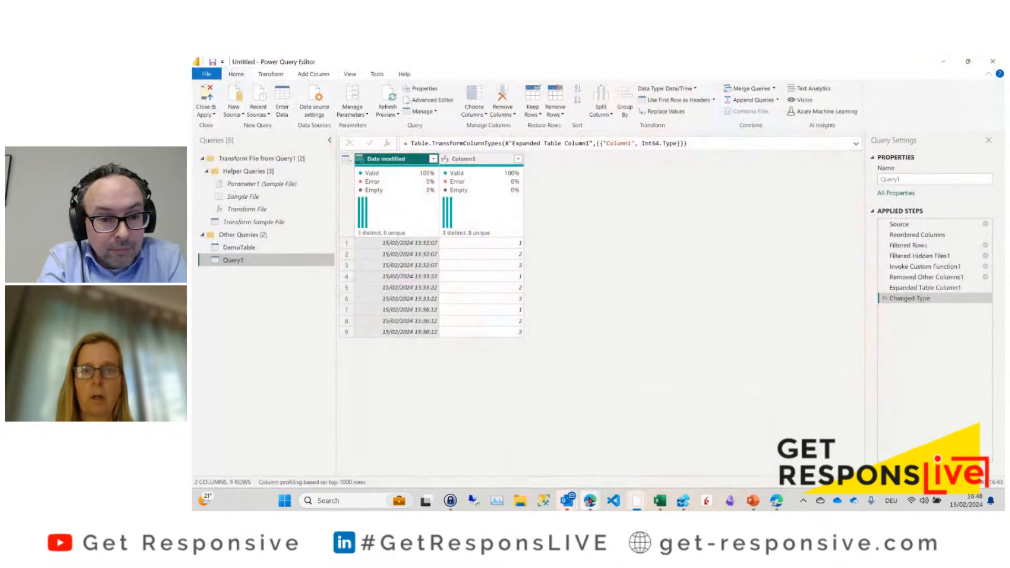
{"action": "mouse_move", "coordinate": [590, 500]}
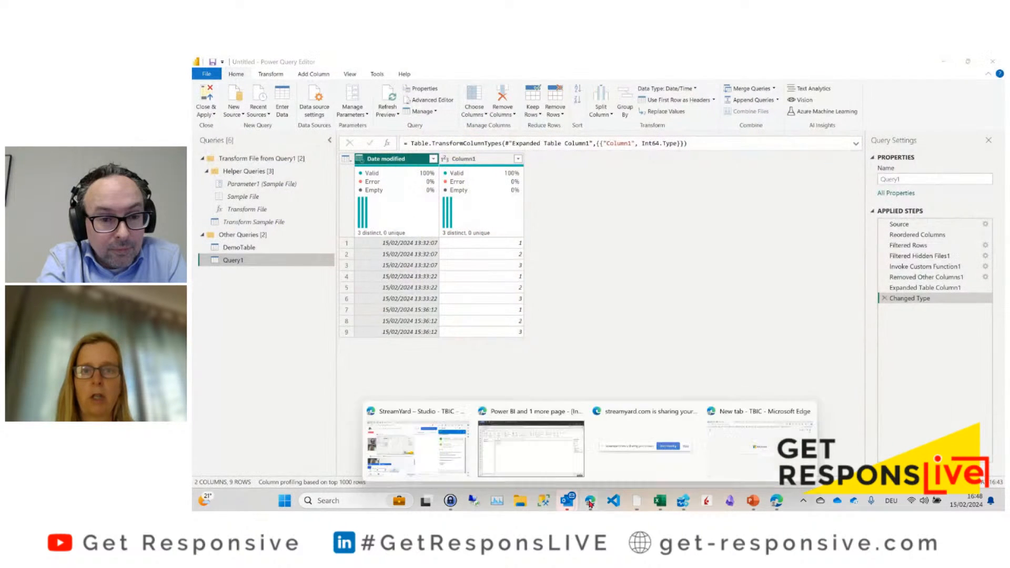
{"action": "left_click", "coordinate": [530, 448]}
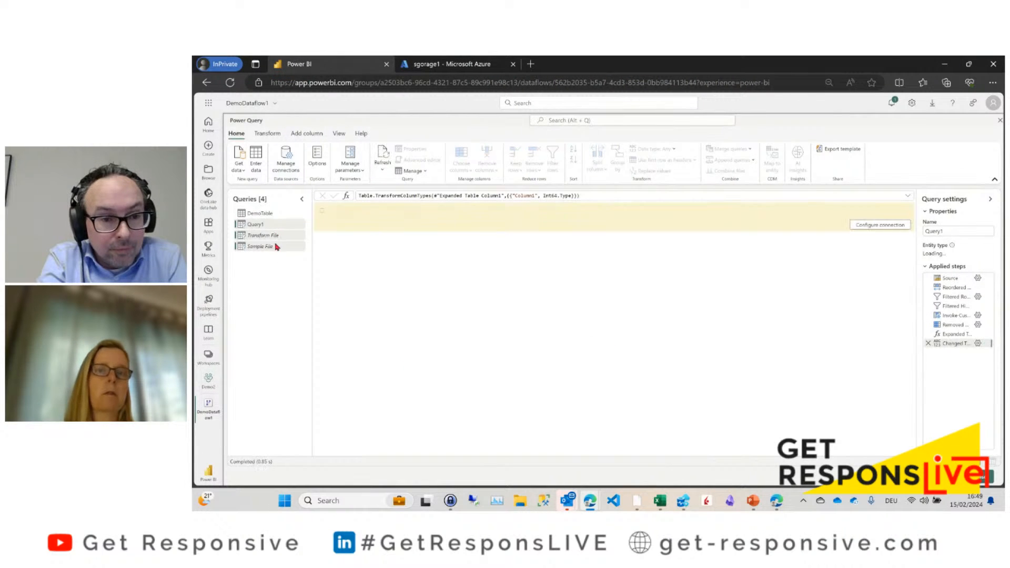
{"action": "left_click", "coordinate": [889, 225]}
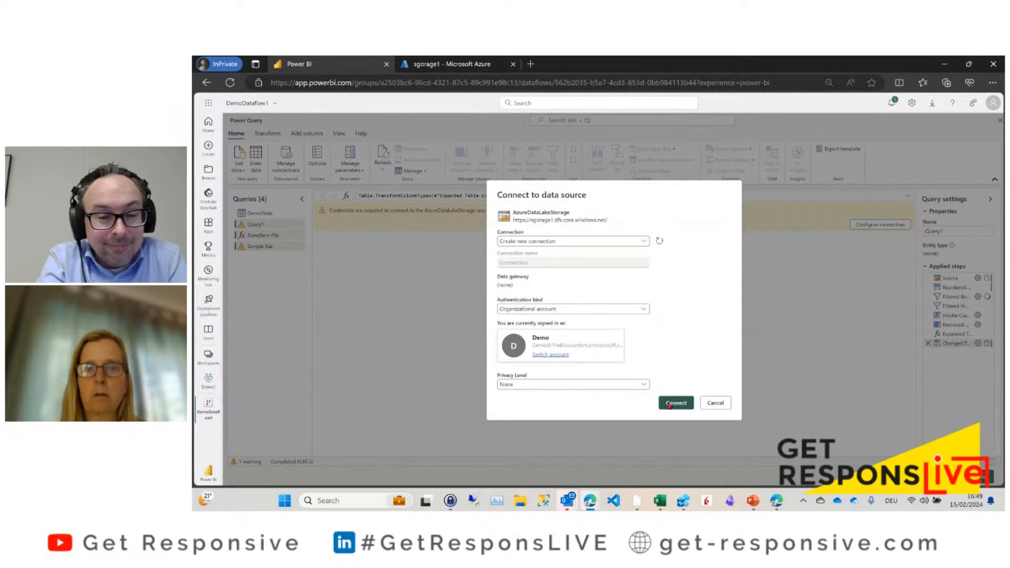
{"action": "left_click", "coordinate": [670, 403]}
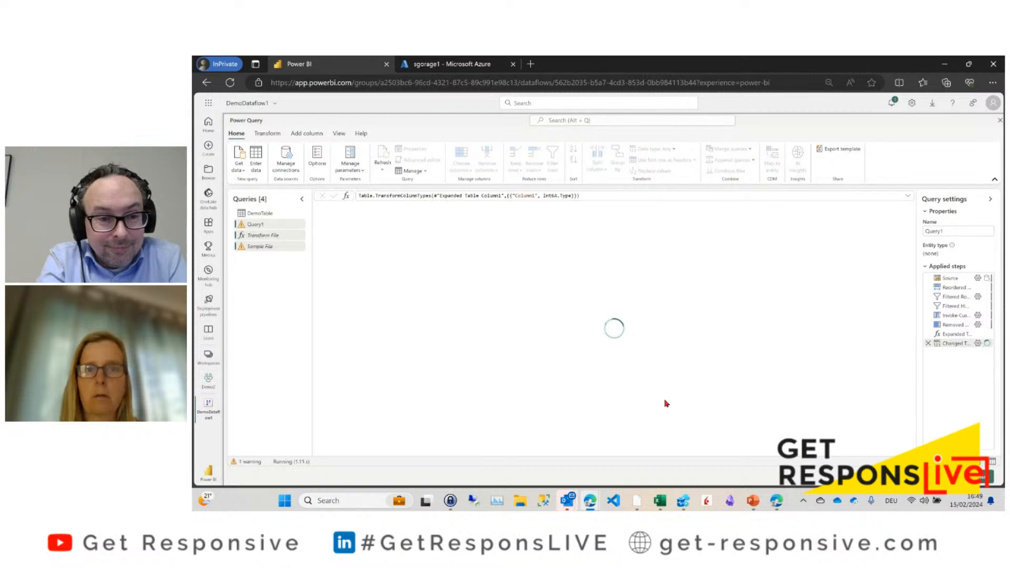
Step: Compare the current DemoTable rows with Query1's snapshot rows and modified dates in the dataflow, and check the Source step's evaluation details
{"action": "left_click", "coordinate": [264, 215]}
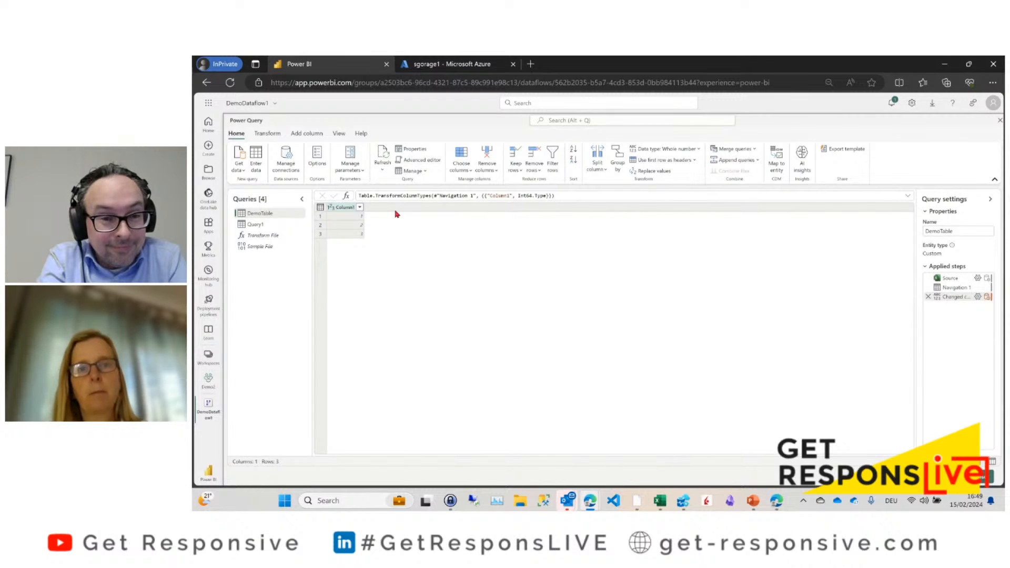
{"action": "left_click", "coordinate": [265, 226]}
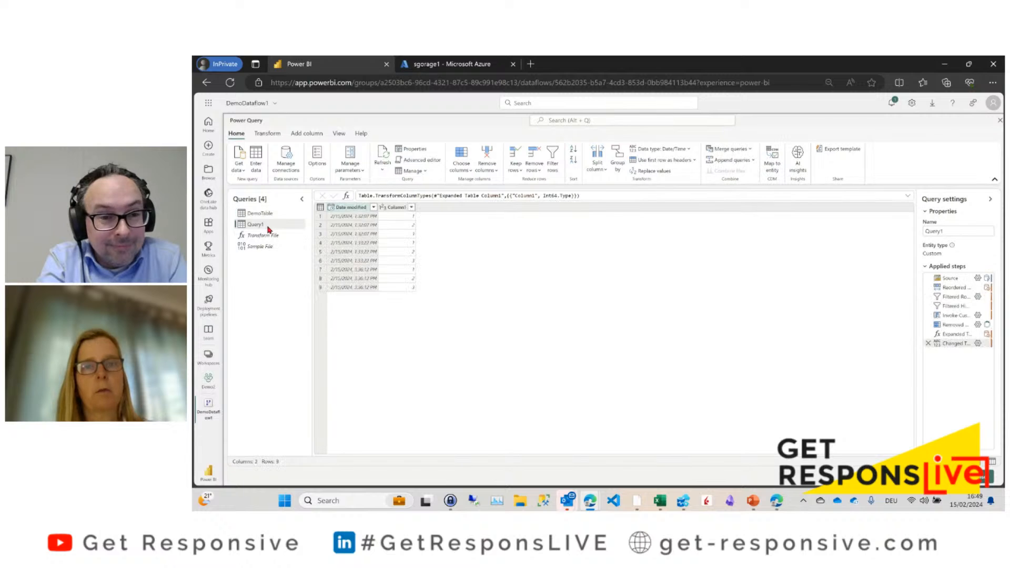
{"action": "left_click", "coordinate": [358, 289]}
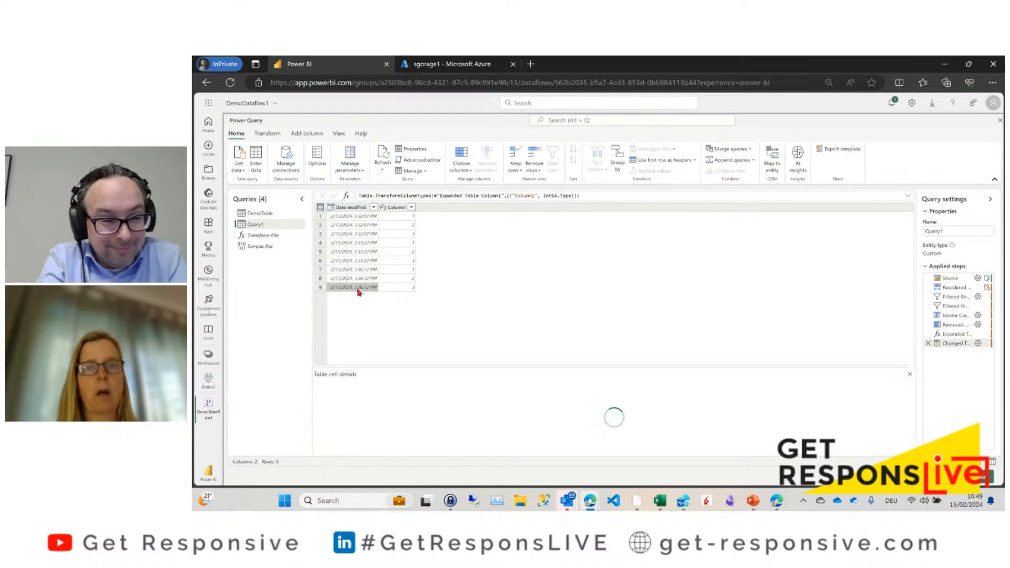
{"action": "left_click", "coordinate": [273, 215]}
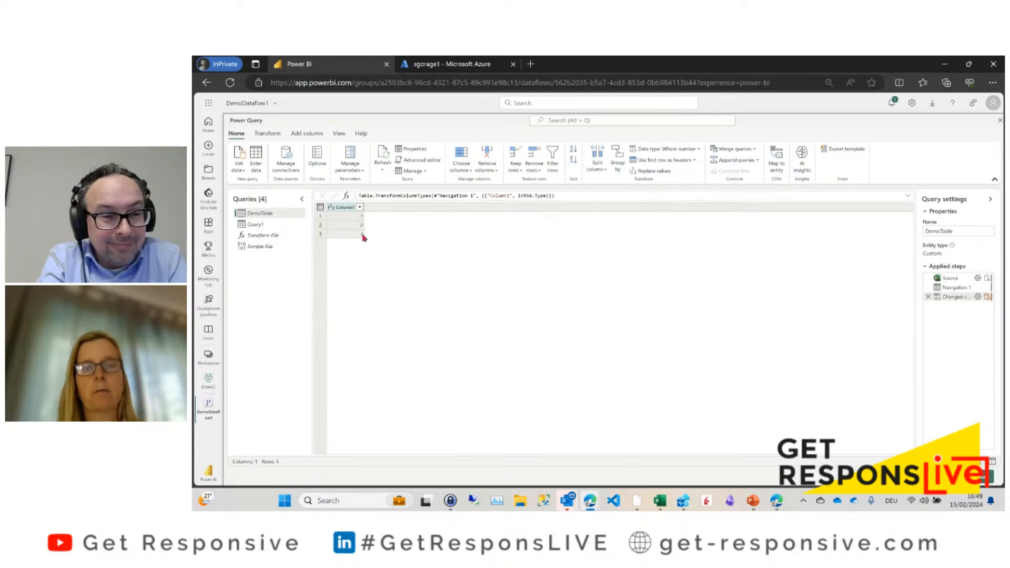
{"action": "left_click", "coordinate": [271, 225]}
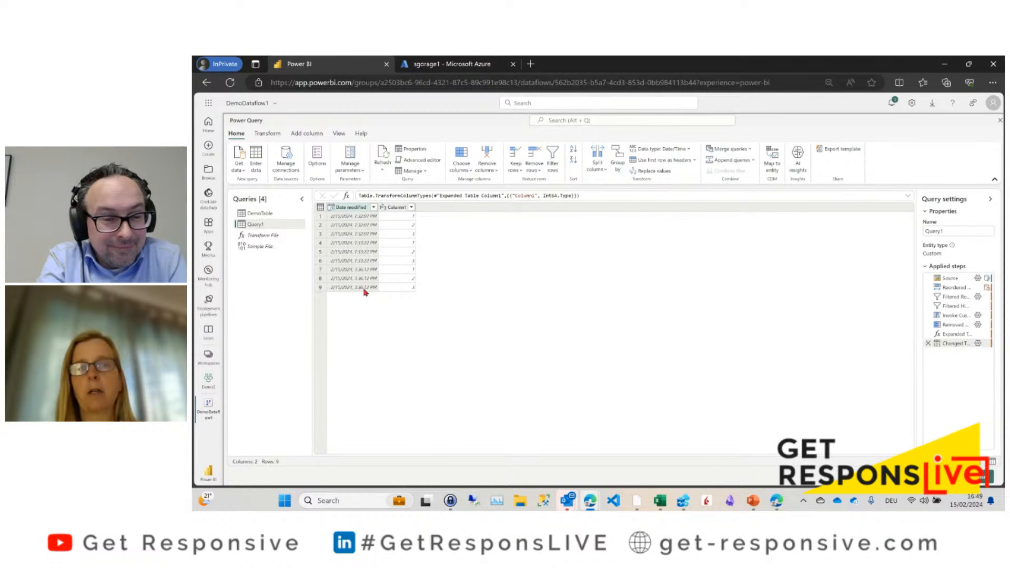
{"action": "left_click", "coordinate": [274, 214]}
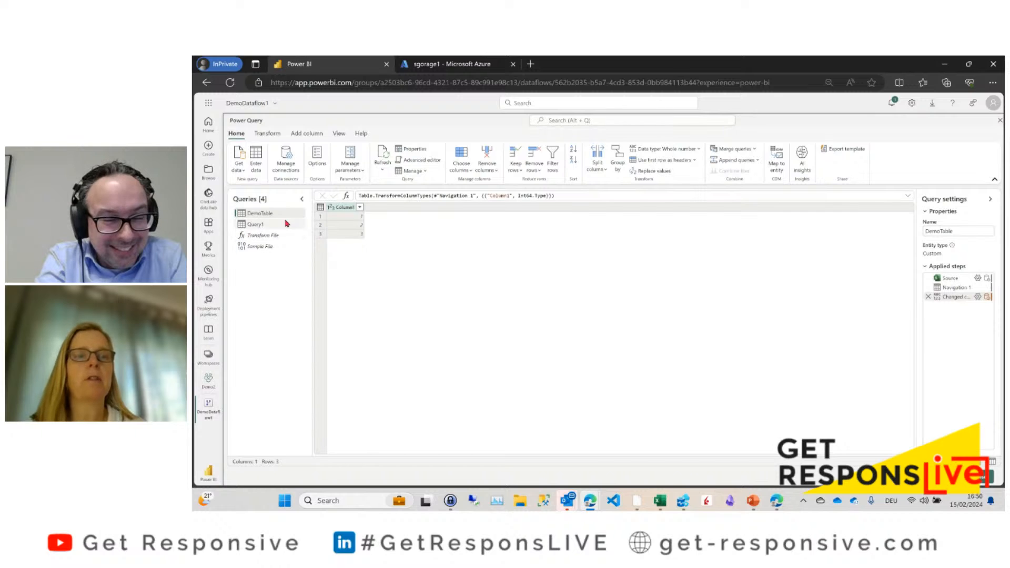
{"action": "left_click", "coordinate": [268, 226]}
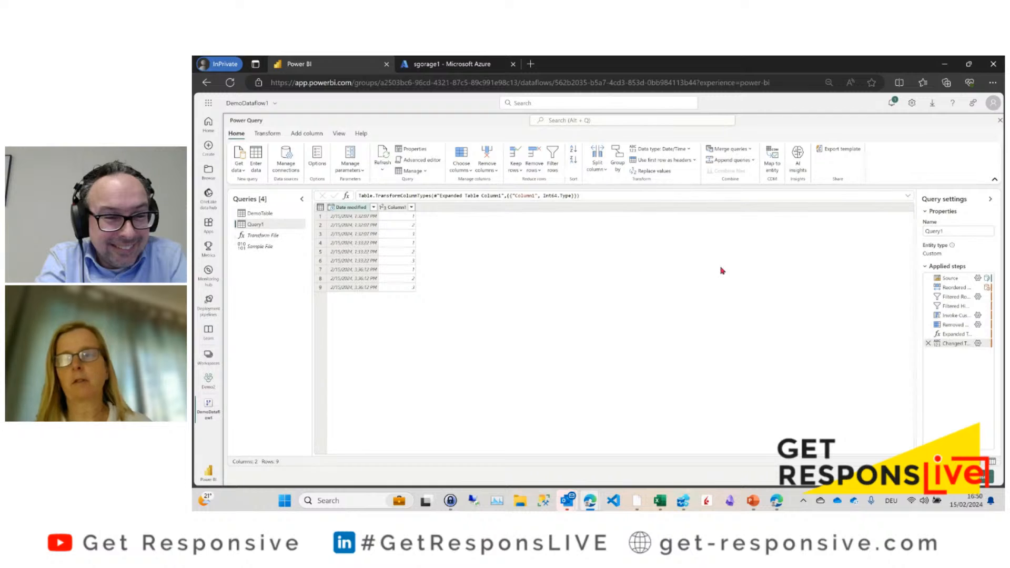
{"action": "mouse_move", "coordinate": [954, 280]}
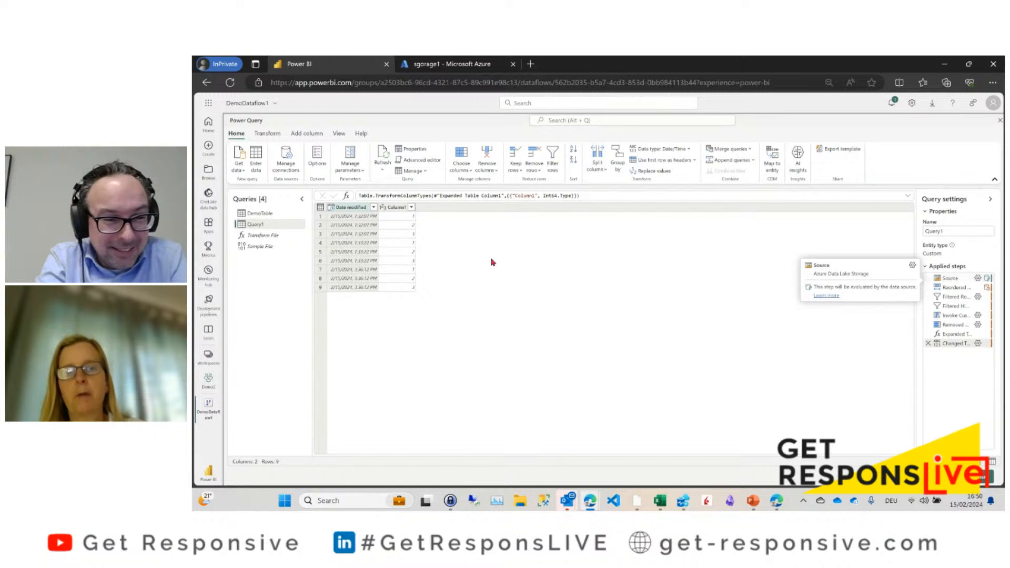
{"action": "left_click", "coordinate": [263, 213]}
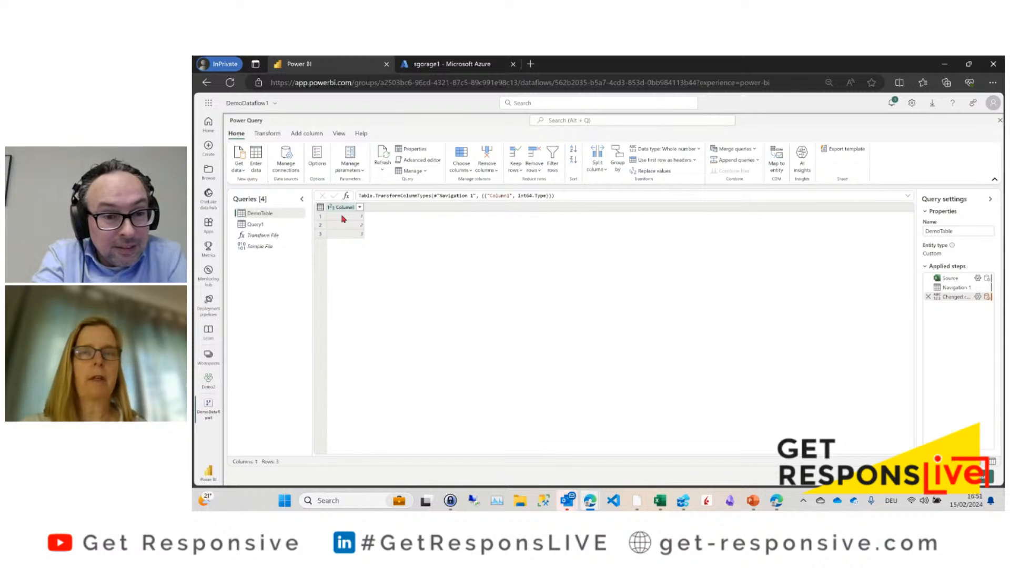
{"action": "left_click", "coordinate": [272, 229]}
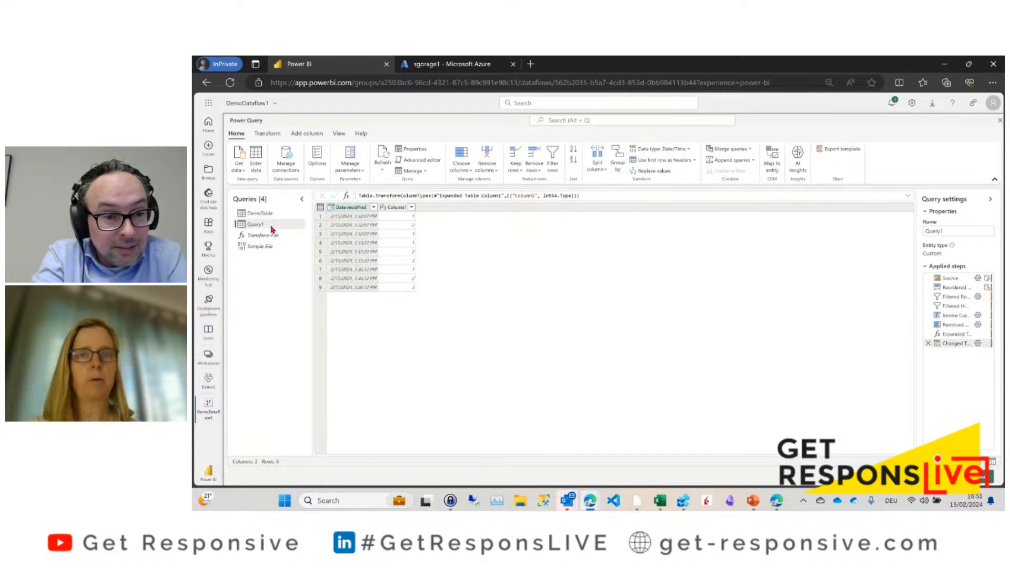